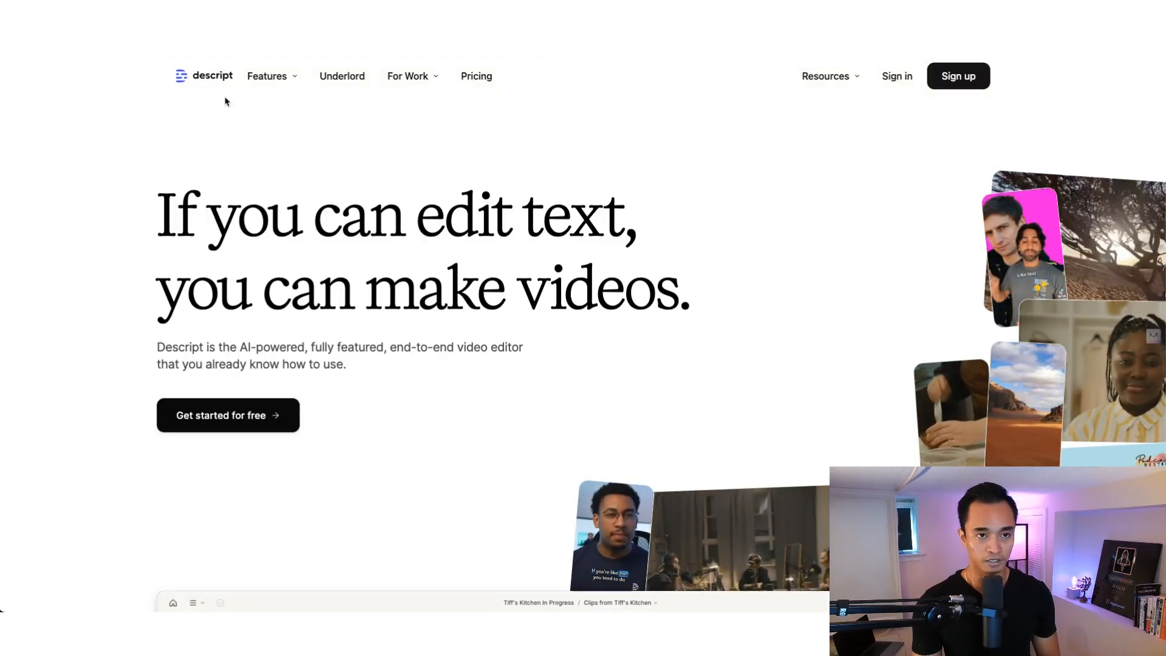
Look over the Descript homepage, including its demo of the text-based video editor
{"action": "left_click", "coordinate": [322, 175]}
{"action": "scroll", "coordinate": [364, 243], "scroll_direction": "down", "scroll_amount": 5}
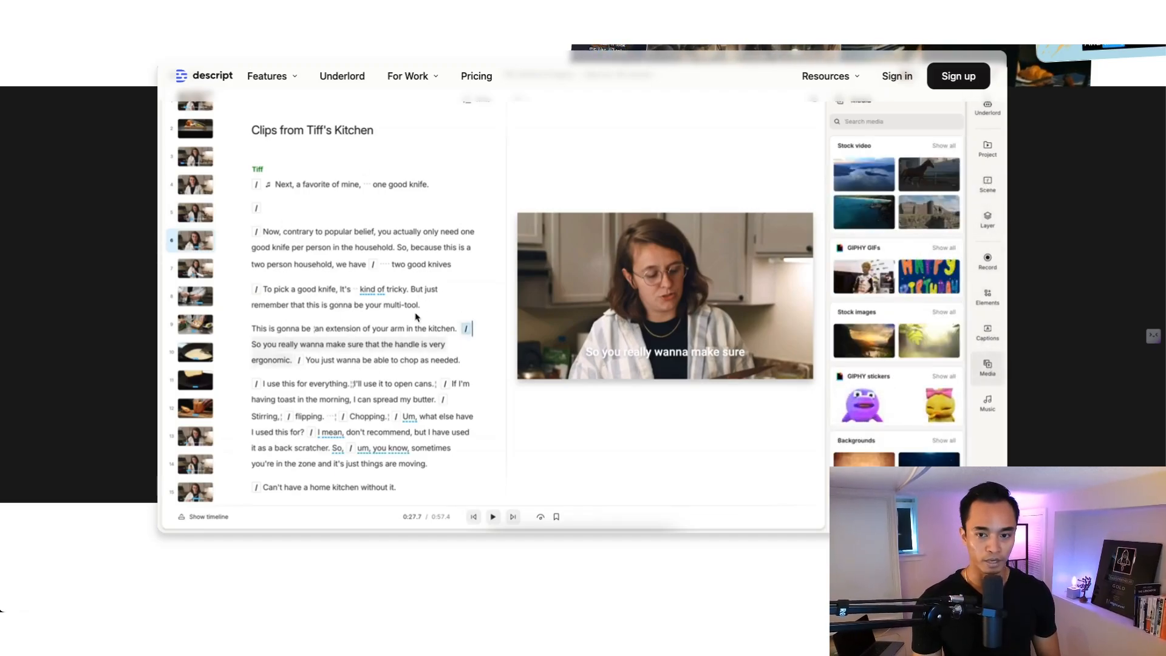
{"action": "scroll", "coordinate": [460, 233], "scroll_direction": "up", "scroll_amount": 5}
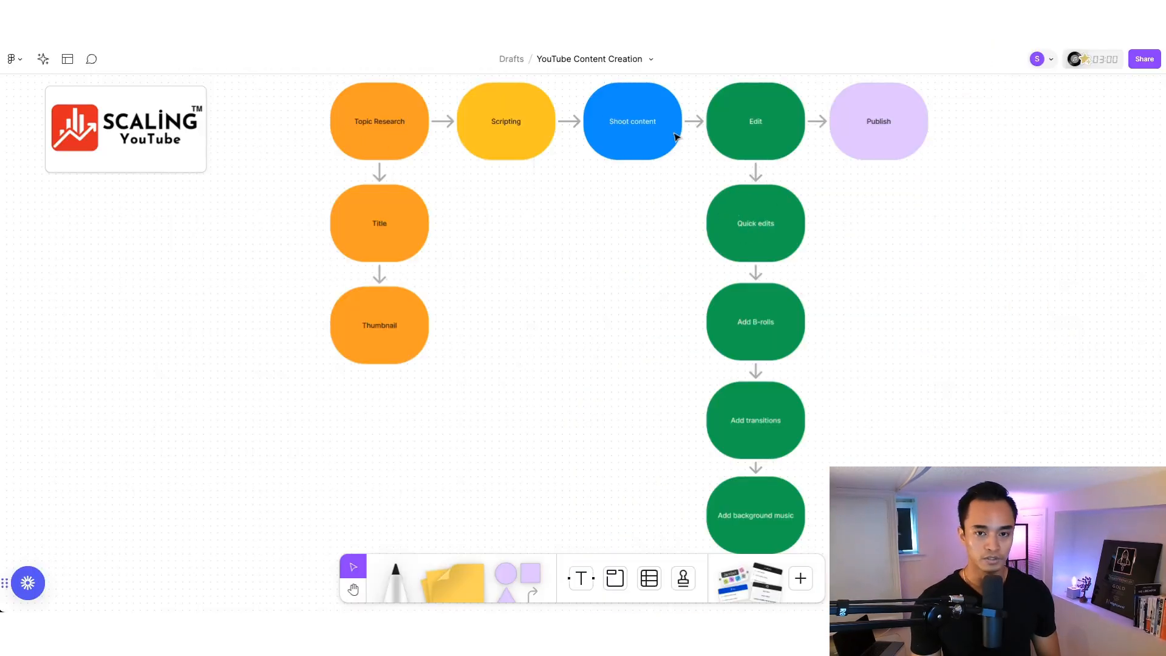
Switch to the YouTube Content Creation board in FigJam and examine the workflow from Topic Research to Publish, including the Edit column
{"action": "scroll", "coordinate": [796, 133], "scroll_direction": "up", "scroll_amount": 1}
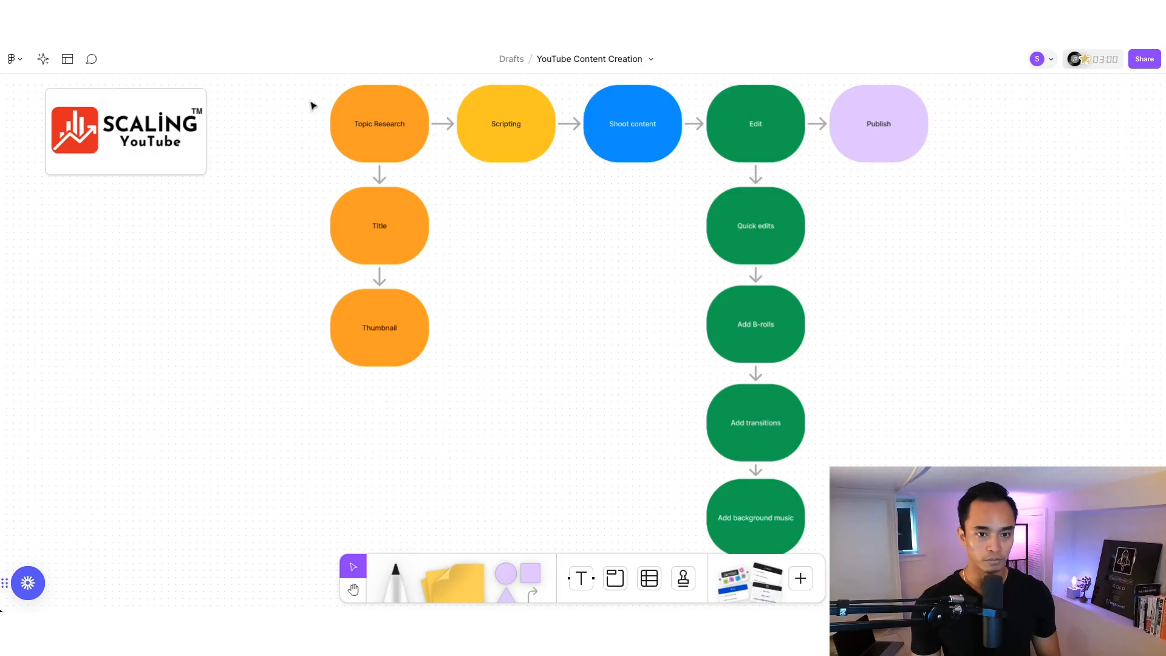
{"action": "left_click", "coordinate": [506, 128]}
{"action": "left_click", "coordinate": [632, 137]}
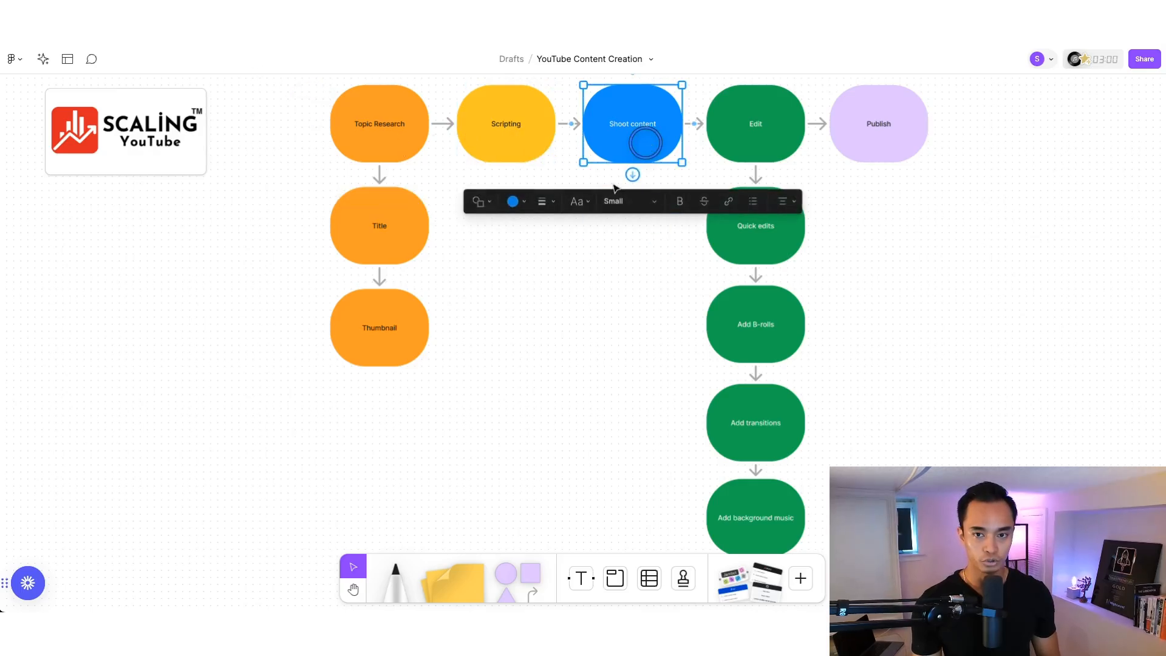
{"action": "left_click", "coordinate": [770, 159]}
{"action": "left_click", "coordinate": [879, 149]}
{"action": "left_click", "coordinate": [967, 193]}
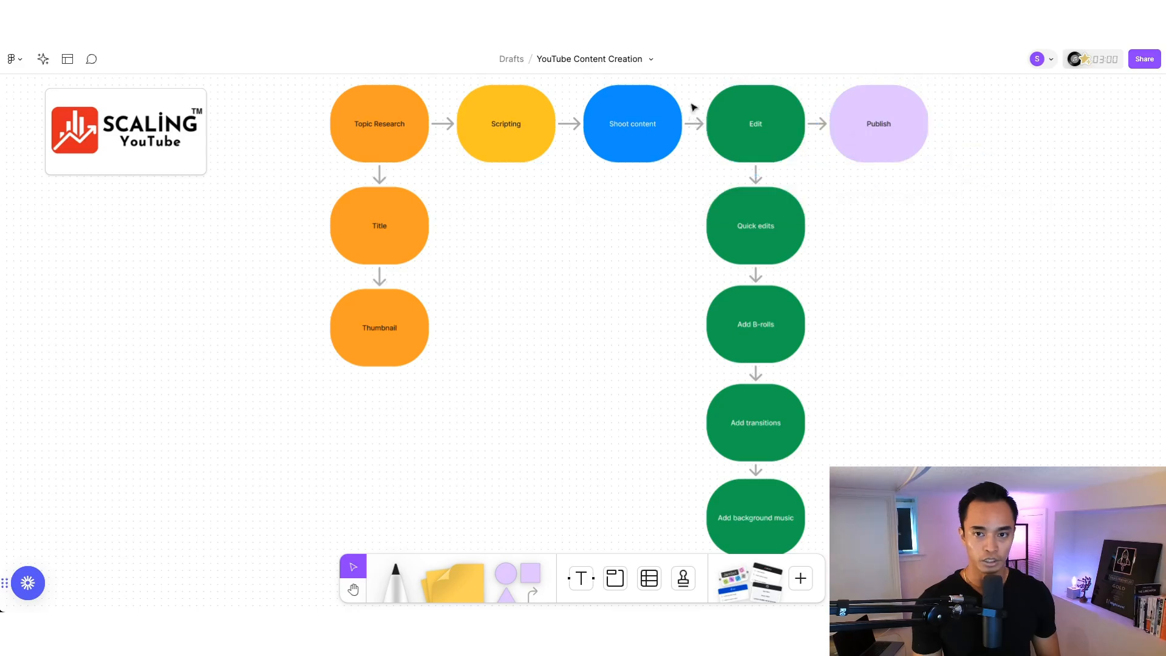
{"action": "left_click_drag", "start_coordinate": [686, 79], "coordinate": [814, 463]}
{"action": "scroll", "coordinate": [820, 468], "scroll_direction": "up", "scroll_amount": 5}
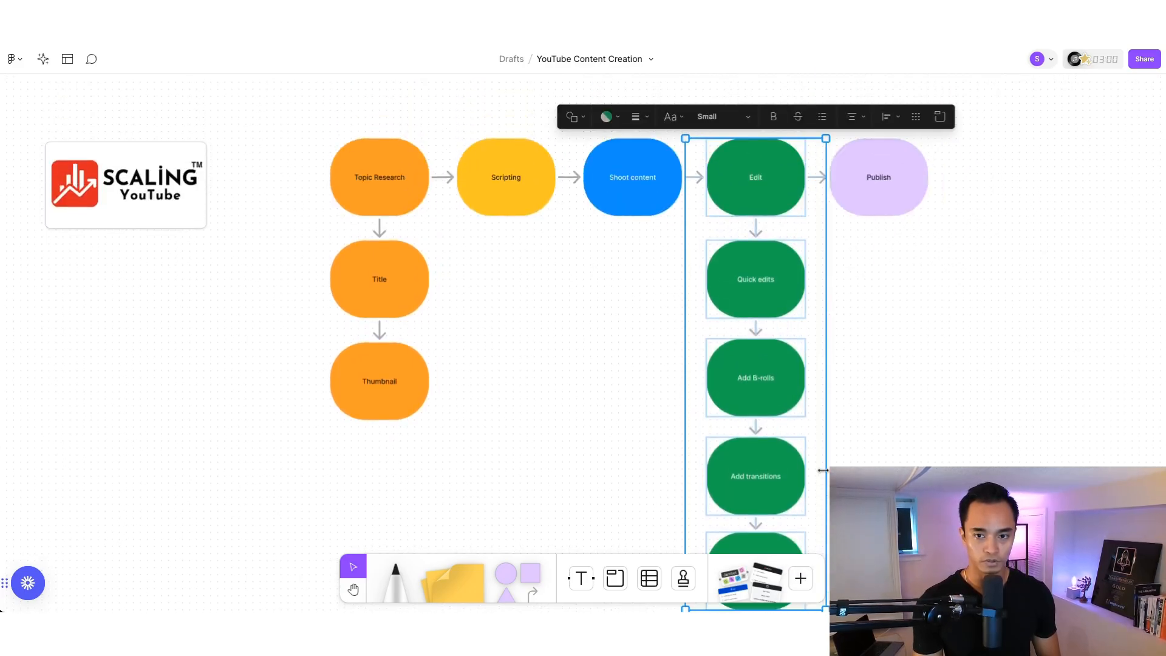
{"action": "scroll", "coordinate": [820, 462], "scroll_direction": "up", "scroll_amount": 1}
{"action": "scroll", "coordinate": [854, 333], "scroll_direction": "down", "scroll_amount": 2}
{"action": "left_click", "coordinate": [854, 333]}
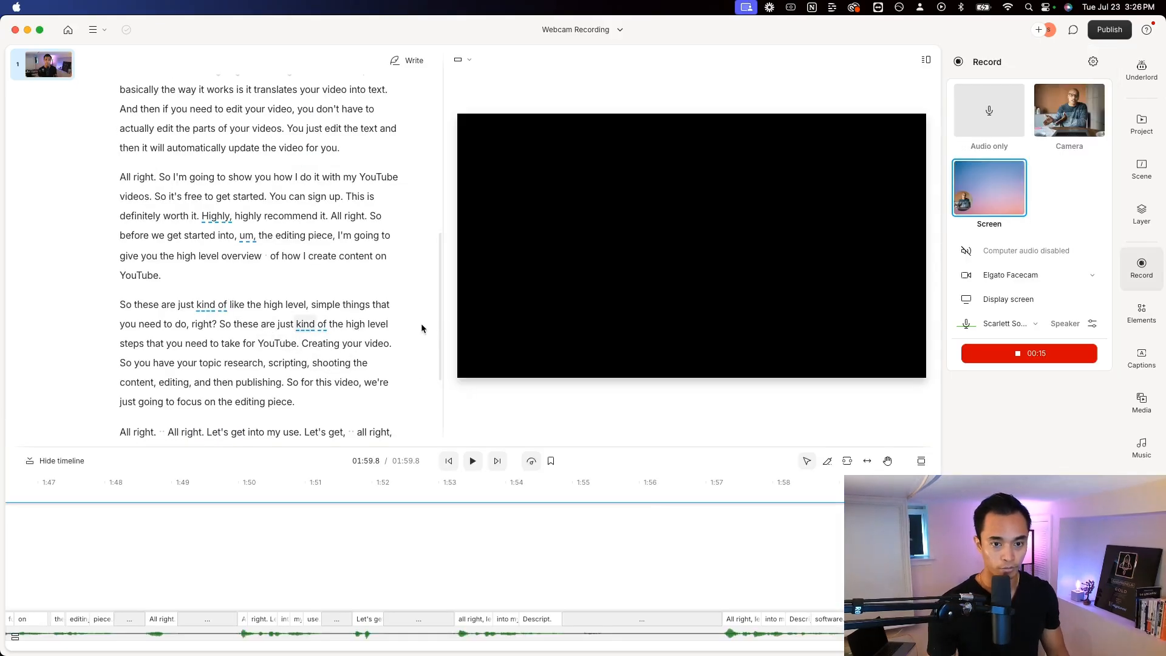
Switch to the Webcam Recording project in Descript and widen the script column beside the video preview
{"action": "left_click_drag", "start_coordinate": [446, 325], "coordinate": [468, 324]}
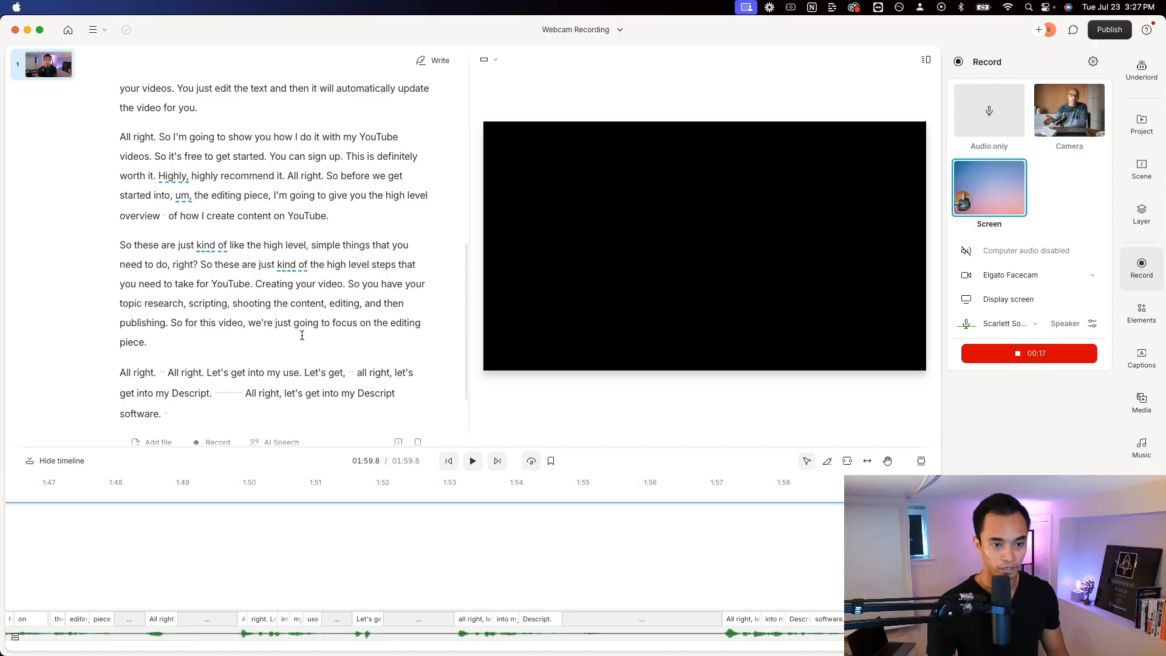
{"action": "scroll", "coordinate": [302, 335], "scroll_direction": "up", "scroll_amount": 2}
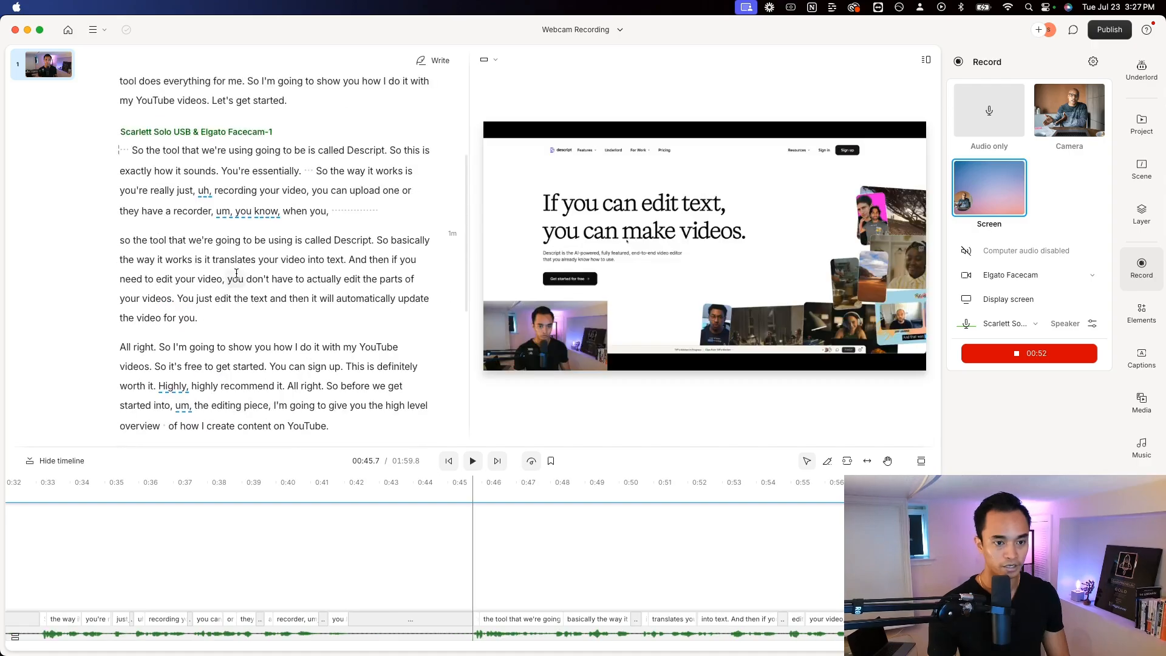
{"action": "scroll", "coordinate": [234, 275], "scroll_direction": "down", "scroll_amount": 1}
{"action": "scroll", "coordinate": [234, 271], "scroll_direction": "up", "scroll_amount": 1}
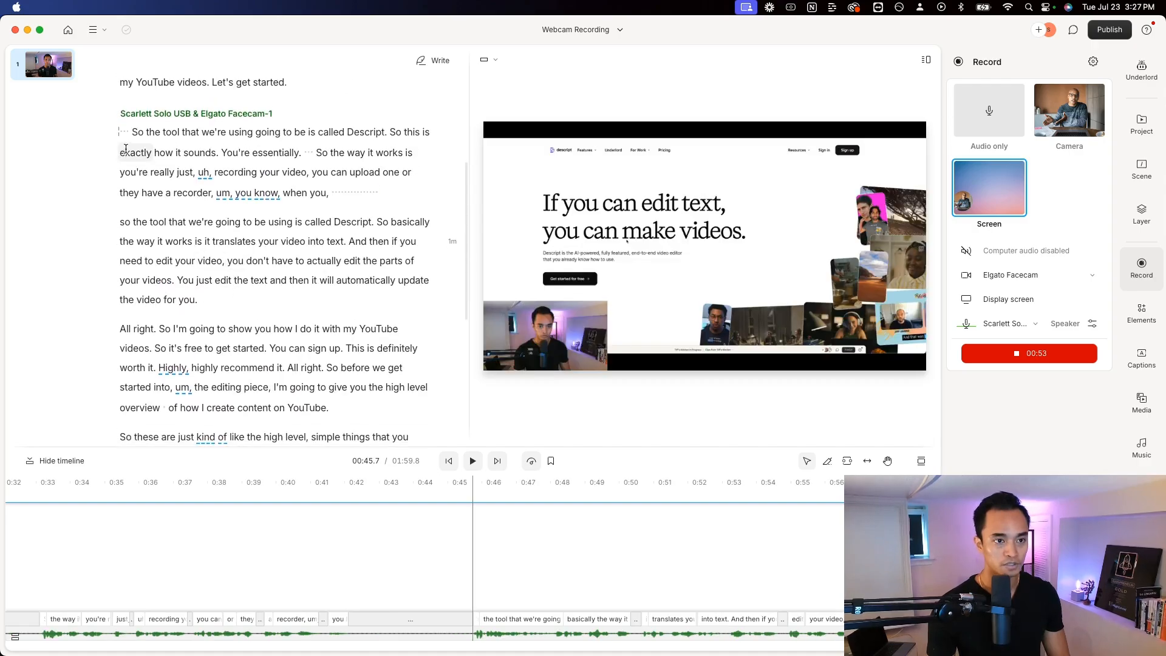
Play the start of the second speaker section and delete the silent gap before "So the tool that we're using"
{"action": "left_click", "coordinate": [125, 132]}
{"action": "left_click", "coordinate": [130, 132]}
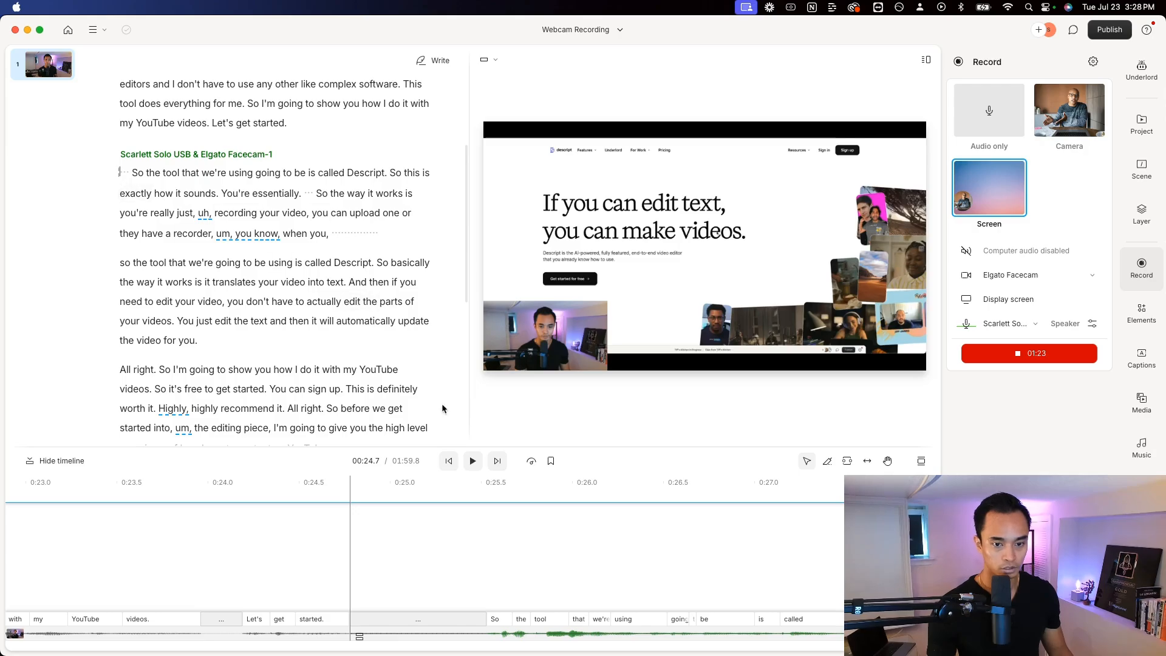
{"action": "left_click", "coordinate": [473, 461]}
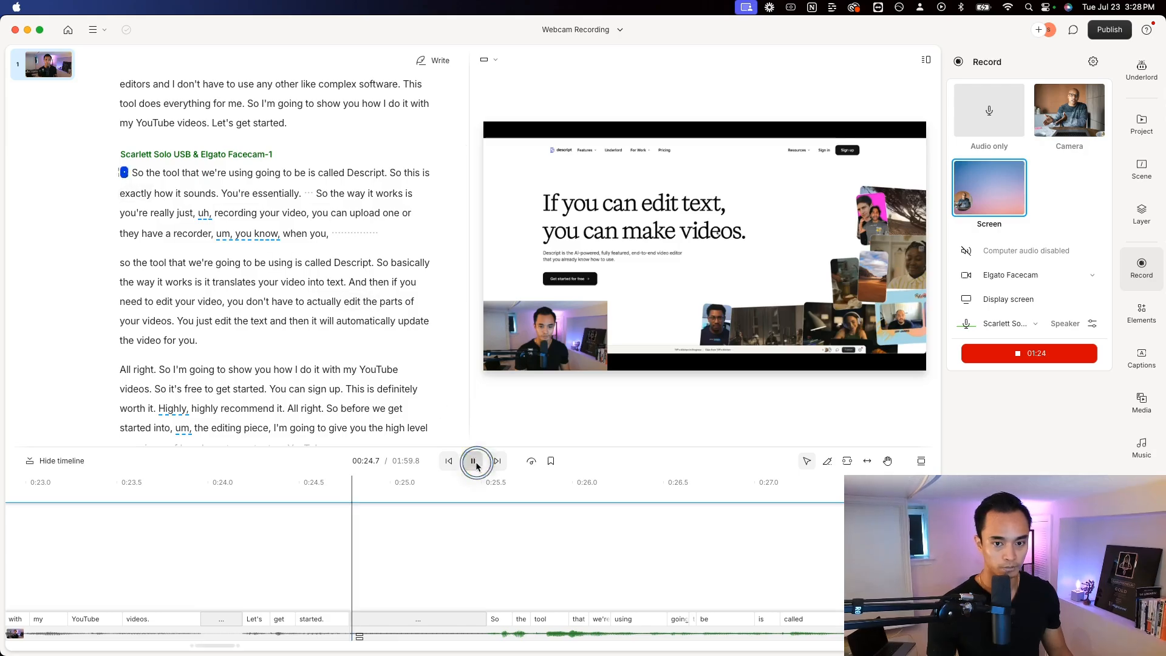
{"action": "left_click", "coordinate": [126, 173]}
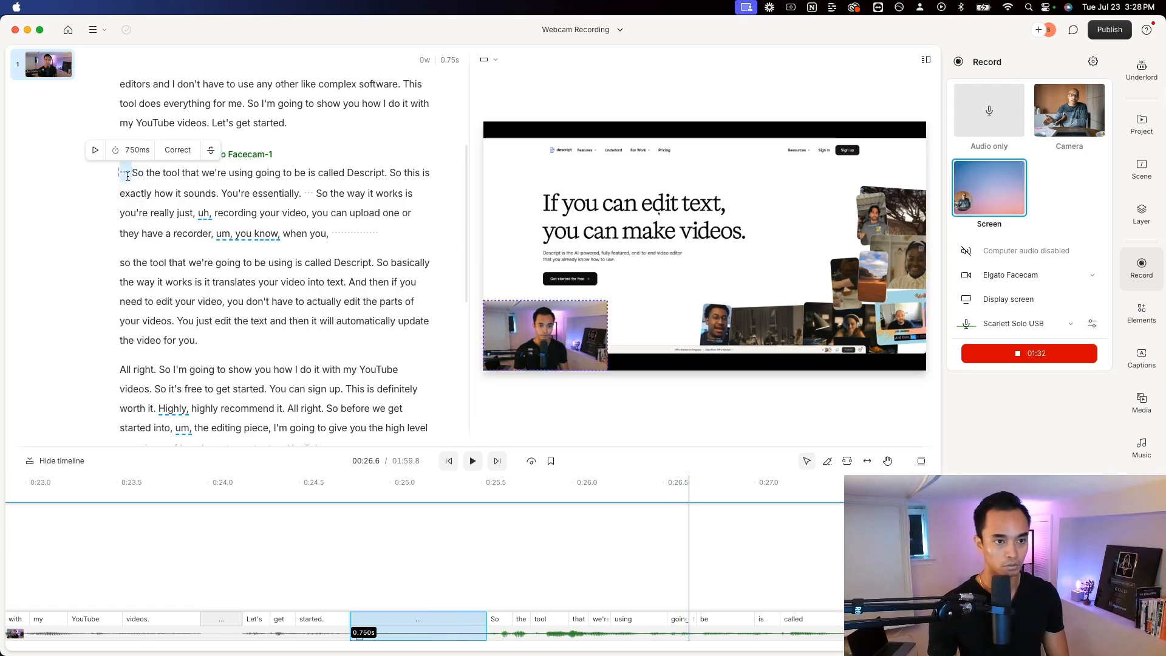
{"action": "key", "text": "BackSpace"}
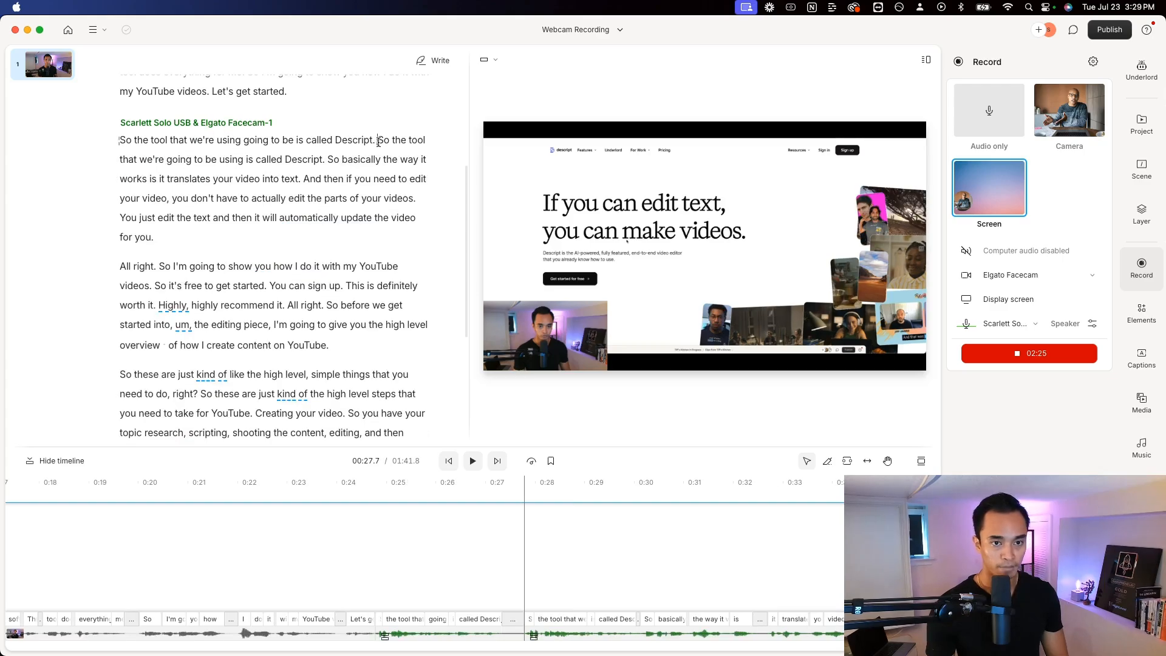
Select the passage from "So the tool that we're going to be using" to "for you." and enlarge the timeline and its waveform track
{"action": "left_click_drag", "start_coordinate": [378, 141], "coordinate": [373, 236]}
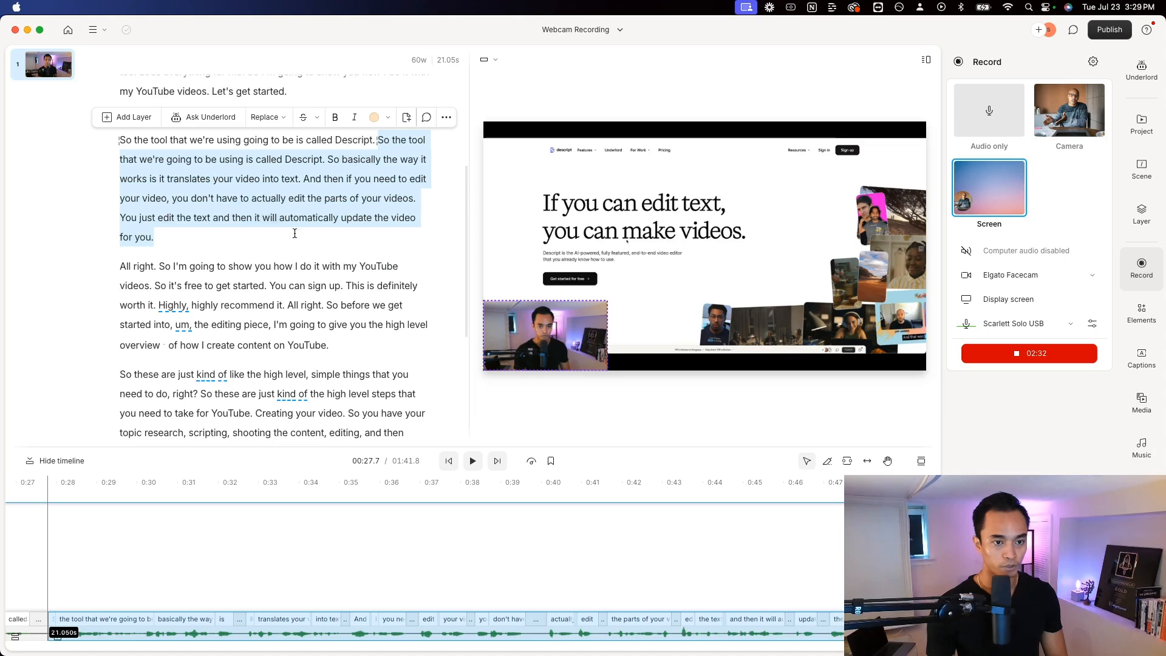
{"action": "left_click_drag", "start_coordinate": [120, 266], "coordinate": [342, 349]}
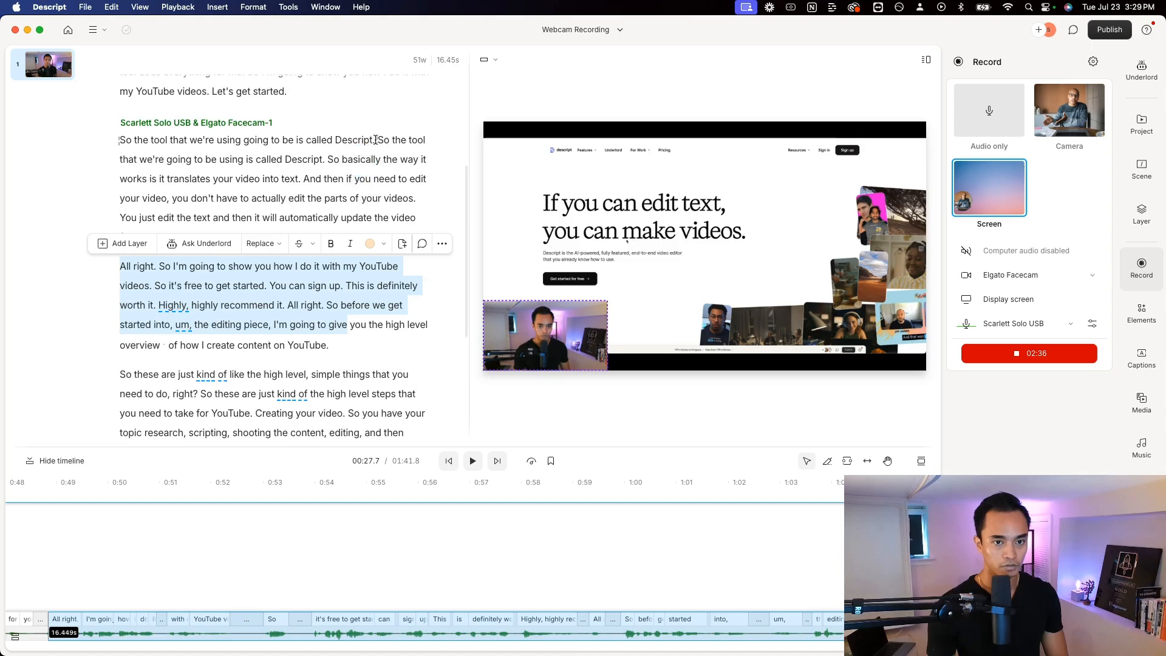
{"action": "left_click_drag", "start_coordinate": [377, 140], "coordinate": [391, 229]}
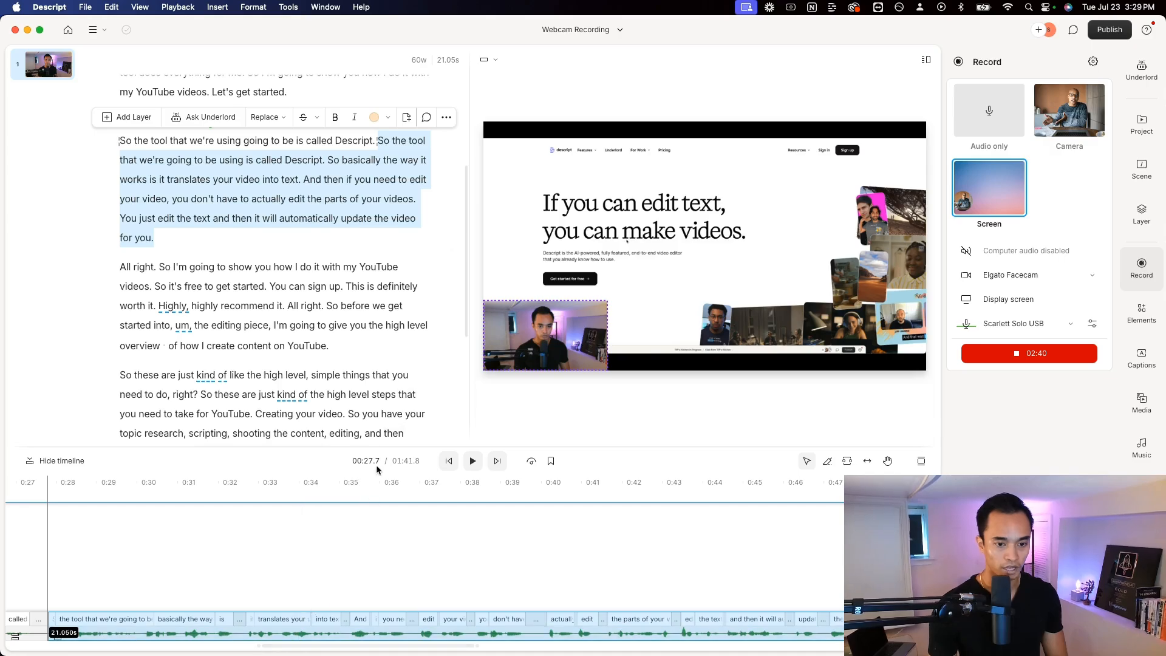
{"action": "left_click_drag", "start_coordinate": [380, 447], "coordinate": [356, 359]}
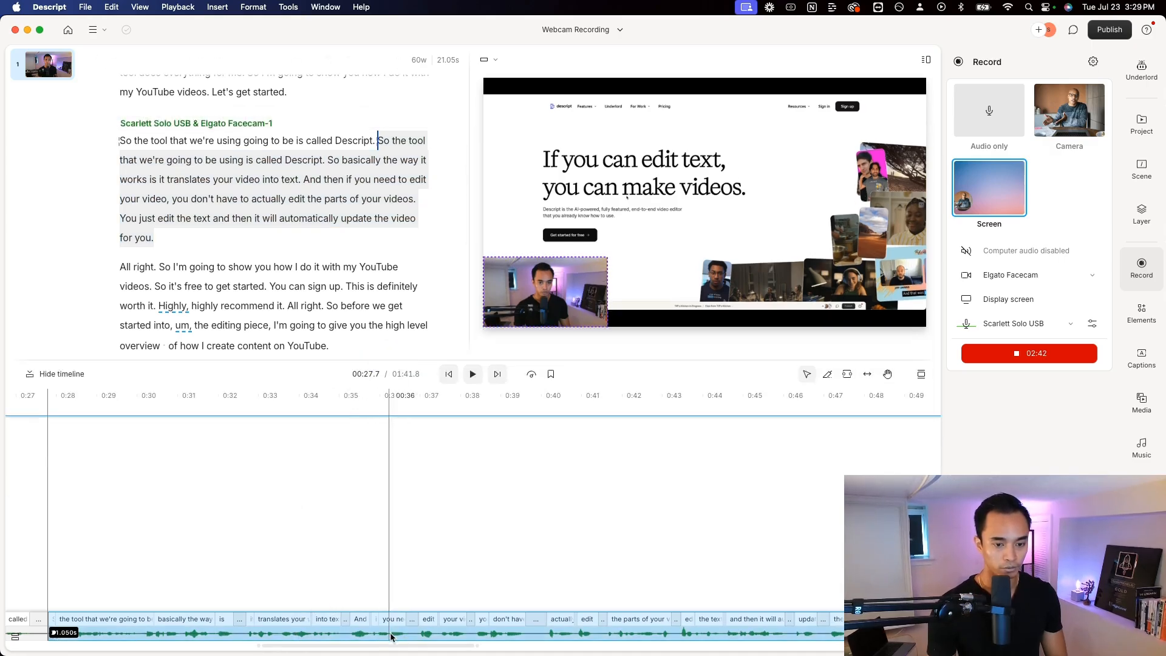
{"action": "left_click_drag", "start_coordinate": [420, 611], "coordinate": [423, 472]}
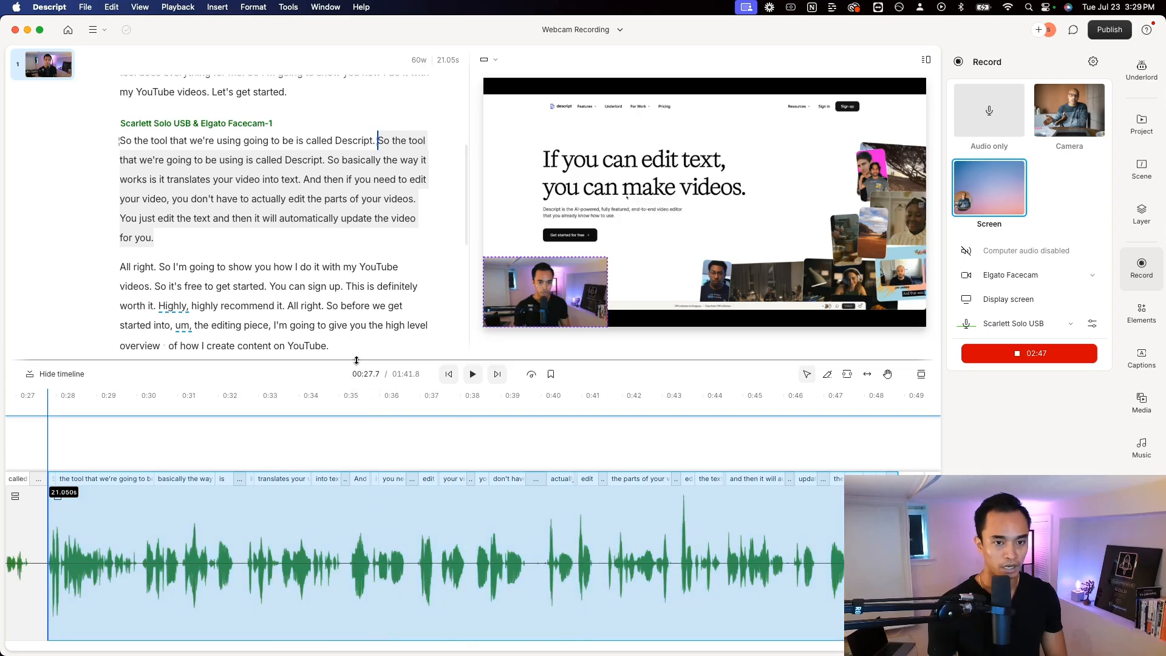
Delete the repeated passage from "So the tool that we're going to be using" through "update the video for you."
{"action": "left_click", "coordinate": [358, 163]}
{"action": "left_click_drag", "start_coordinate": [378, 140], "coordinate": [408, 231]}
{"action": "key", "text": "BackSpace"}
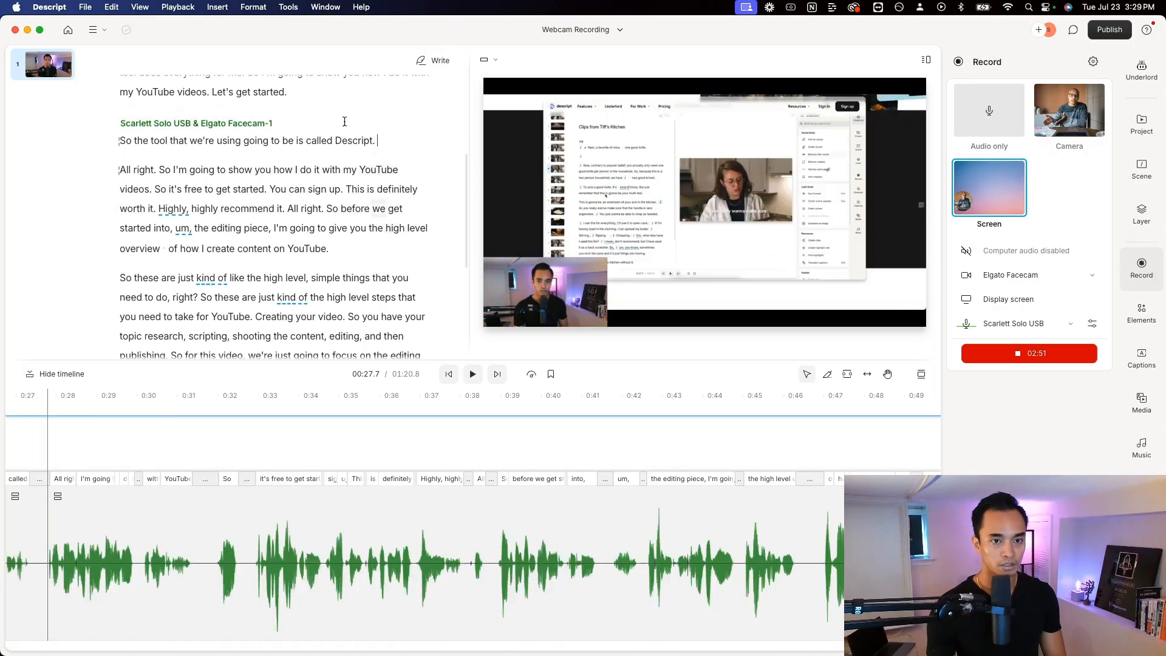
Check the video frames on both sides of the cut, at "Descript.", "All right." and "So I'm going to show you"
{"action": "left_click", "coordinate": [336, 141]}
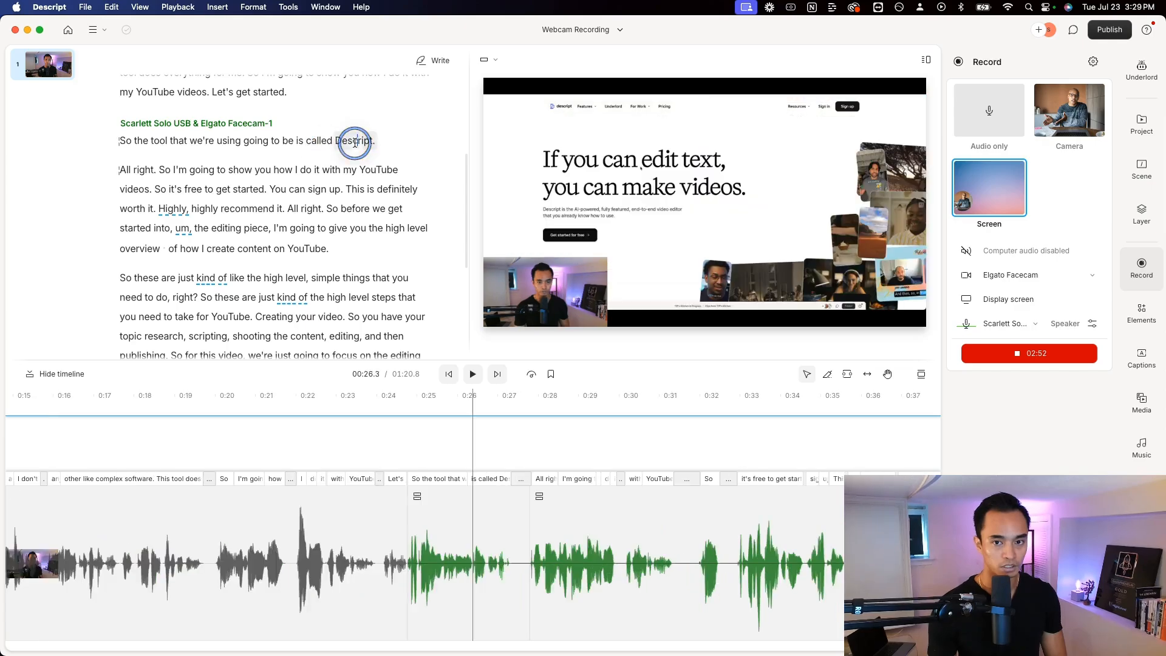
{"action": "left_click", "coordinate": [121, 171]}
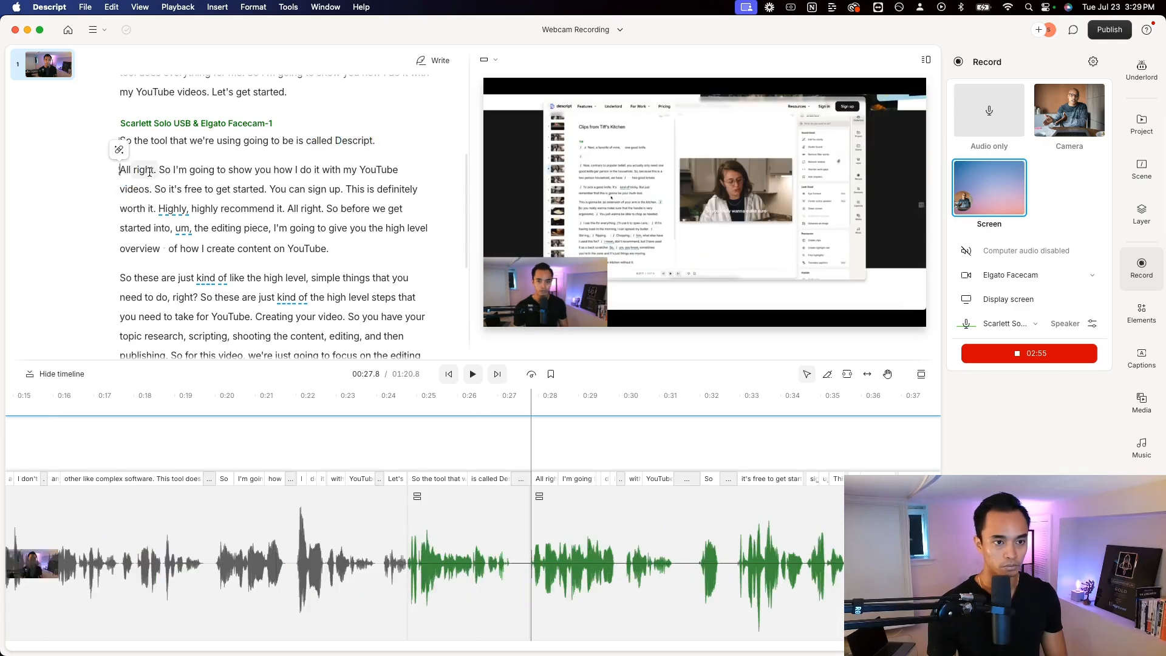
{"action": "left_click", "coordinate": [190, 171]}
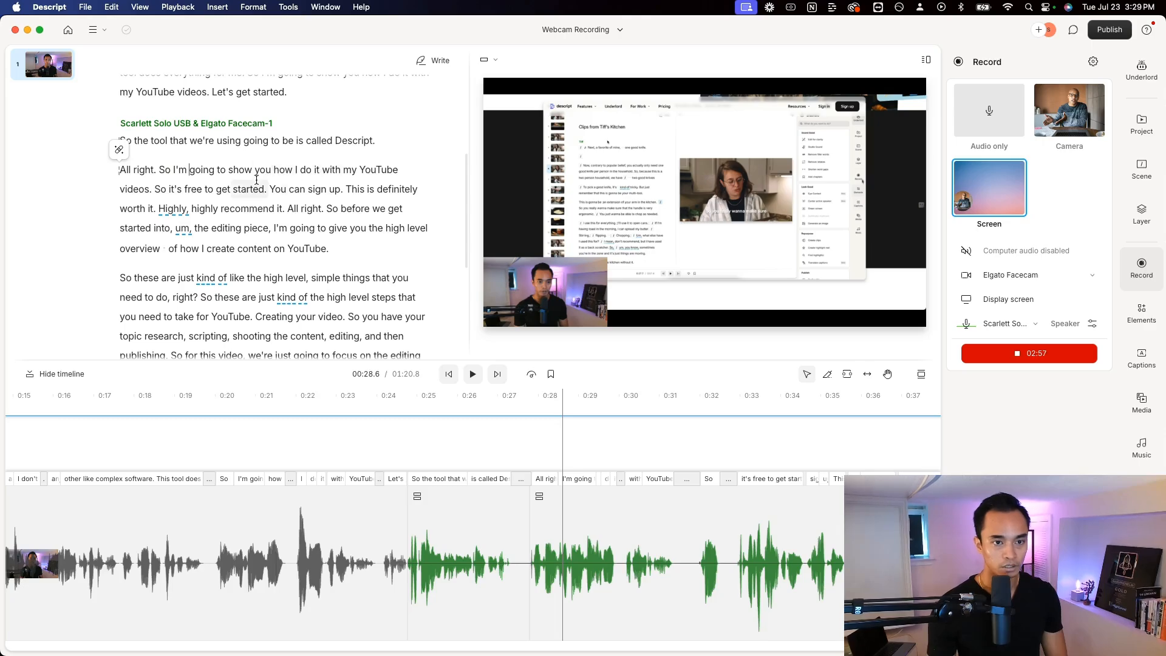
Scale the webcam overlay on the screen recording down slightly
{"action": "scroll", "coordinate": [364, 213], "scroll_direction": "down", "scroll_amount": 1}
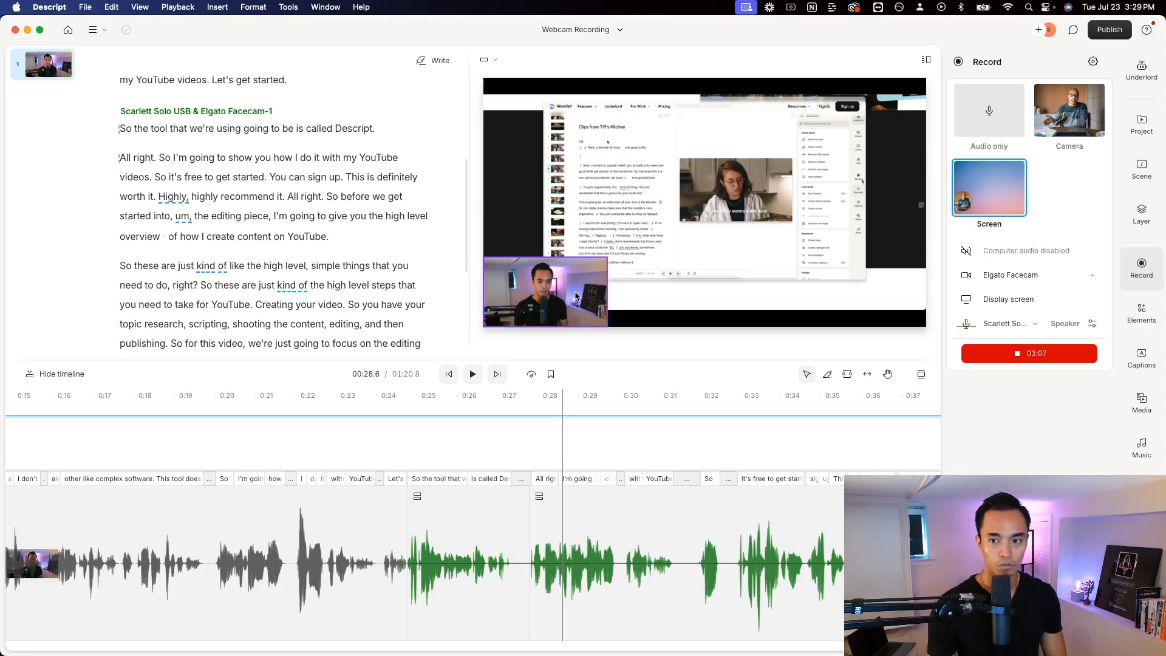
{"action": "left_click", "coordinate": [565, 310]}
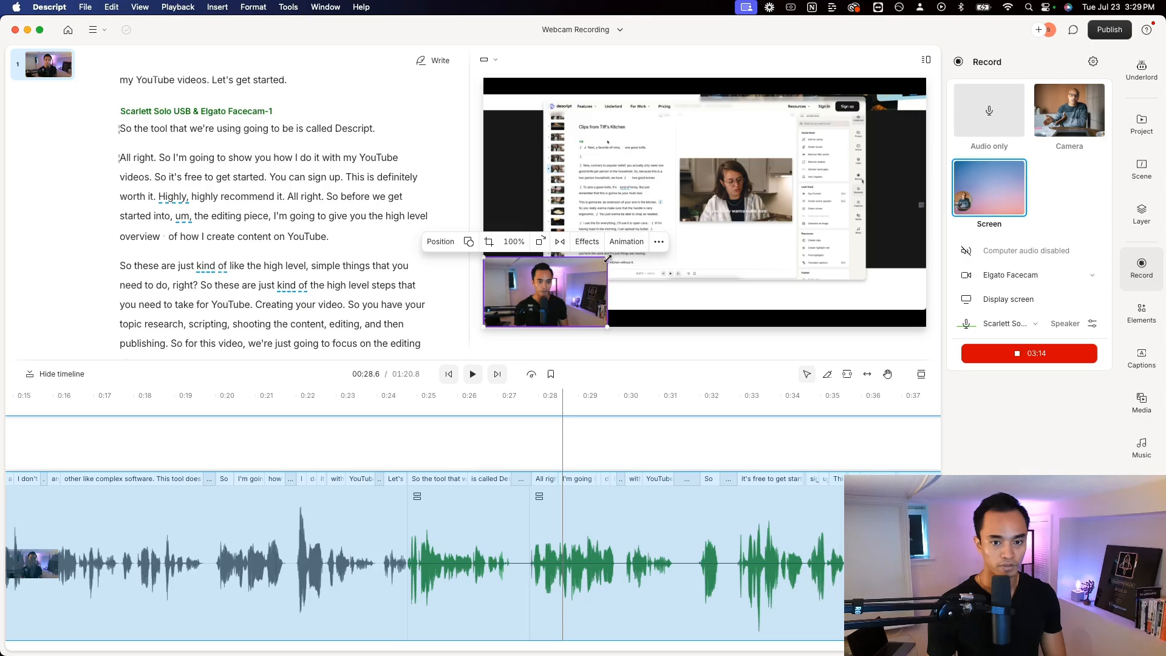
{"action": "mouse_move", "coordinate": [608, 258]}
{"action": "left_mouse_down"}
{"action": "mouse_move", "coordinate": [815, 164]}
{"action": "mouse_move", "coordinate": [742, 181]}
{"action": "mouse_move", "coordinate": [602, 260]}
{"action": "mouse_move", "coordinate": [815, 138]}
{"action": "mouse_move", "coordinate": [630, 209]}
{"action": "mouse_move", "coordinate": [596, 244]}
{"action": "left_mouse_up"}
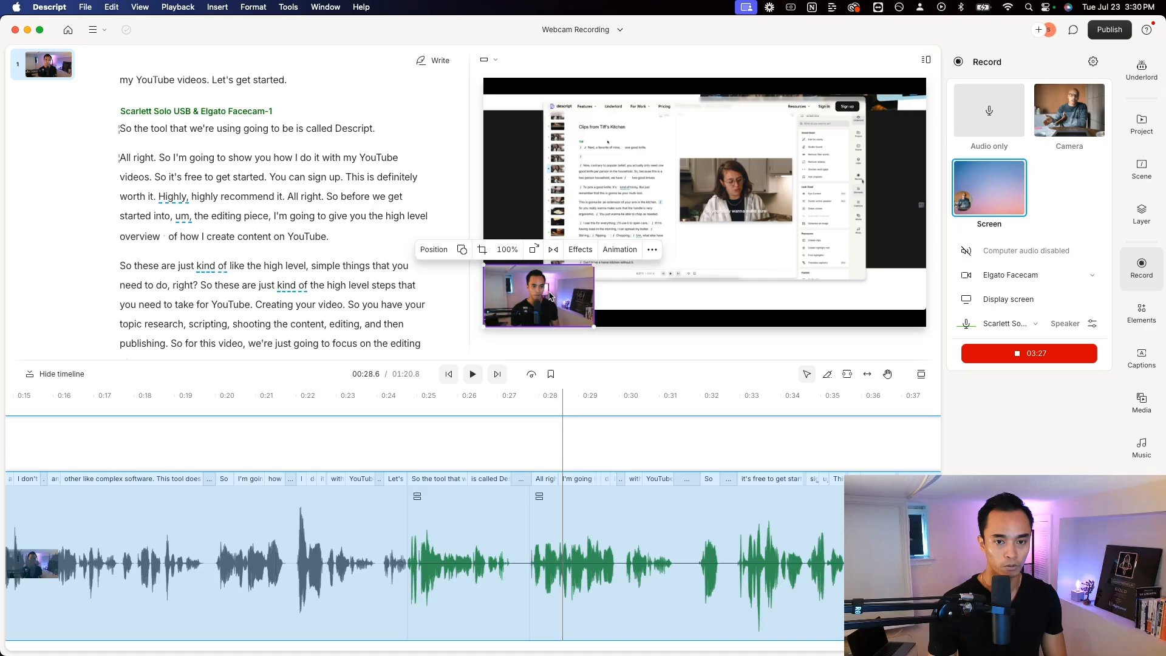
Generate Edit for clarity suggestions for the script with Underlord
{"action": "scroll", "coordinate": [308, 192], "scroll_direction": "down", "scroll_amount": 3}
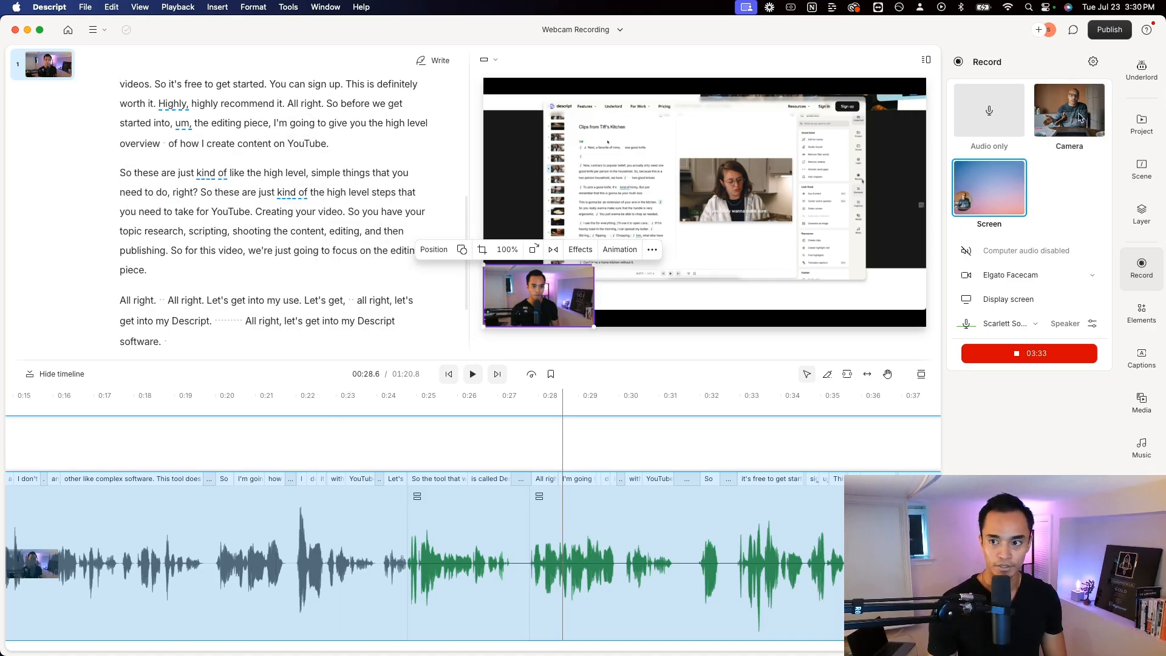
{"action": "left_click", "coordinate": [1142, 77]}
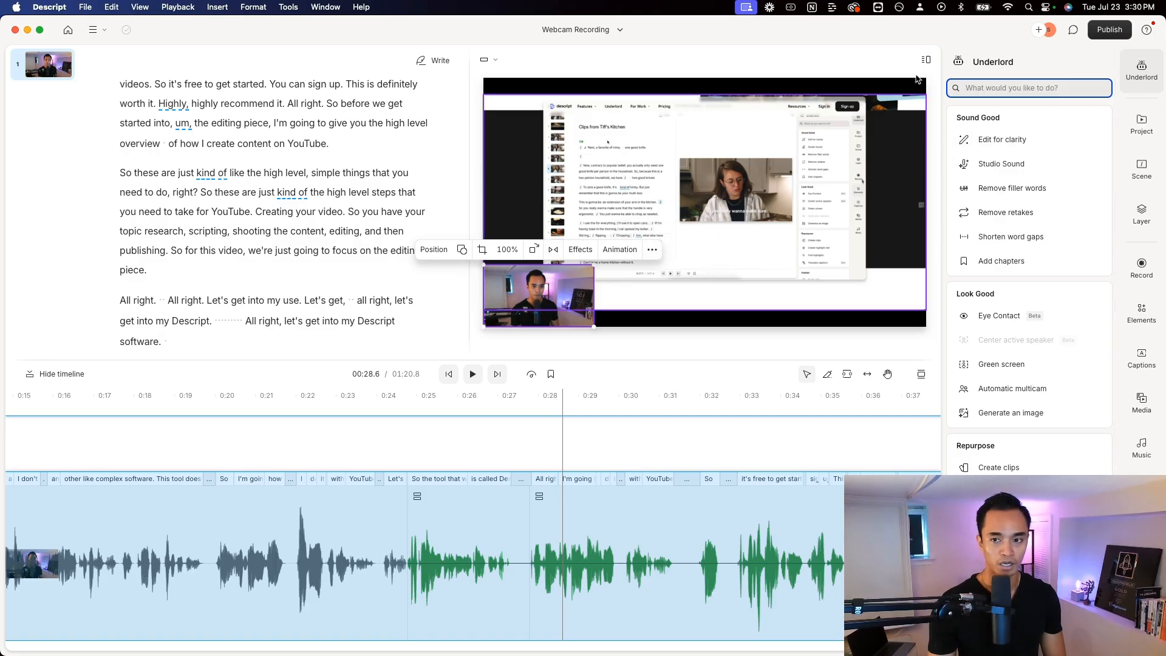
{"action": "left_click", "coordinate": [994, 142]}
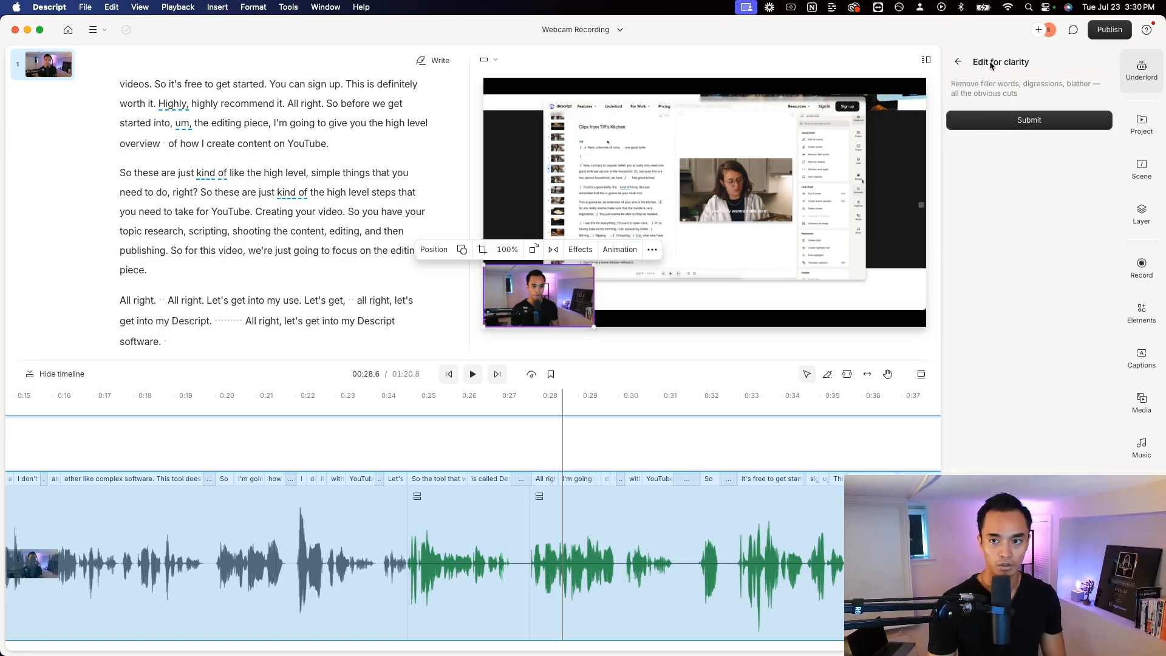
{"action": "left_click", "coordinate": [1013, 121]}
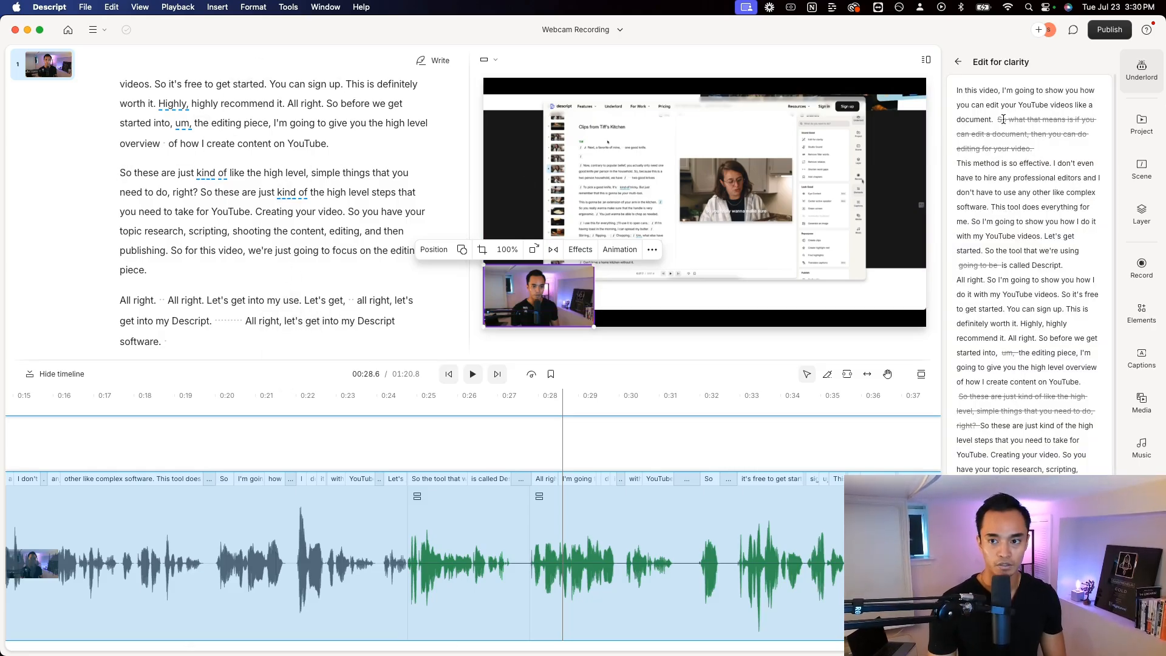
Examine the struck-through cuts suggested by Edit for clarity and return to the Underlord tool list without applying them
{"action": "scroll", "coordinate": [1037, 278], "scroll_direction": "down", "scroll_amount": 2}
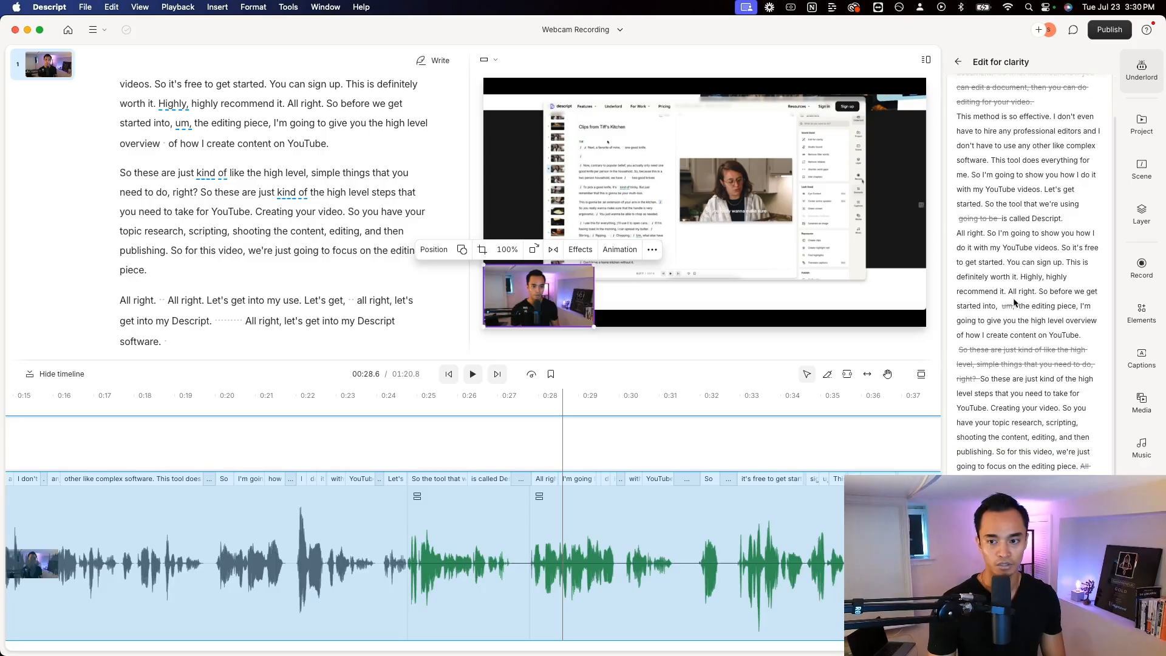
{"action": "scroll", "coordinate": [1024, 375], "scroll_direction": "up", "scroll_amount": 2}
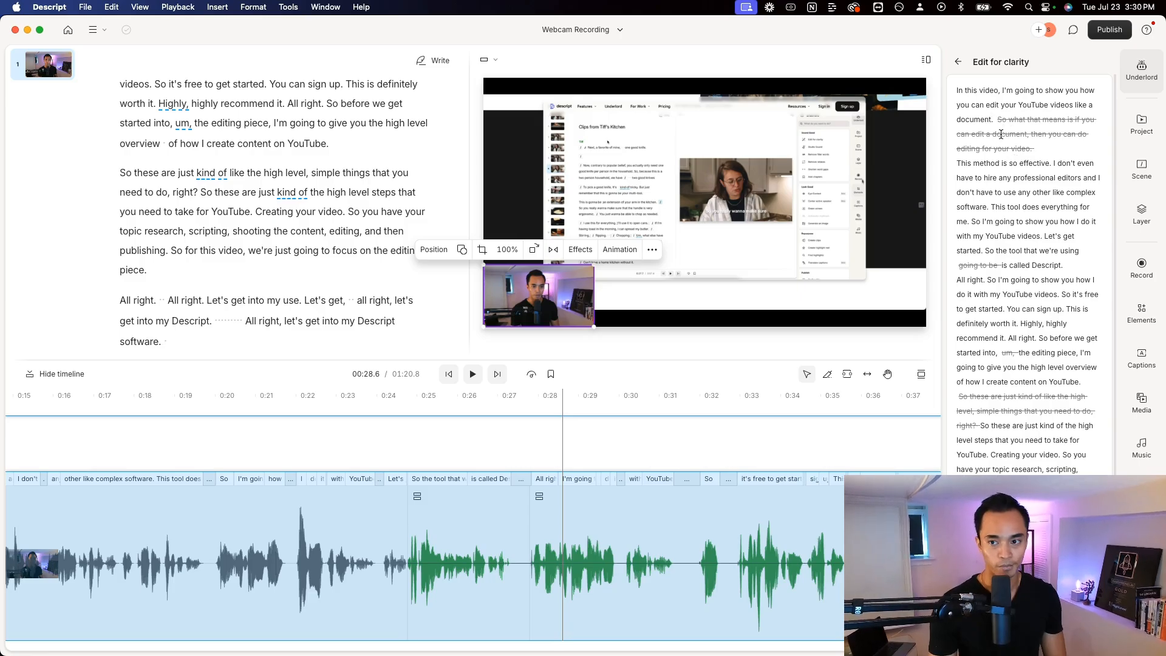
{"action": "scroll", "coordinate": [1020, 295], "scroll_direction": "down", "scroll_amount": 2}
{"action": "scroll", "coordinate": [1002, 200], "scroll_direction": "down", "scroll_amount": 1}
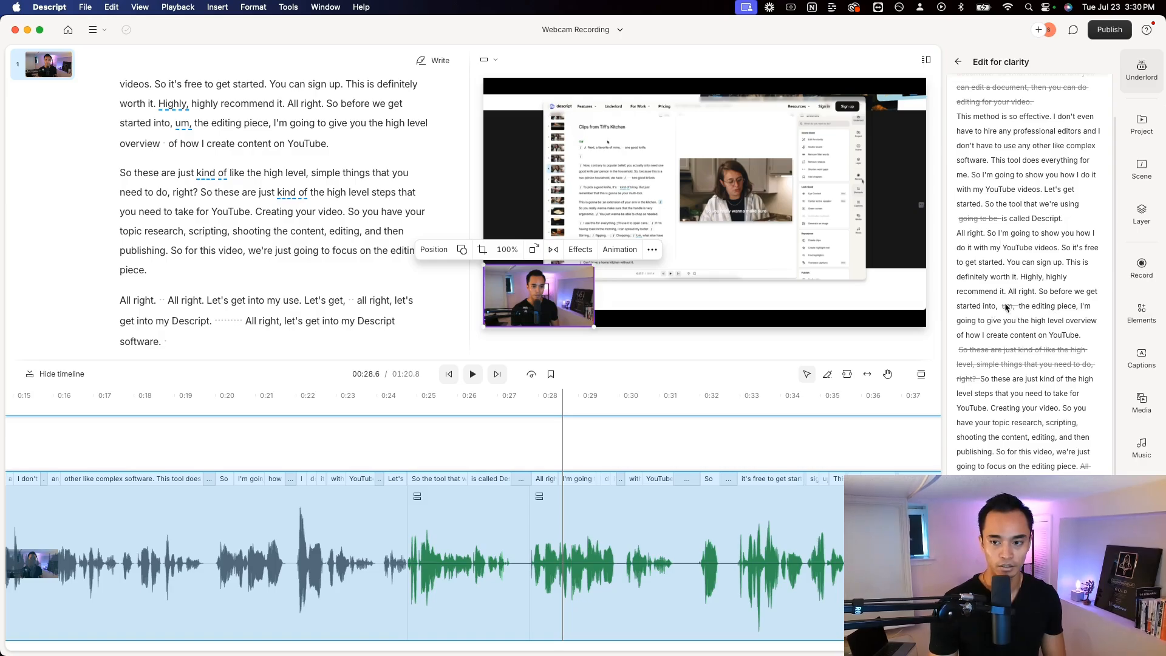
{"action": "scroll", "coordinate": [1009, 298], "scroll_direction": "up", "scroll_amount": 3}
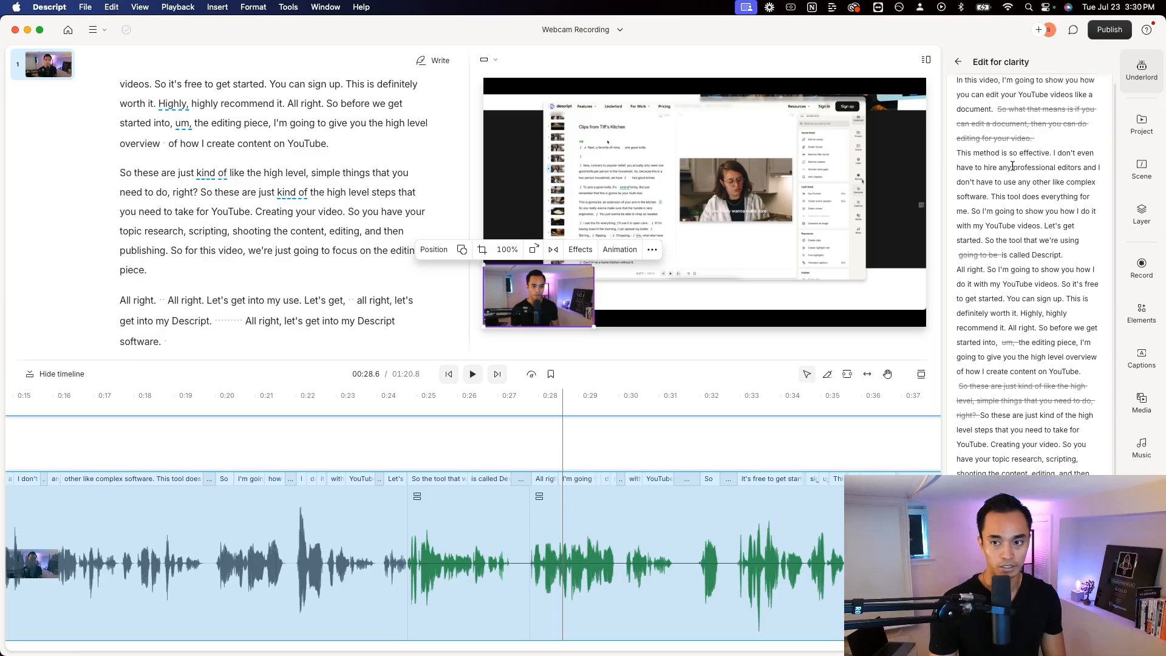
{"action": "left_click", "coordinate": [961, 70]}
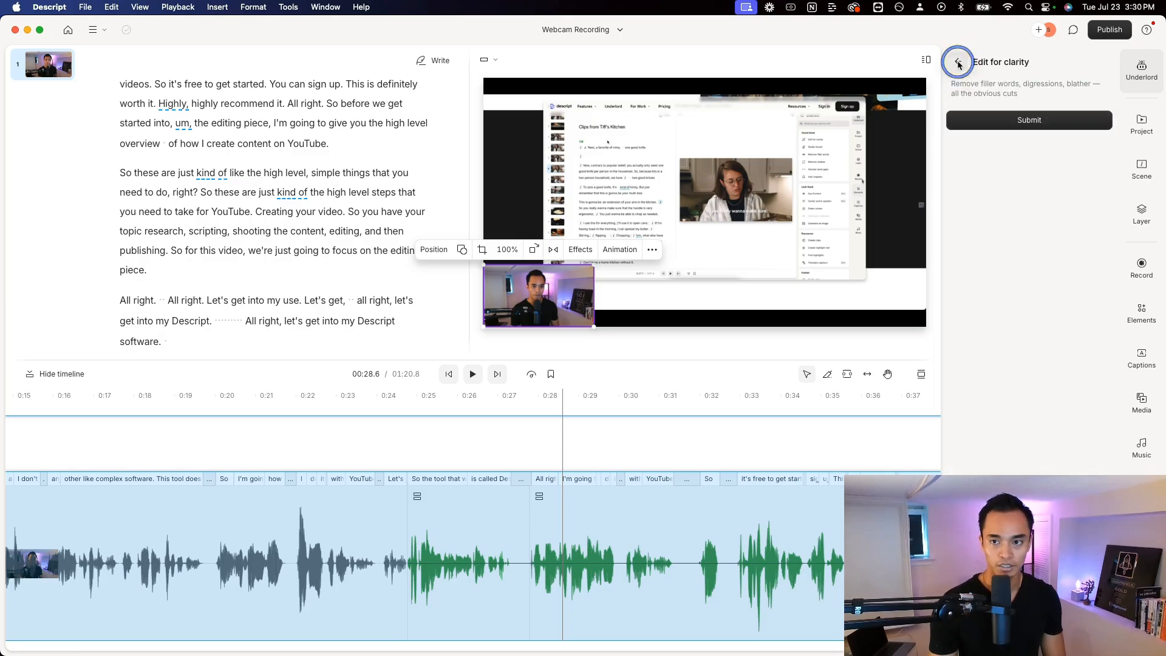
{"action": "left_click", "coordinate": [958, 62]}
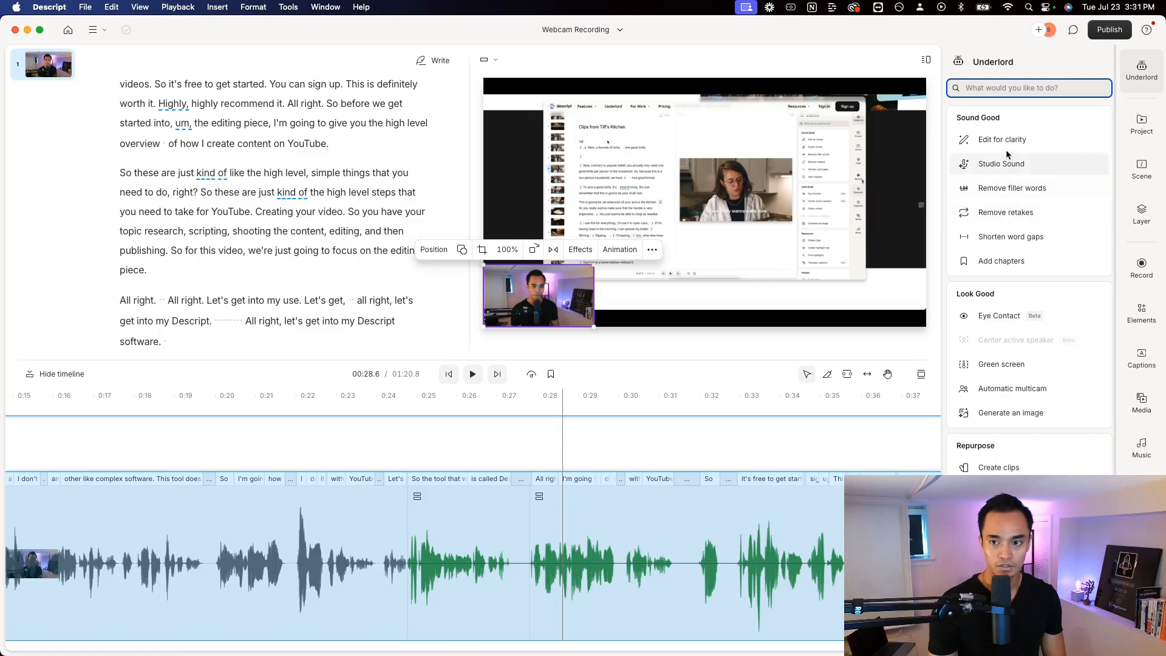
Find all filler words in the script with Underlord, delete every match, and return to the Underlord tool list
{"action": "left_click", "coordinate": [1001, 191]}
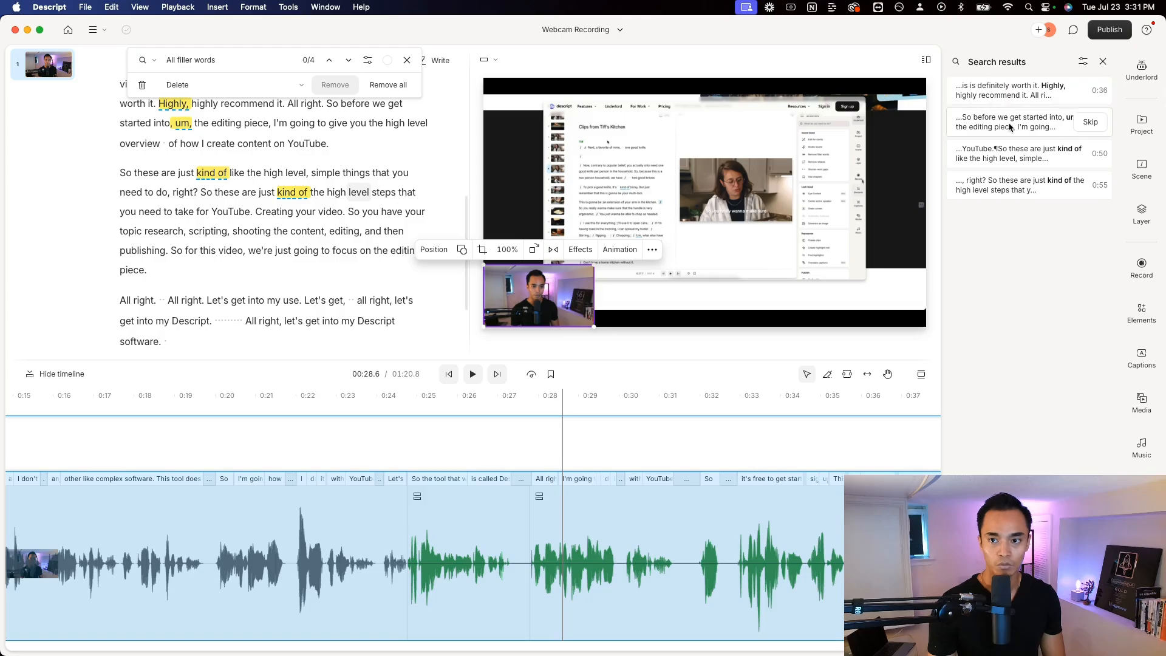
{"action": "scroll", "coordinate": [170, 109], "scroll_direction": "up", "scroll_amount": 1}
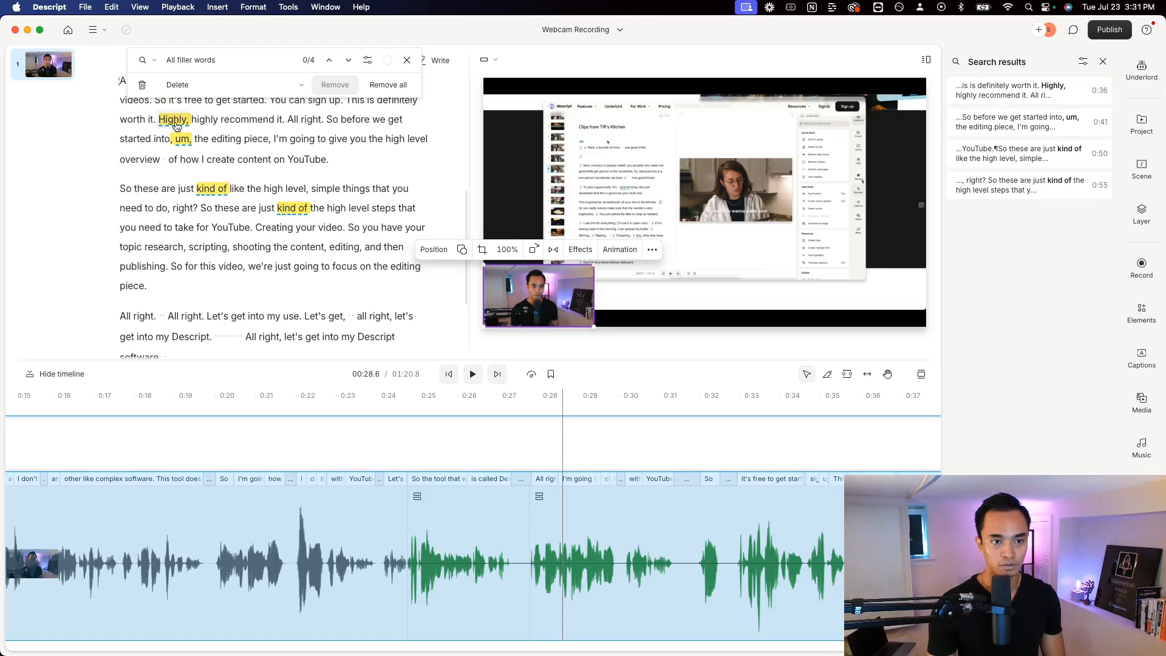
{"action": "scroll", "coordinate": [176, 125], "scroll_direction": "up", "scroll_amount": 1}
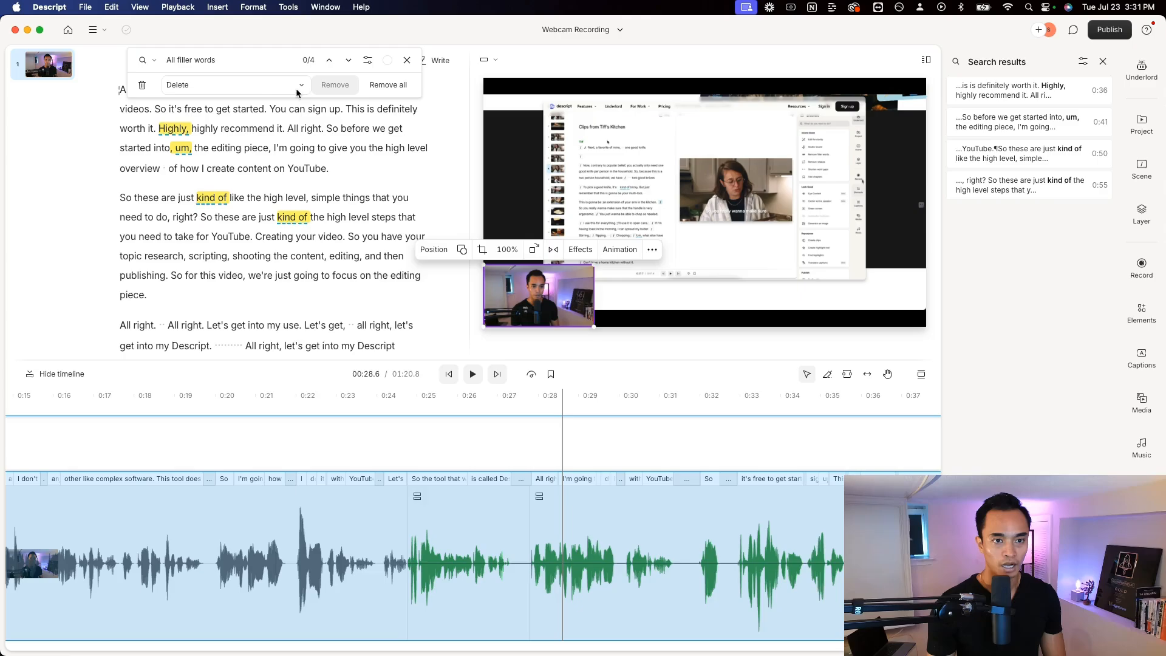
{"action": "left_click", "coordinate": [389, 85]}
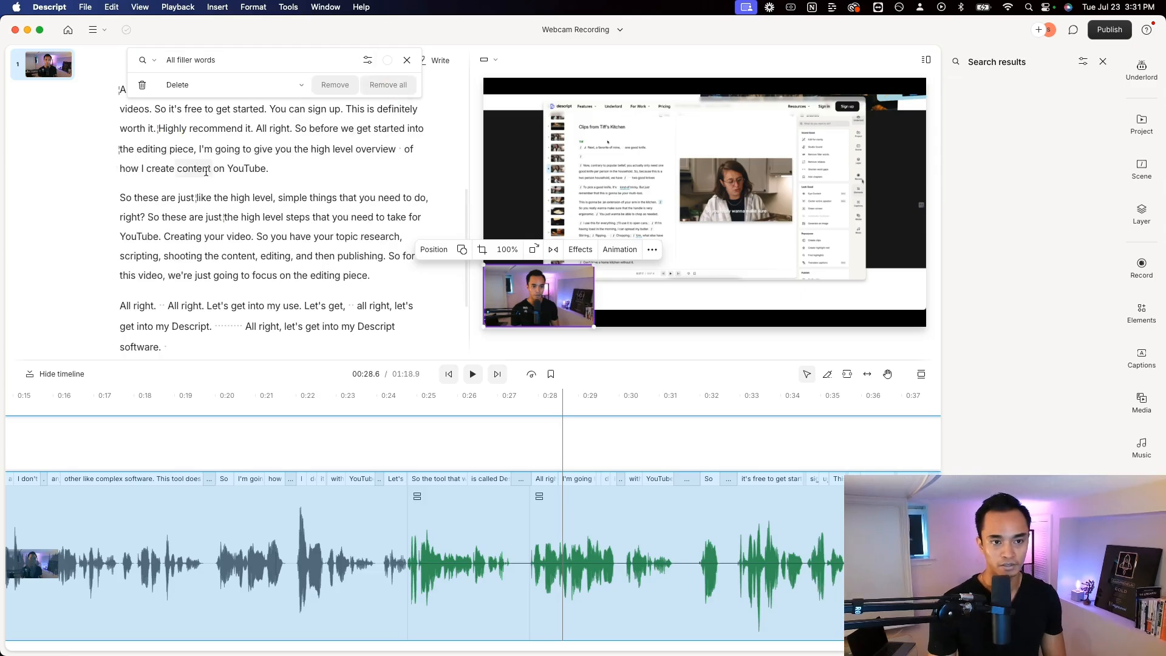
{"action": "left_click", "coordinate": [1103, 62]}
{"action": "left_click", "coordinate": [1142, 70]}
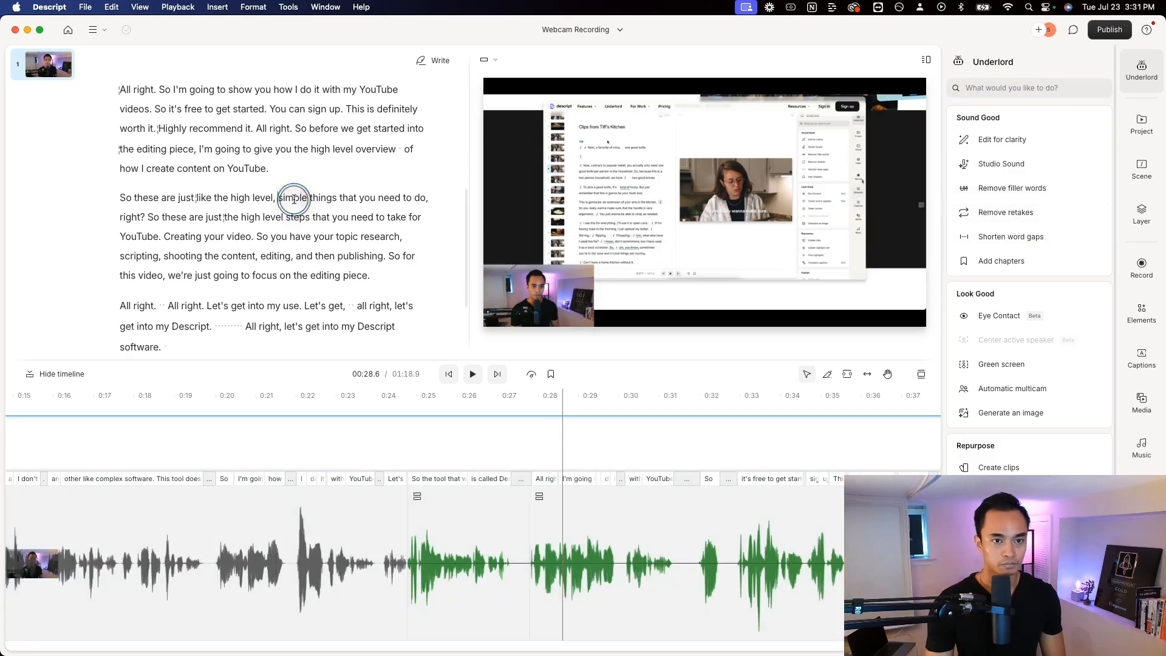
Apply the Underlord Eye Contact effect to the video from the scene at "simple things"
{"action": "left_click", "coordinate": [321, 198]}
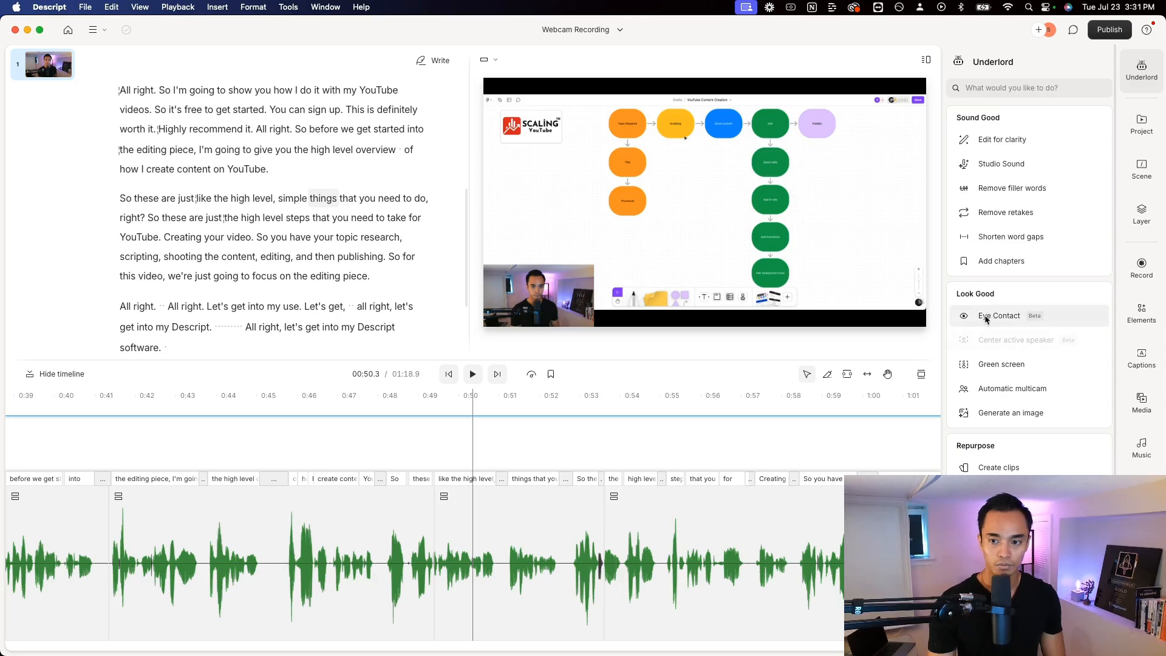
{"action": "mouse_move", "coordinate": [994, 320]}
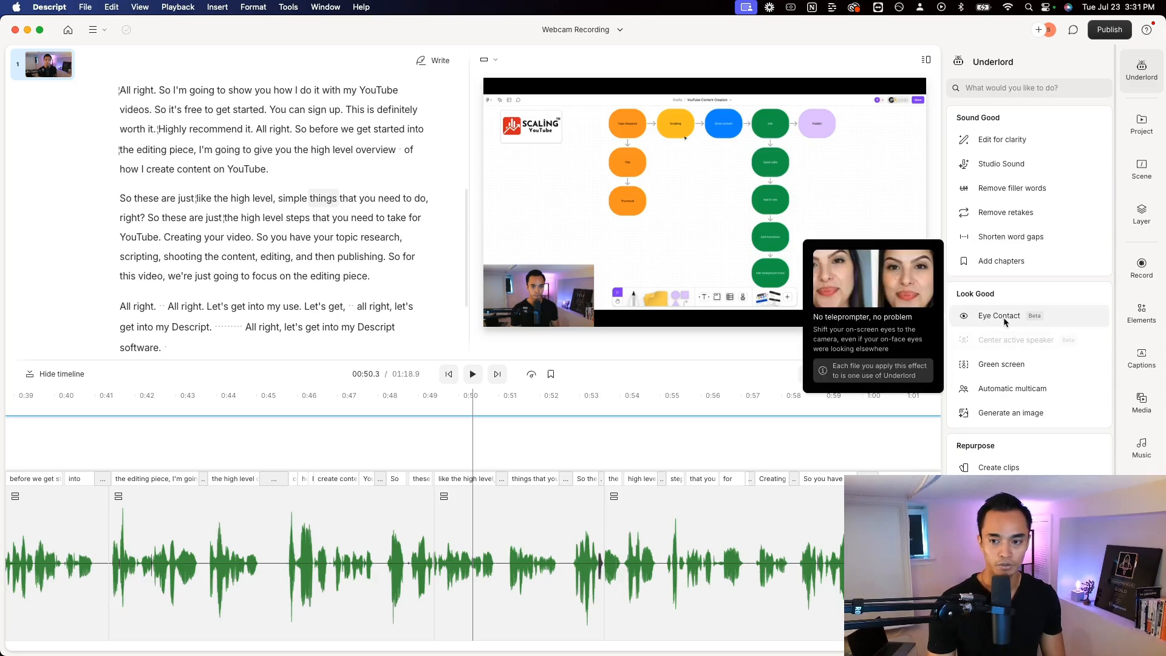
{"action": "left_click", "coordinate": [997, 319]}
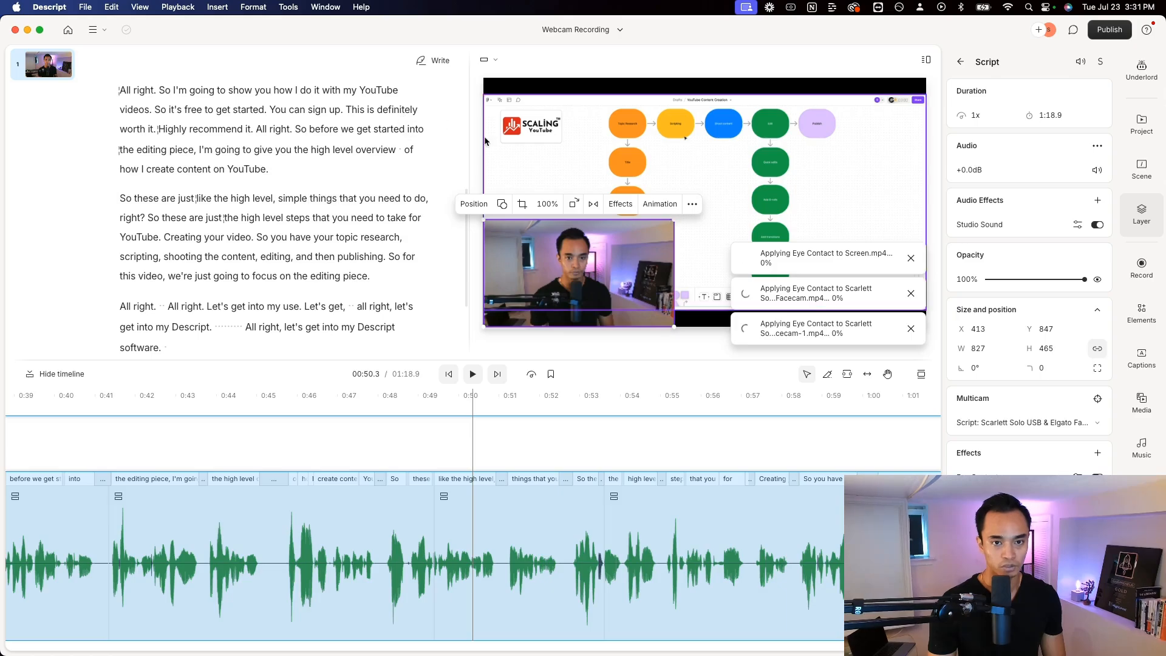
Widen the preview area and scale the webcam overlay down to about 554 by 312 in the corner of the screen recording
{"action": "left_click_drag", "start_coordinate": [467, 140], "coordinate": [447, 136]}
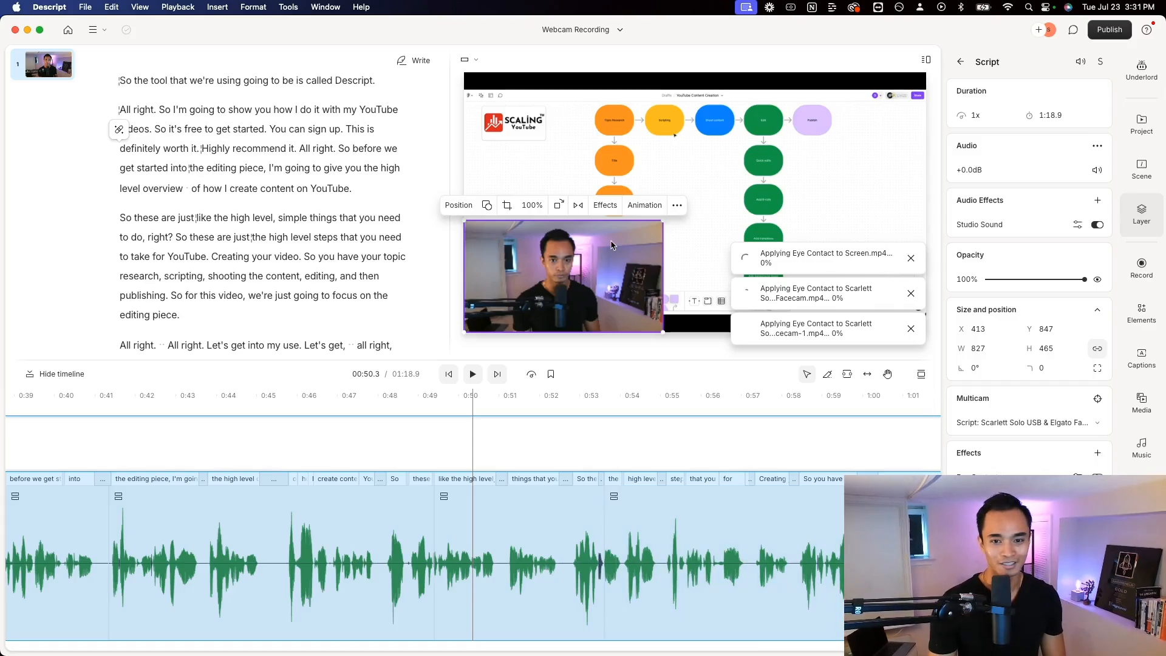
{"action": "left_click_drag", "start_coordinate": [663, 222], "coordinate": [648, 230]}
{"action": "left_click_drag", "start_coordinate": [614, 244], "coordinate": [591, 257]}
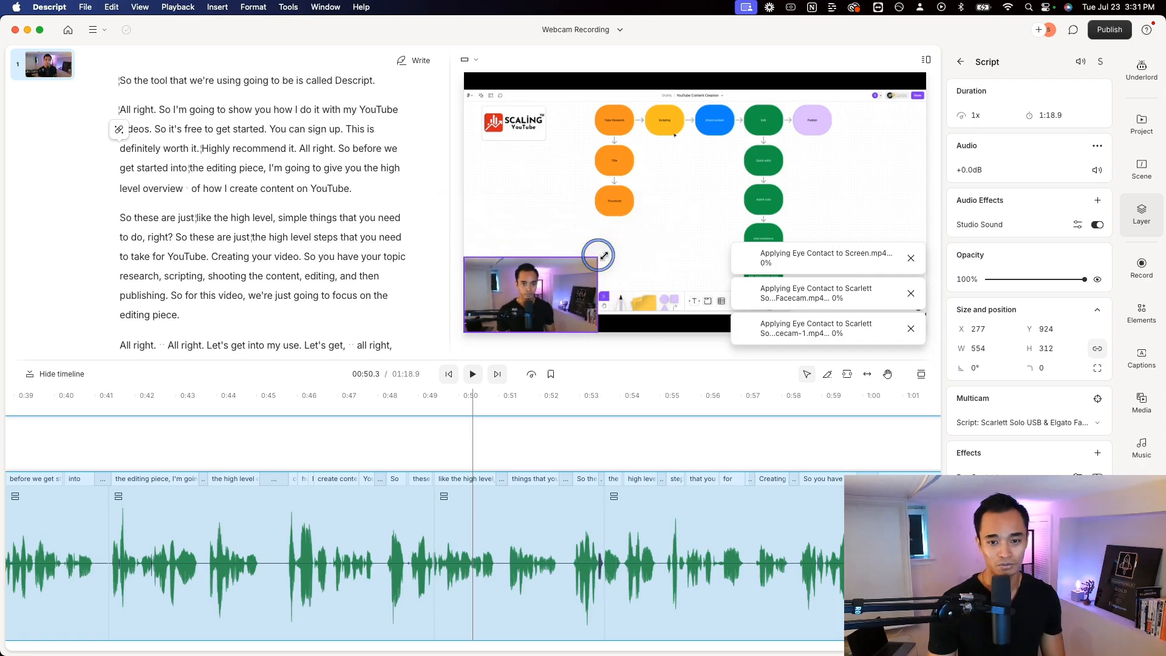
Insert an empty line after "editing piece." in the script, open its file picker and cancel without adding a file
{"action": "scroll", "coordinate": [220, 111], "scroll_direction": "up", "scroll_amount": 2}
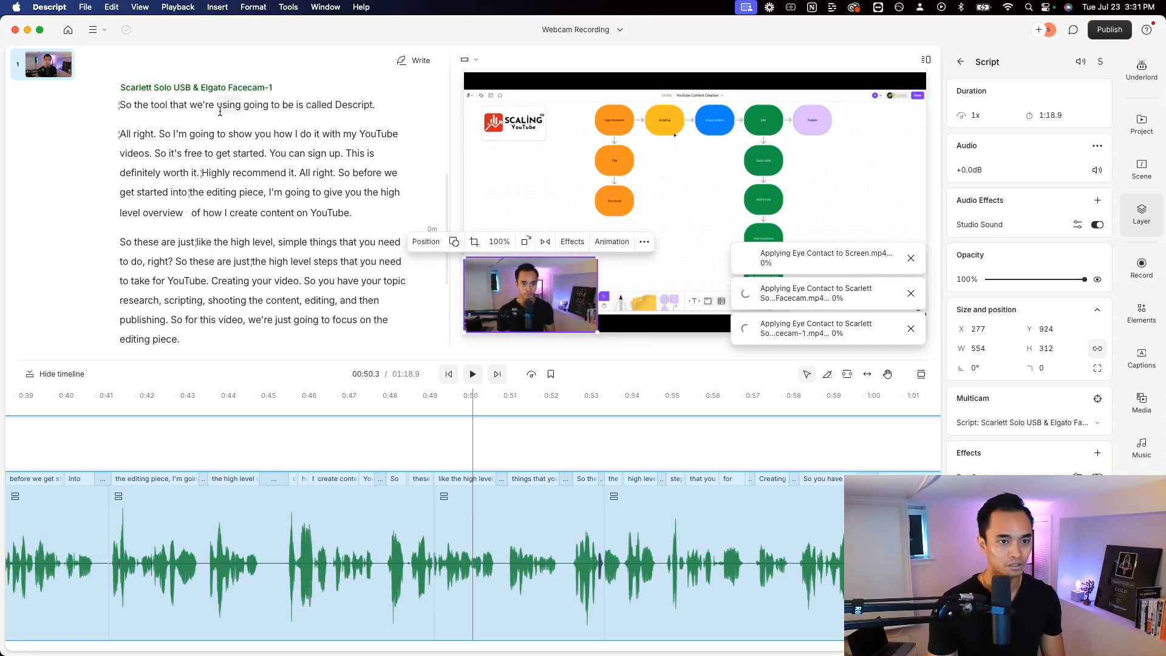
{"action": "scroll", "coordinate": [237, 195], "scroll_direction": "down", "scroll_amount": 5}
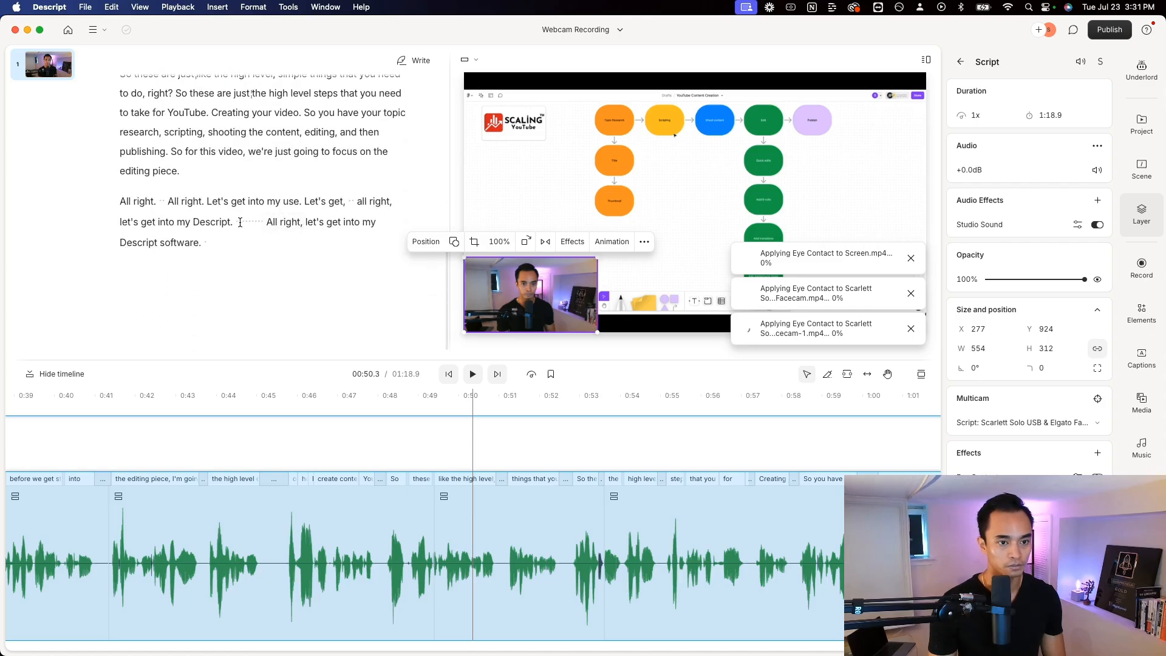
{"action": "scroll", "coordinate": [277, 201], "scroll_direction": "up", "scroll_amount": 3}
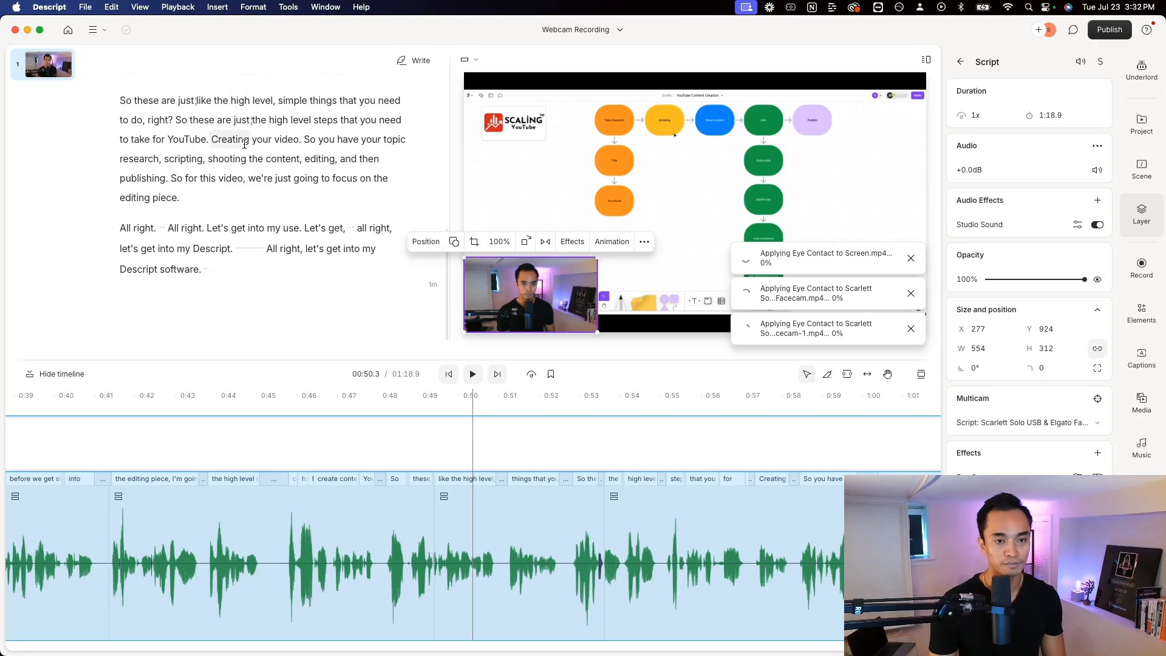
{"action": "scroll", "coordinate": [281, 166], "scroll_direction": "up", "scroll_amount": 1}
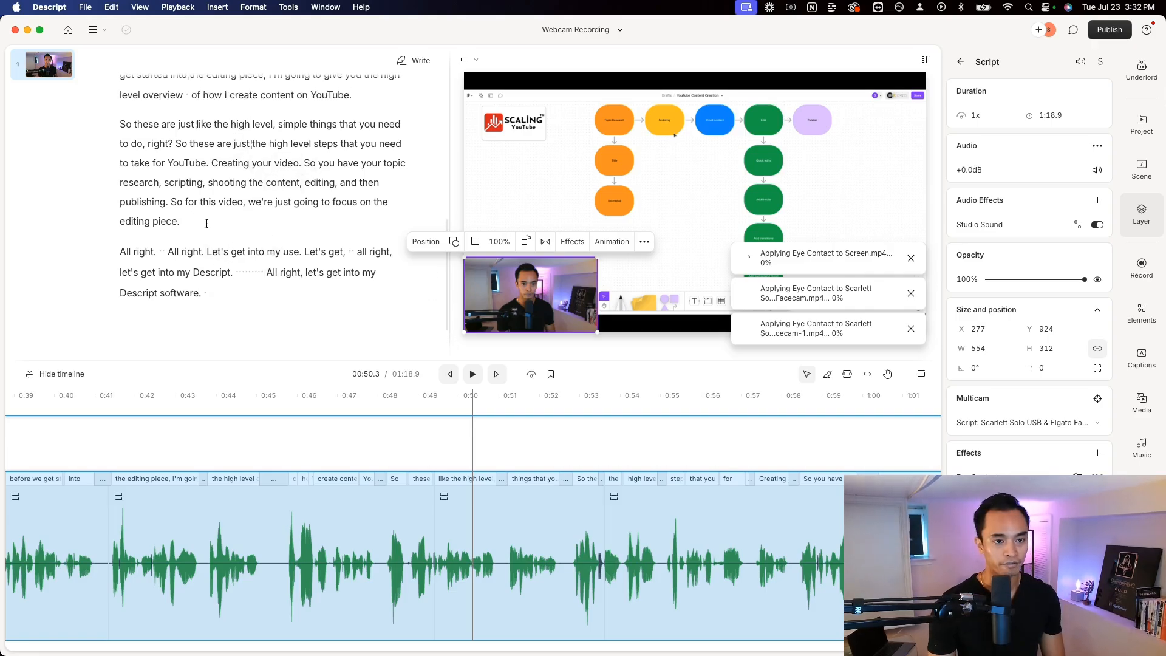
{"action": "left_click", "coordinate": [206, 224]}
{"action": "key", "text": "Return"}
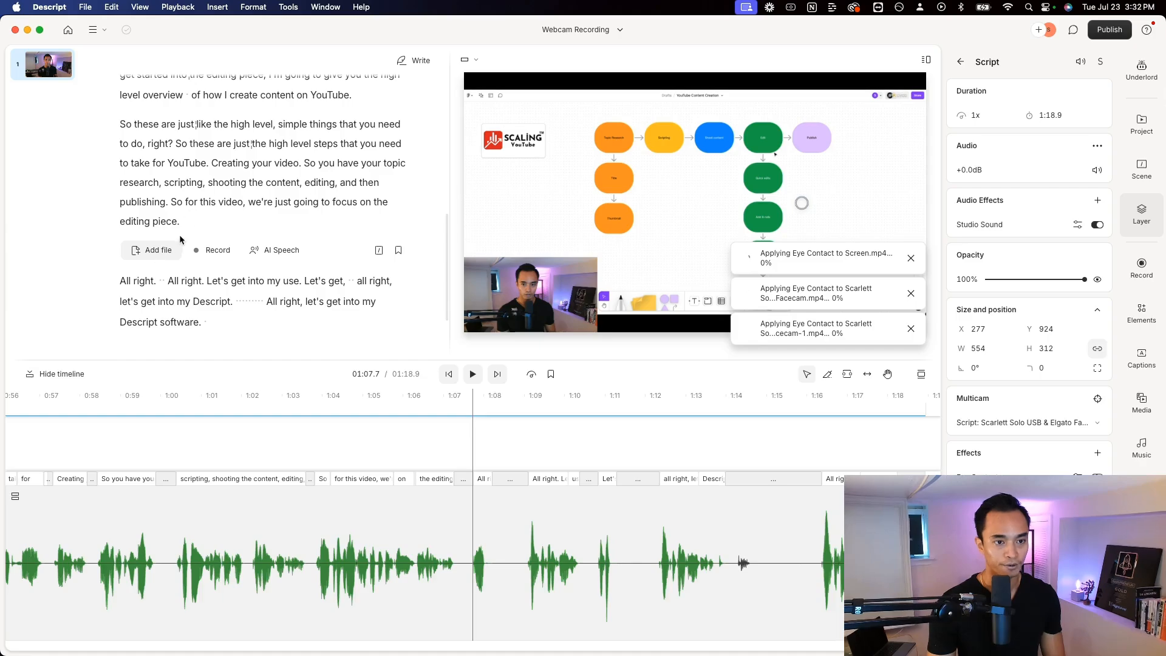
{"action": "left_click", "coordinate": [159, 249]}
{"action": "left_click", "coordinate": [744, 452]}
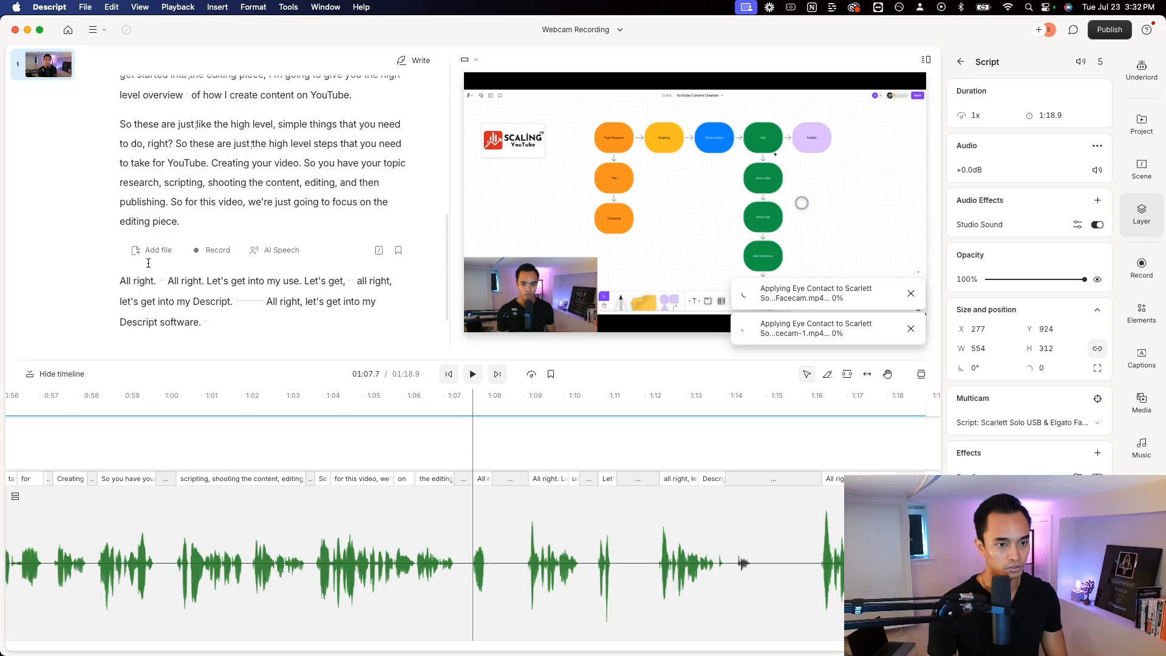
Dismiss the media download notification and place the playhead right after "like a document." in the script's first paragraph
{"action": "scroll", "coordinate": [212, 234], "scroll_direction": "up", "scroll_amount": 2}
{"action": "scroll", "coordinate": [212, 234], "scroll_direction": "up", "scroll_amount": 10}
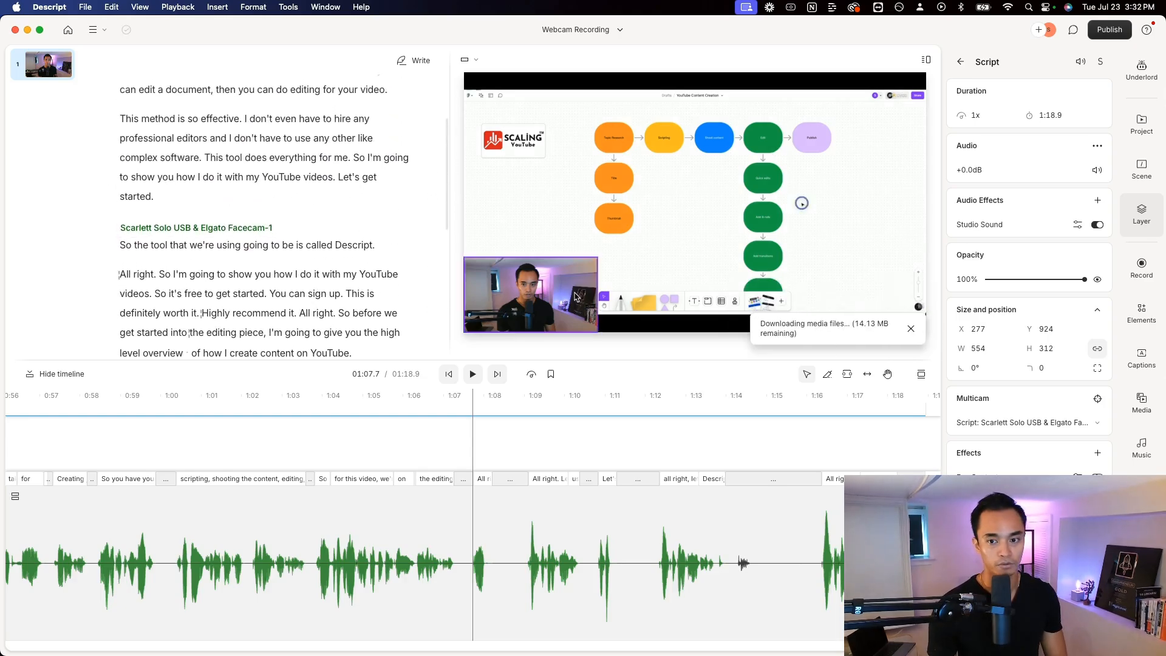
{"action": "left_click", "coordinate": [933, 328]}
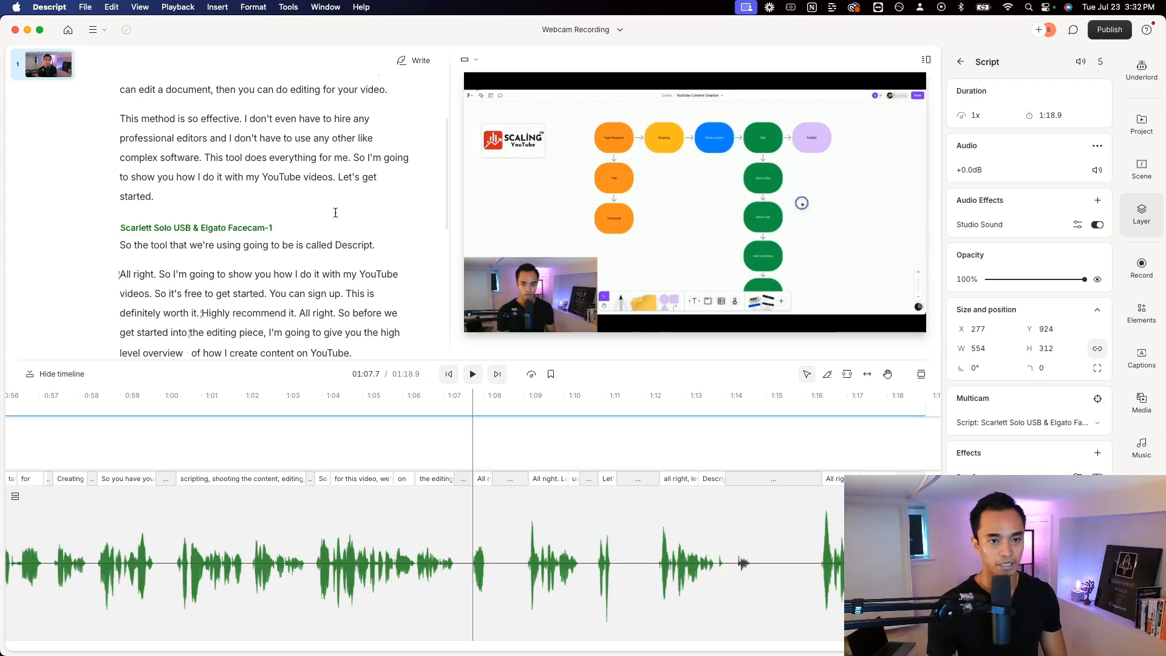
{"action": "scroll", "coordinate": [176, 243], "scroll_direction": "up", "scroll_amount": 1}
{"action": "scroll", "coordinate": [281, 182], "scroll_direction": "down", "scroll_amount": 3}
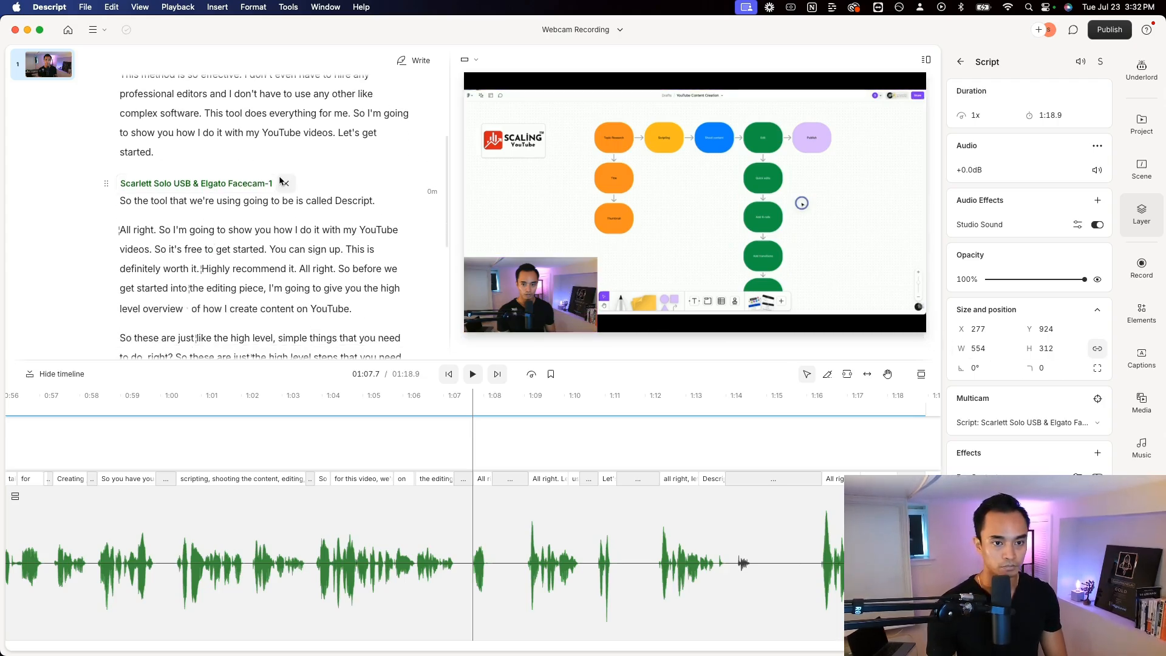
{"action": "scroll", "coordinate": [299, 241], "scroll_direction": "up", "scroll_amount": 5}
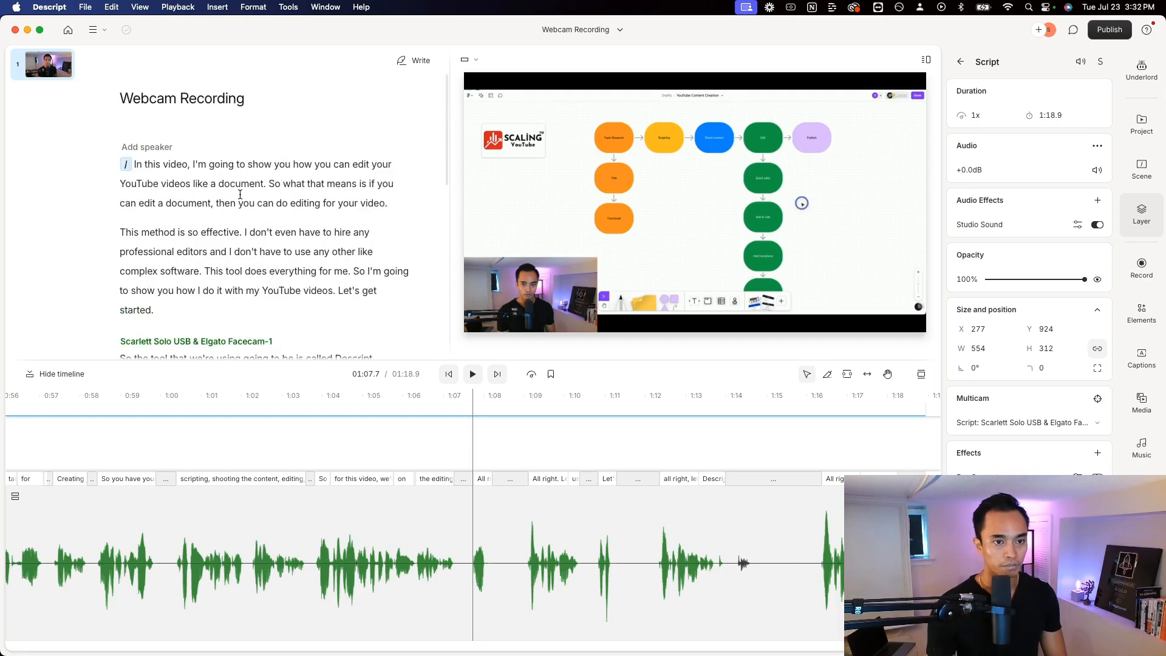
{"action": "left_click", "coordinate": [265, 183]}
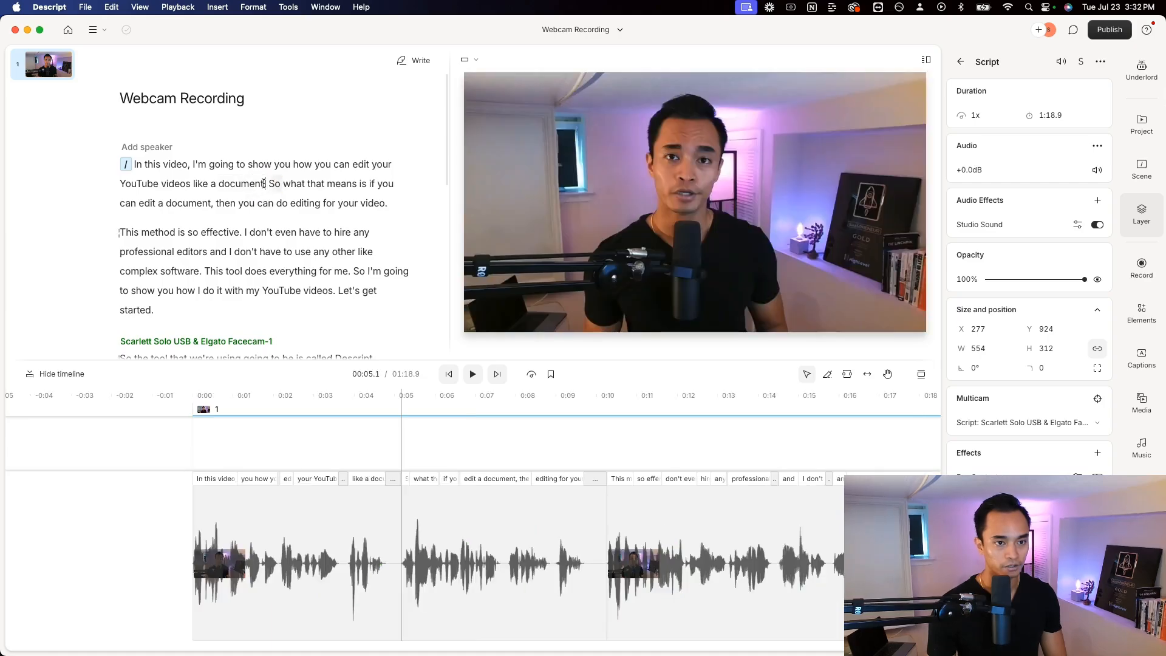
{"action": "left_click_drag", "start_coordinate": [264, 184], "coordinate": [160, 185]}
{"action": "left_click", "coordinate": [243, 190]}
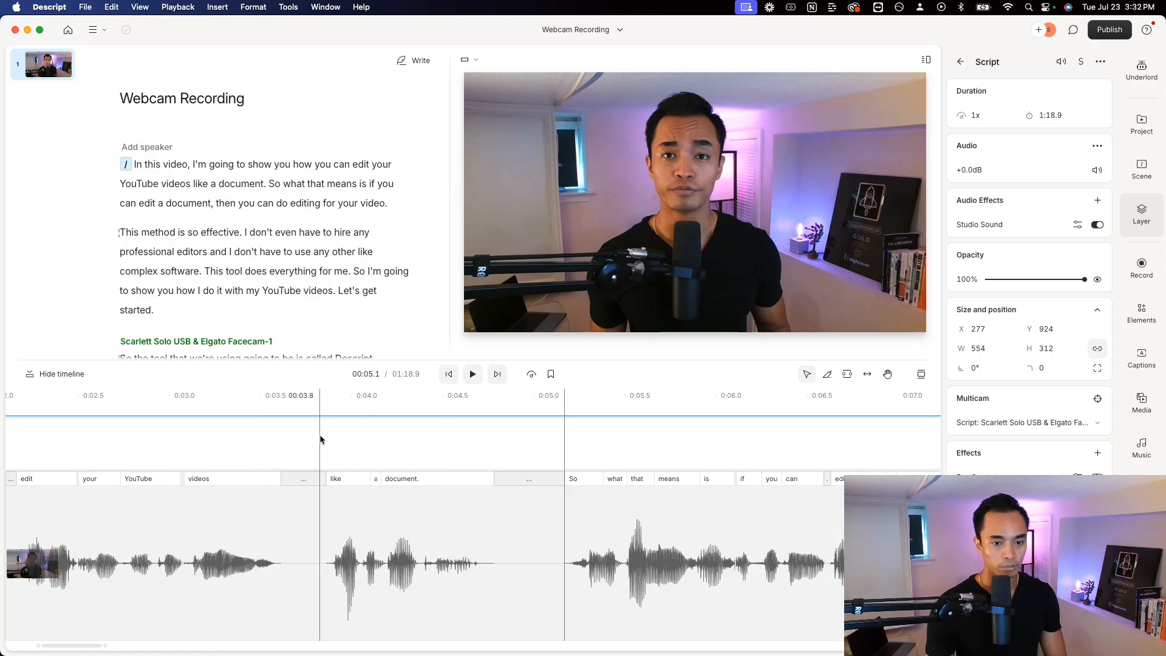
Place the playhead at the start of "So" at about 5.1 s on the timeline and enlarge the script and preview area
{"action": "left_click", "coordinate": [557, 437]}
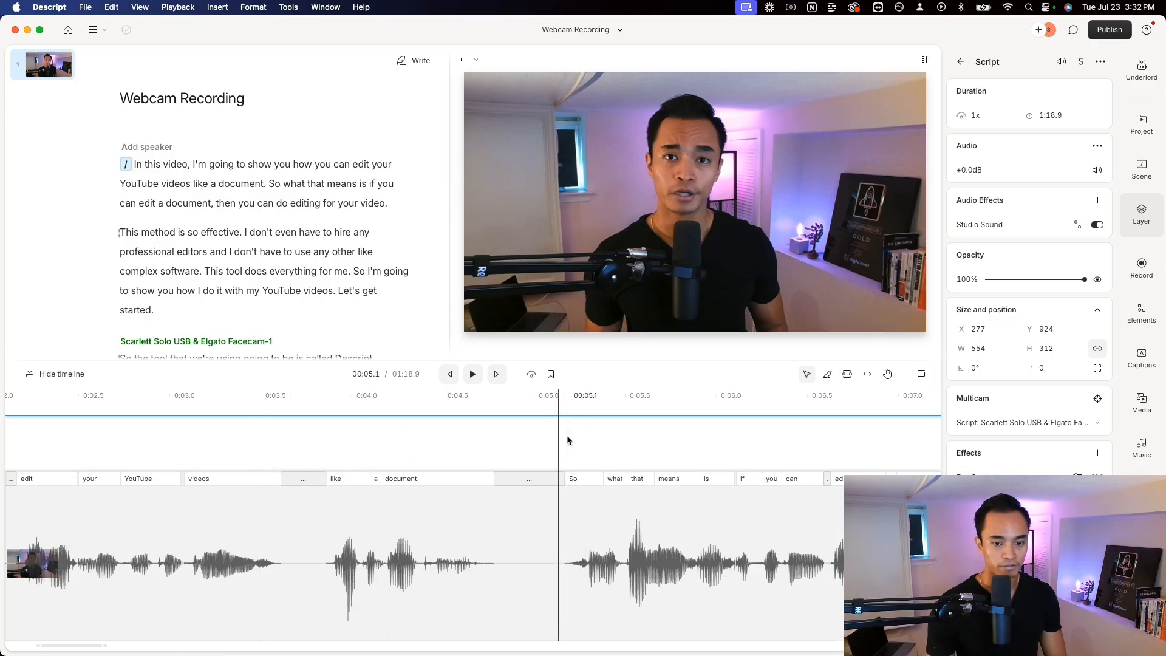
{"action": "left_click", "coordinate": [589, 443]}
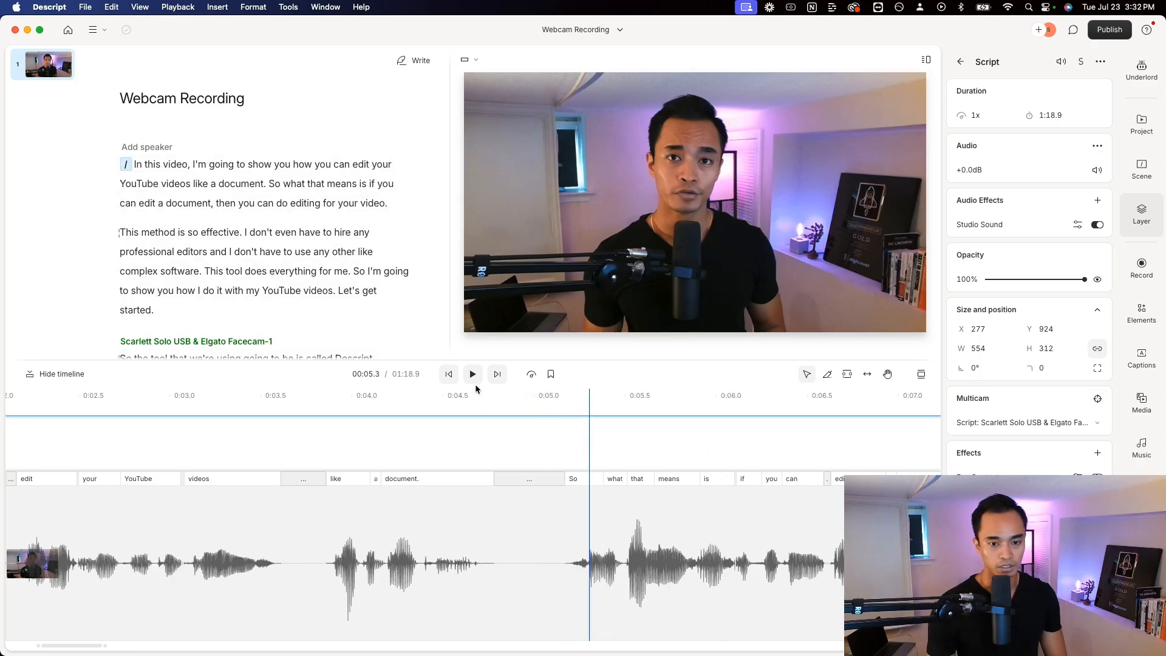
{"action": "left_click", "coordinate": [568, 433]}
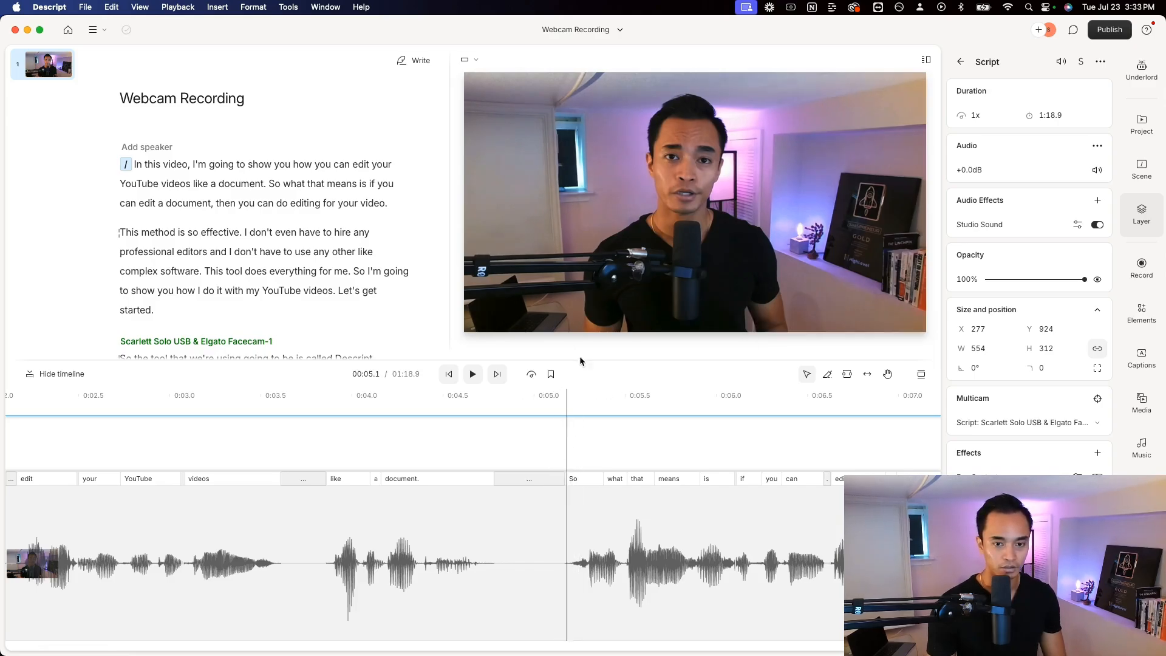
{"action": "left_click_drag", "start_coordinate": [581, 361], "coordinate": [564, 402]}
Select "like a document." in the first paragraph and start adding a stock video layer over those words
{"action": "left_click", "coordinate": [223, 222]}
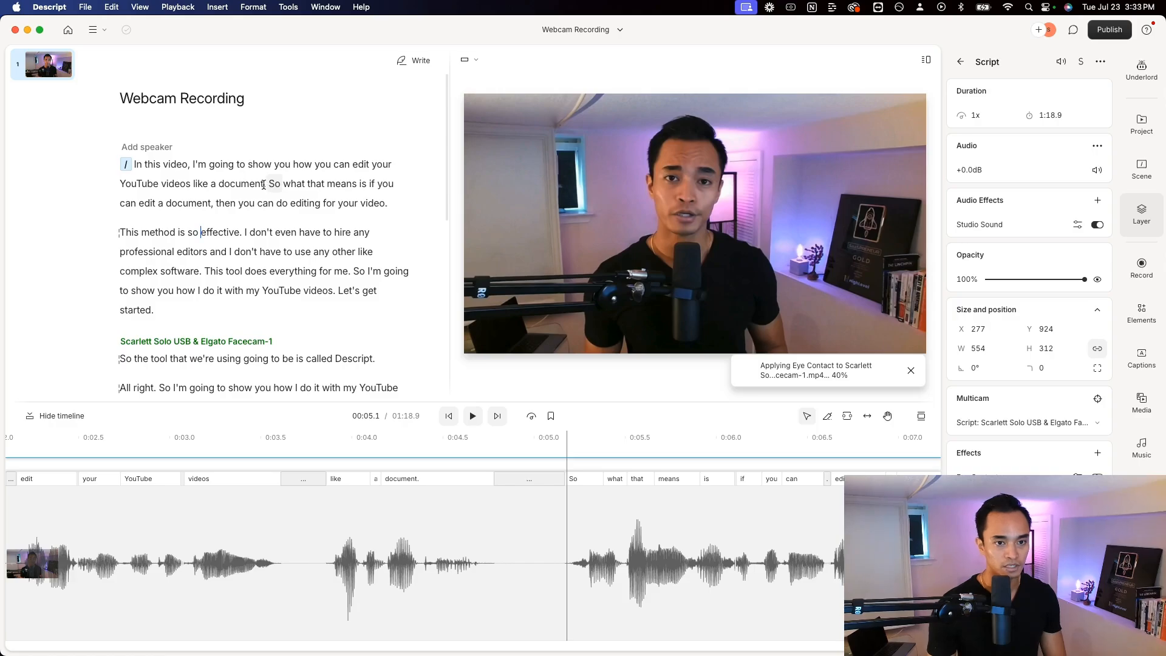
{"action": "left_click_drag", "start_coordinate": [263, 184], "coordinate": [193, 184]}
{"action": "left_click", "coordinate": [129, 166]}
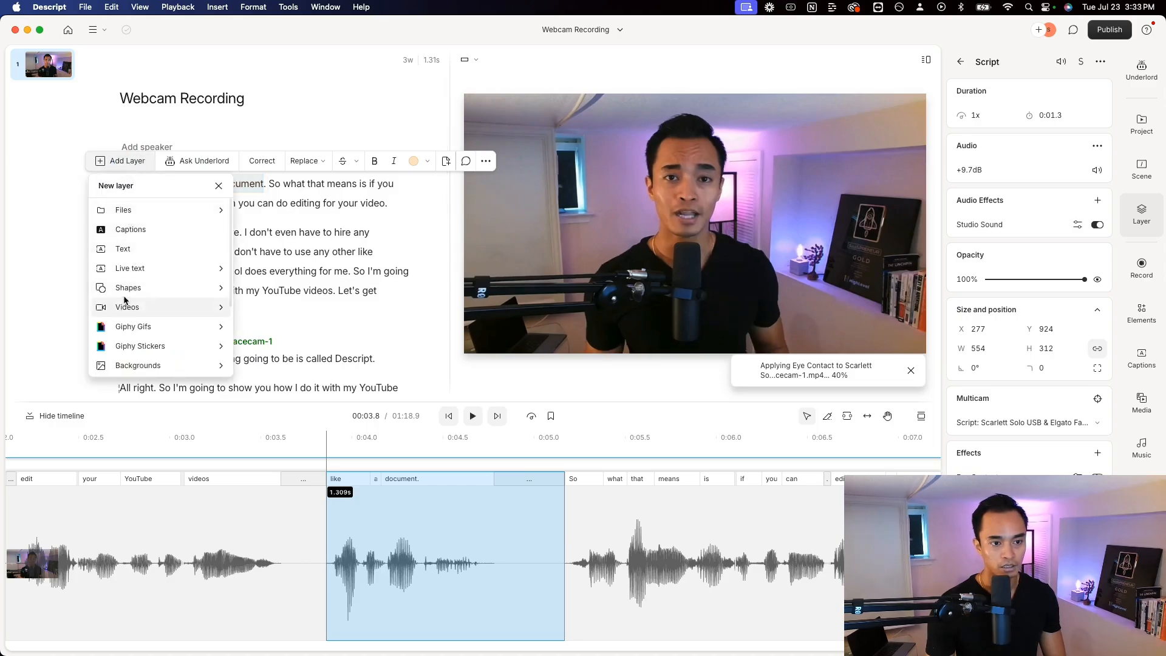
{"action": "left_click", "coordinate": [155, 309]}
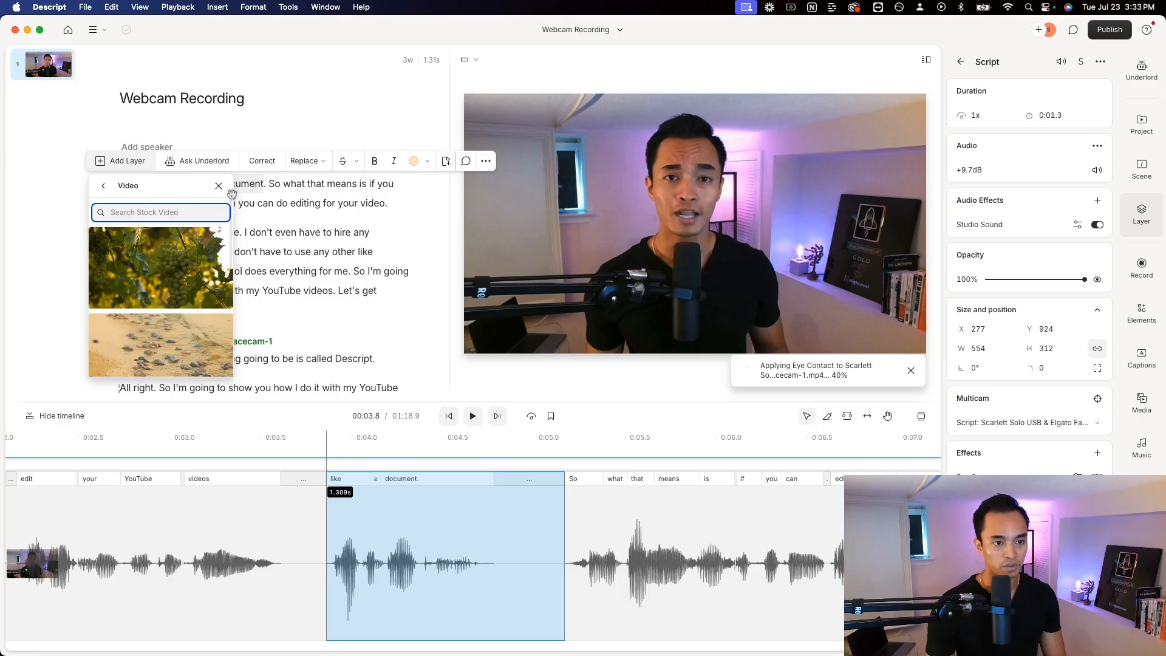
Search the stock videos for "document edit" and place a clip of hands typing on a laptop over "like a document."
{"action": "left_click", "coordinate": [165, 212]}
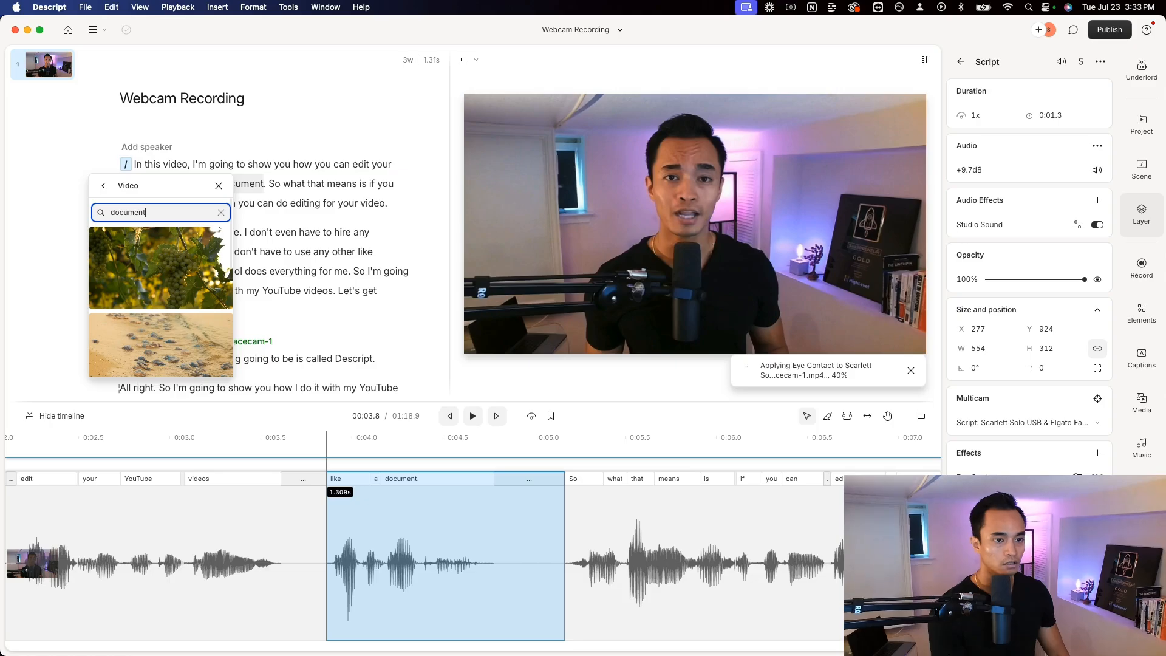
{"action": "type", "text": "document edit"}
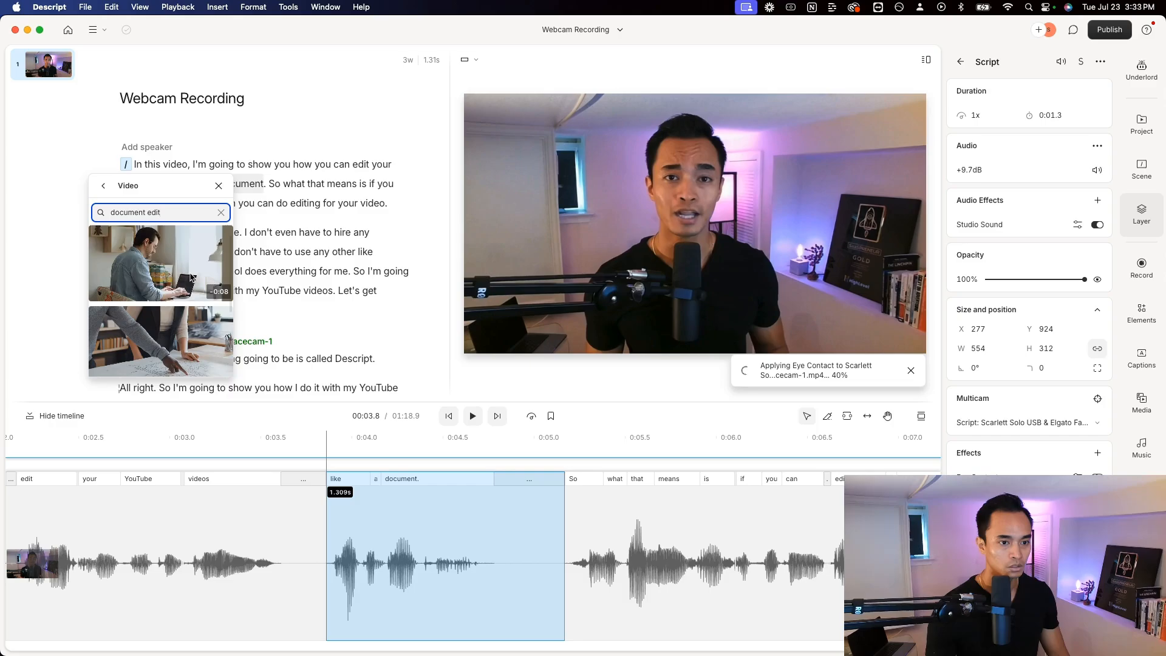
{"action": "scroll", "coordinate": [191, 276], "scroll_direction": "down", "scroll_amount": 3}
{"action": "scroll", "coordinate": [191, 277], "scroll_direction": "down", "scroll_amount": 3}
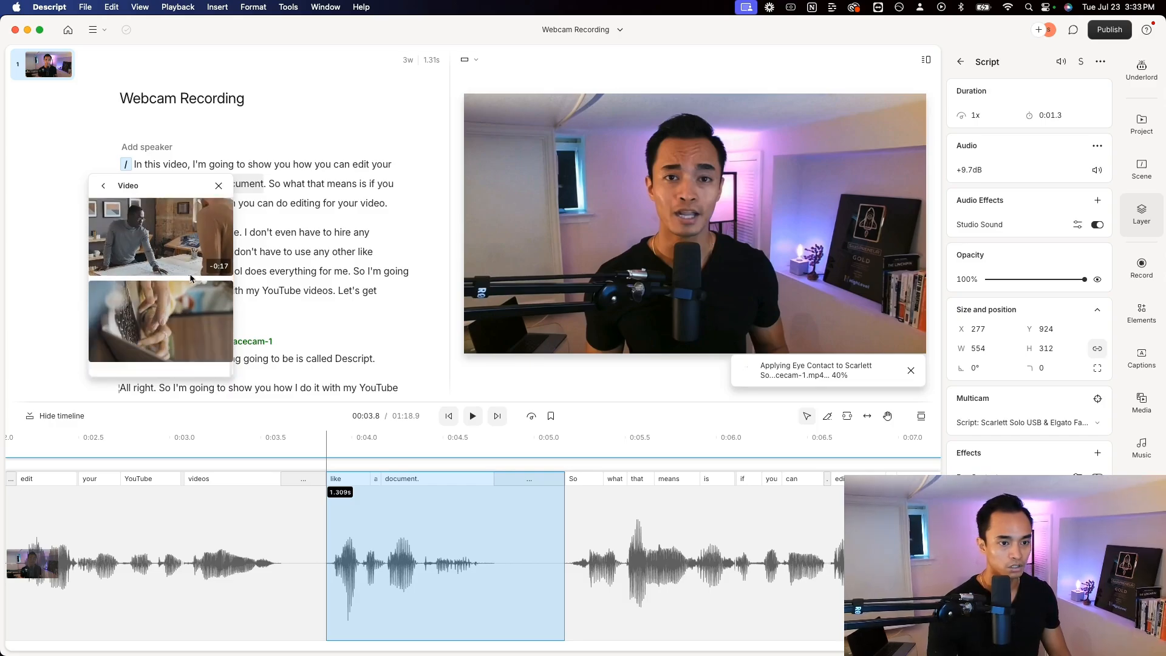
{"action": "scroll", "coordinate": [192, 279], "scroll_direction": "up", "scroll_amount": 1}
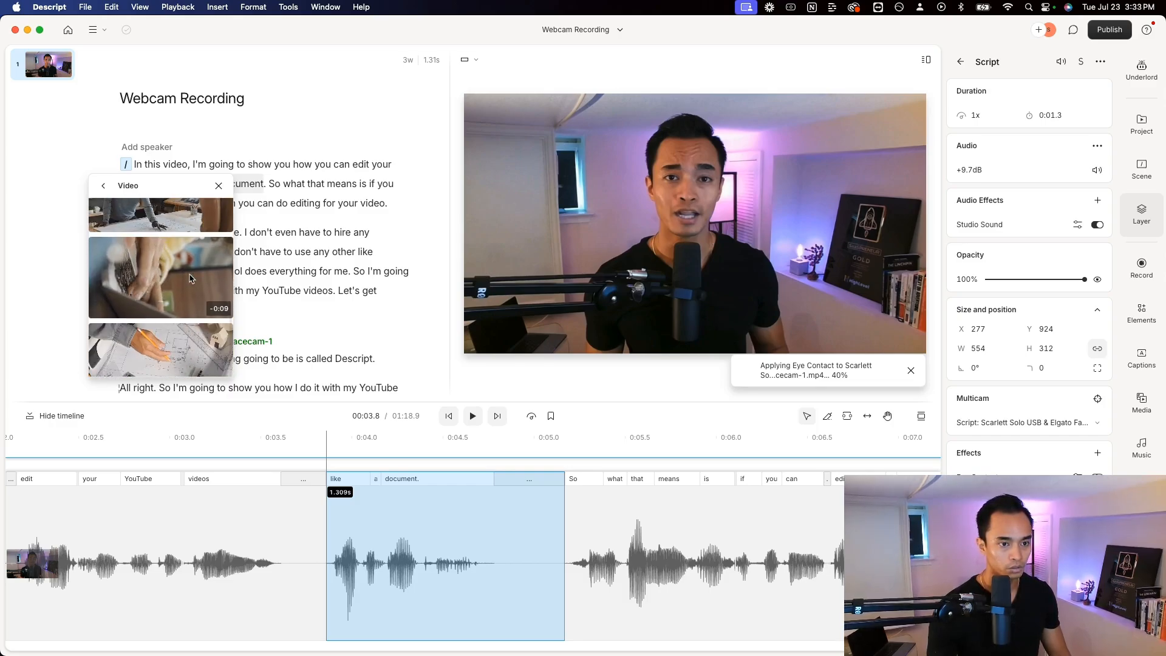
{"action": "scroll", "coordinate": [190, 280], "scroll_direction": "down", "scroll_amount": 2}
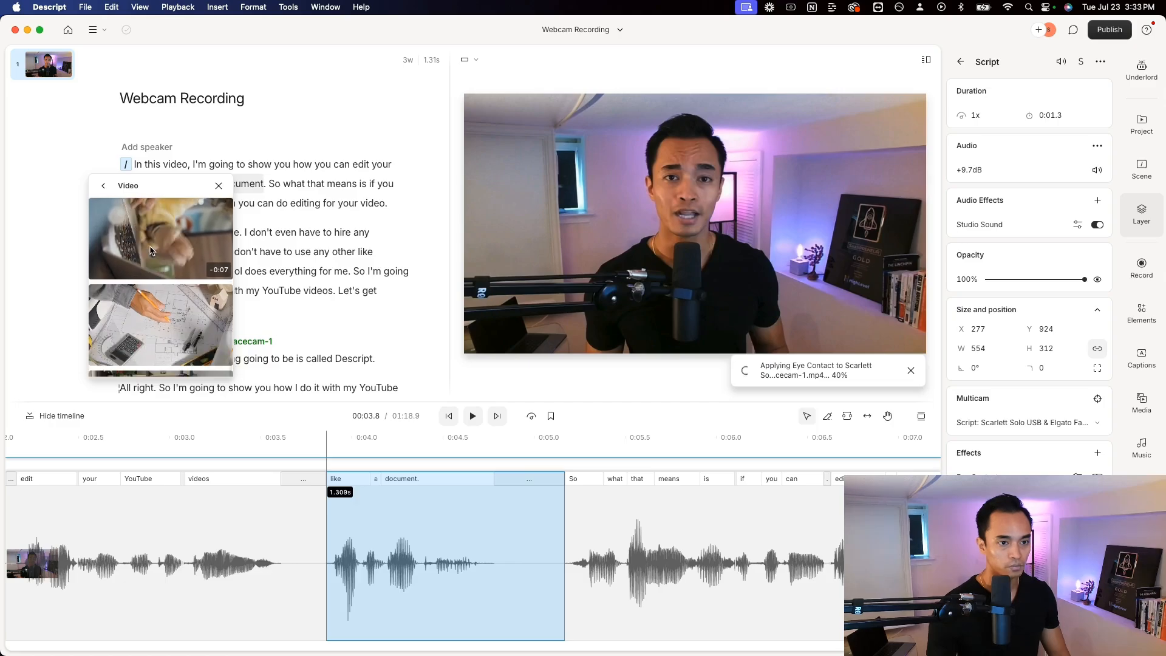
{"action": "scroll", "coordinate": [170, 261], "scroll_direction": "down", "scroll_amount": 5}
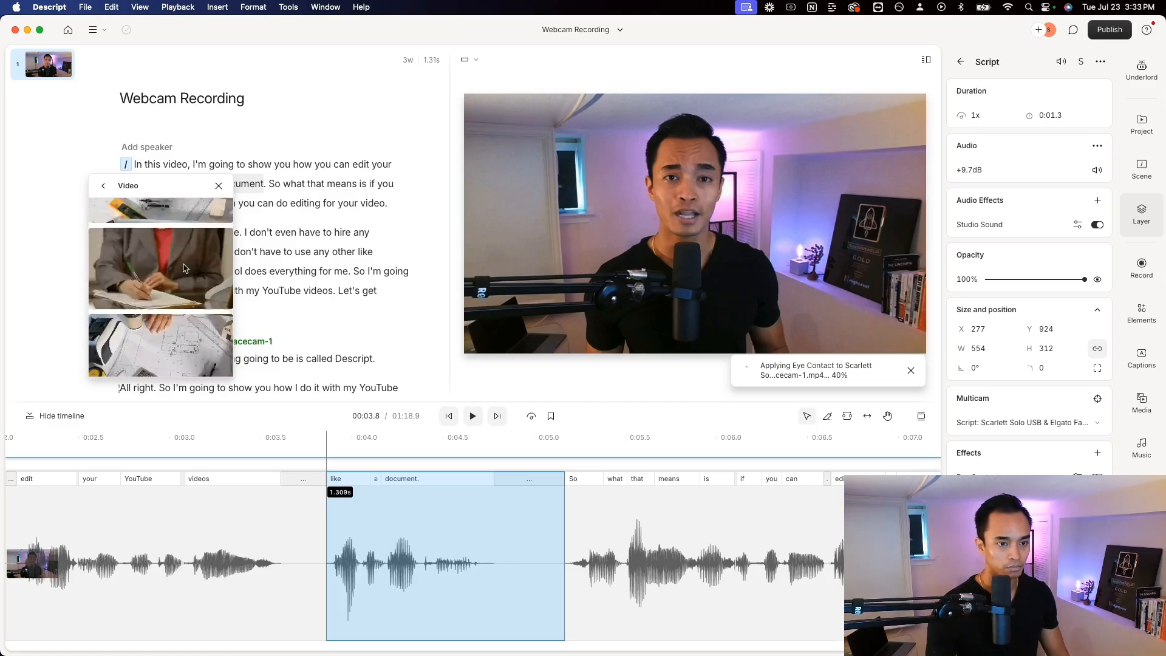
{"action": "scroll", "coordinate": [175, 274], "scroll_direction": "down", "scroll_amount": 5}
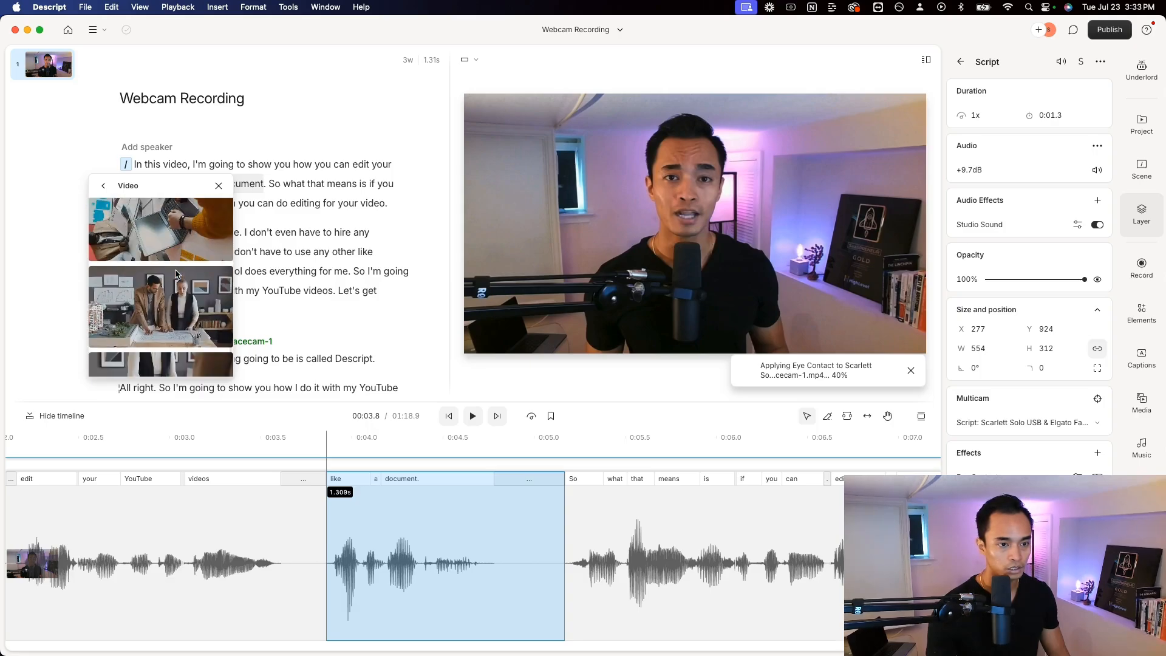
{"action": "scroll", "coordinate": [176, 274], "scroll_direction": "up", "scroll_amount": 10}
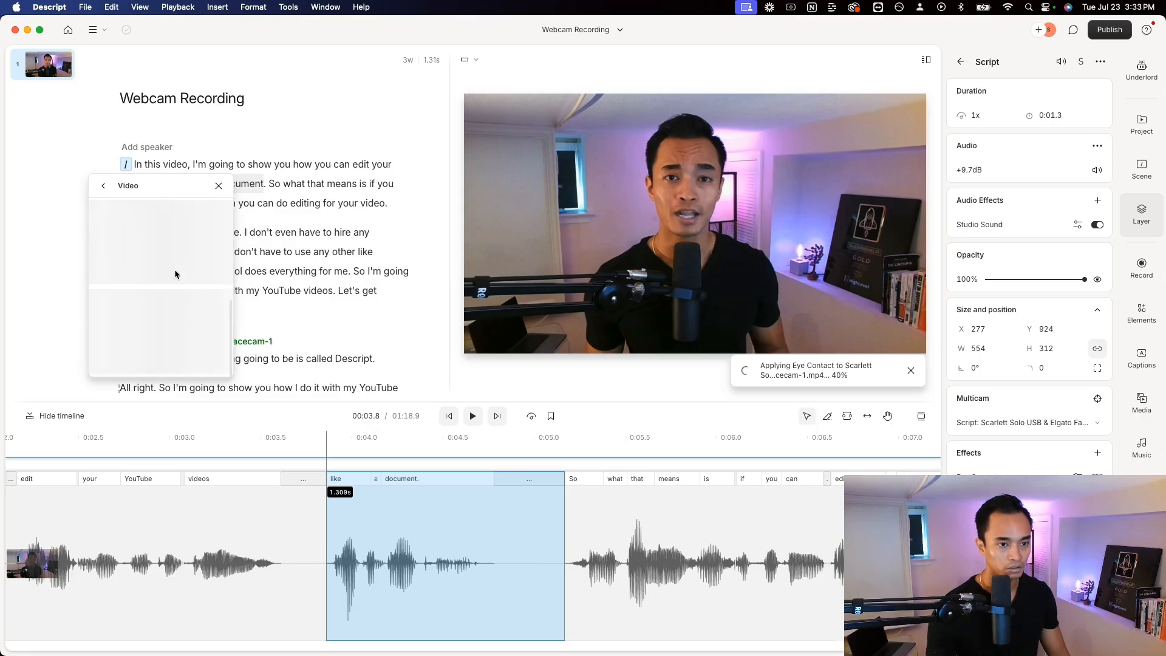
{"action": "scroll", "coordinate": [183, 243], "scroll_direction": "down", "scroll_amount": 3}
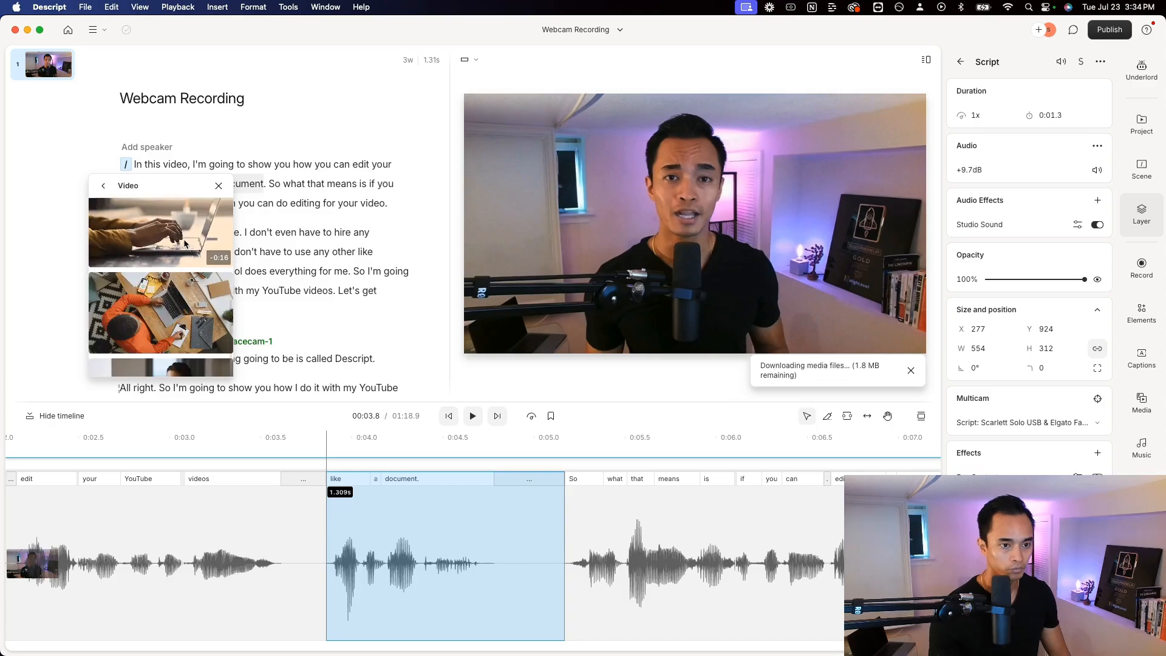
{"action": "scroll", "coordinate": [171, 239], "scroll_direction": "up", "scroll_amount": 1}
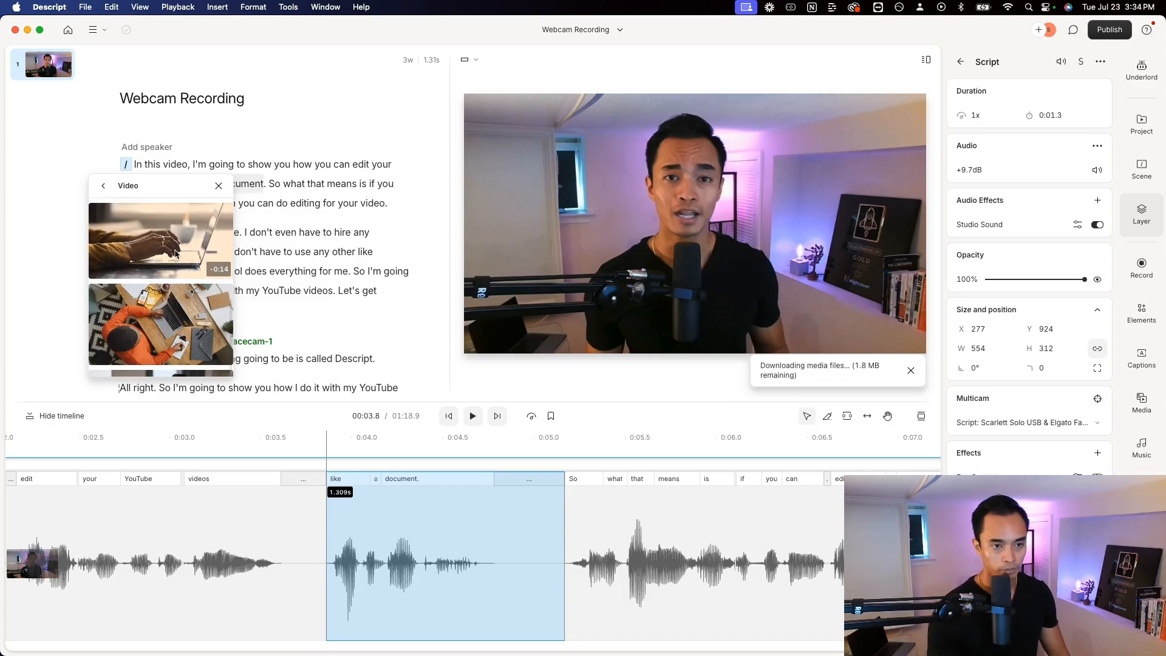
{"action": "left_click", "coordinate": [173, 249]}
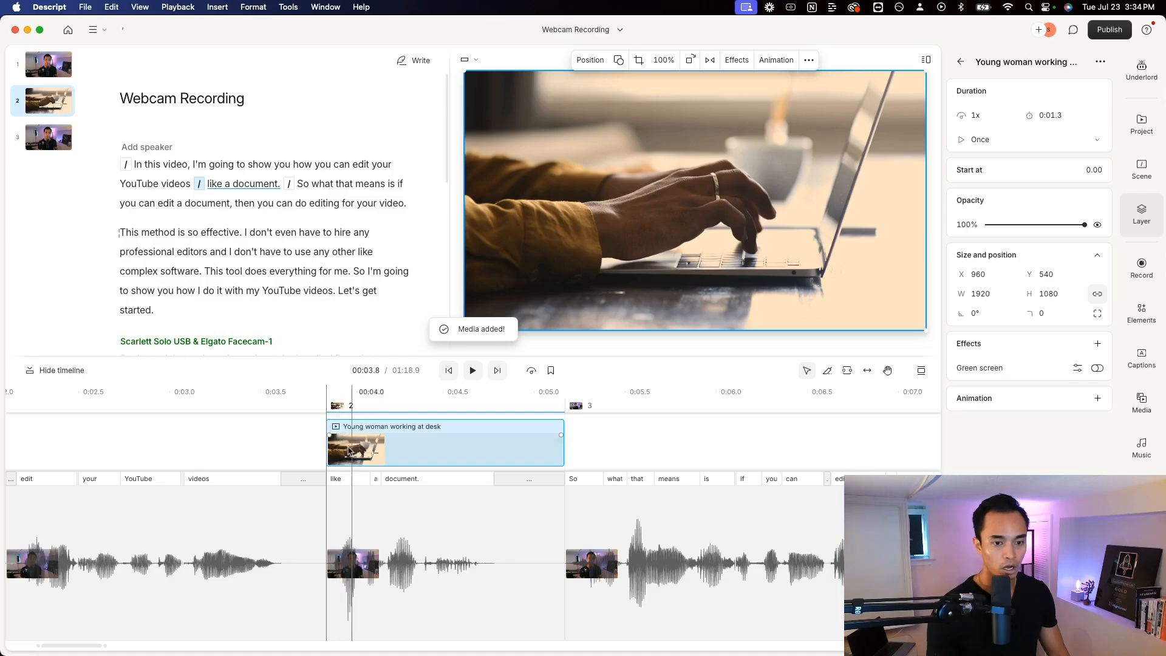
Try moving the scene boundary after "like a document." in the first paragraph, and undo the move
{"action": "left_click", "coordinate": [247, 183]}
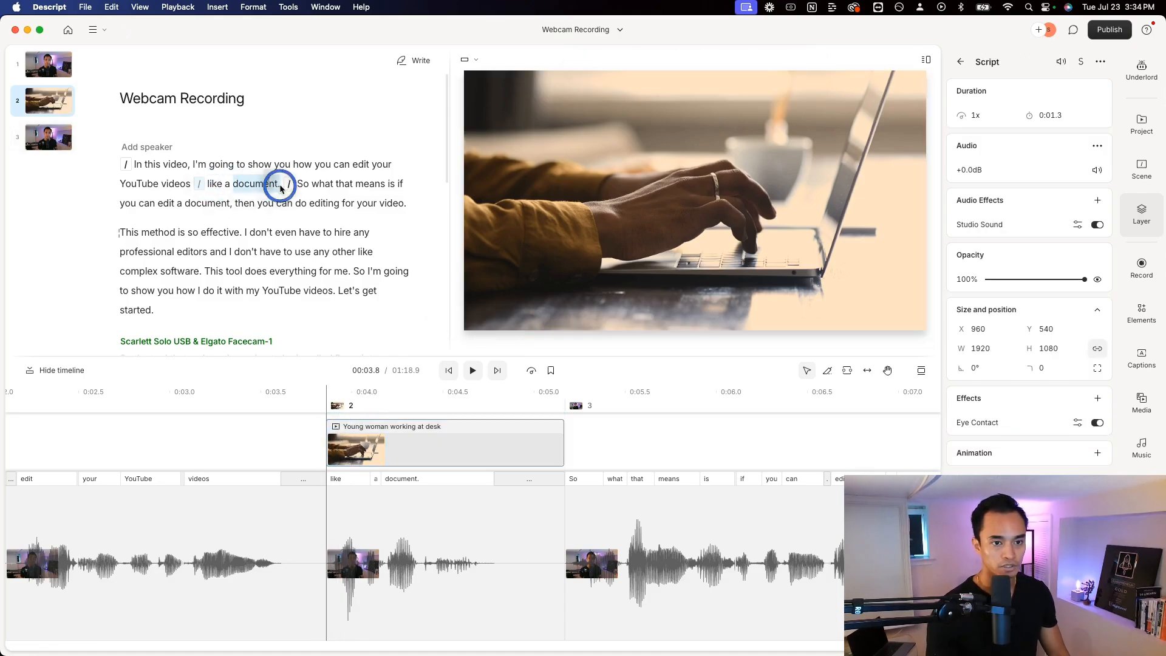
{"action": "left_click", "coordinate": [274, 203]}
{"action": "key", "text": "super+z"}
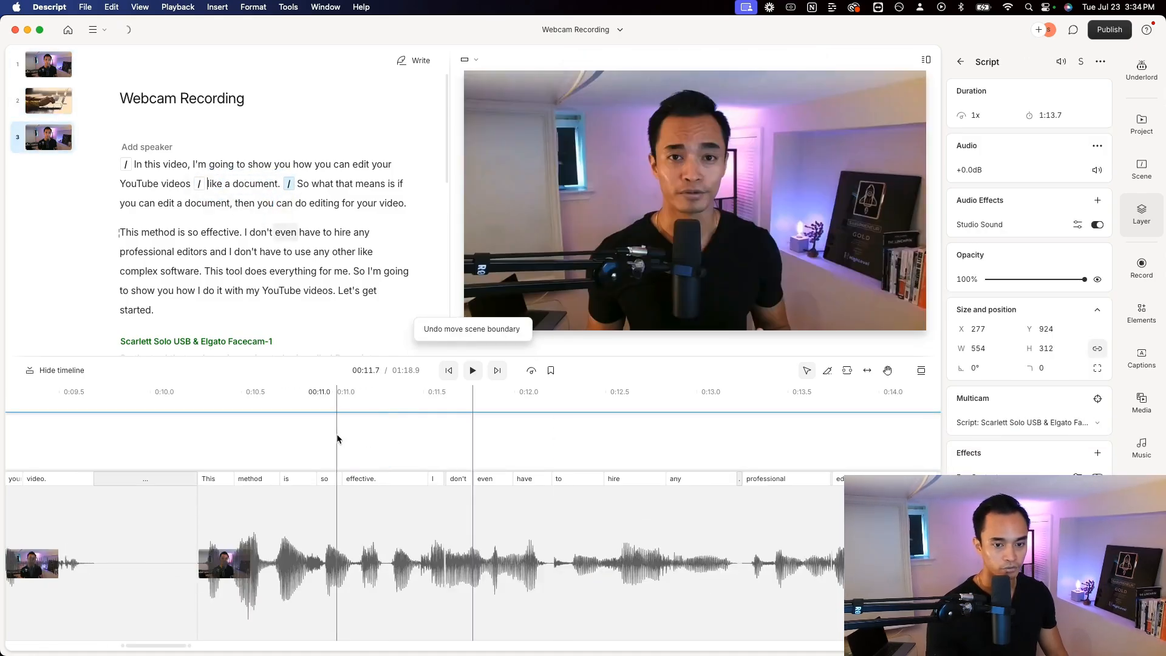
Play back the first paragraph around "like a document." to preview the laptop clip, and stop after it ends
{"action": "scroll", "coordinate": [261, 454], "scroll_direction": "left", "scroll_amount": 5}
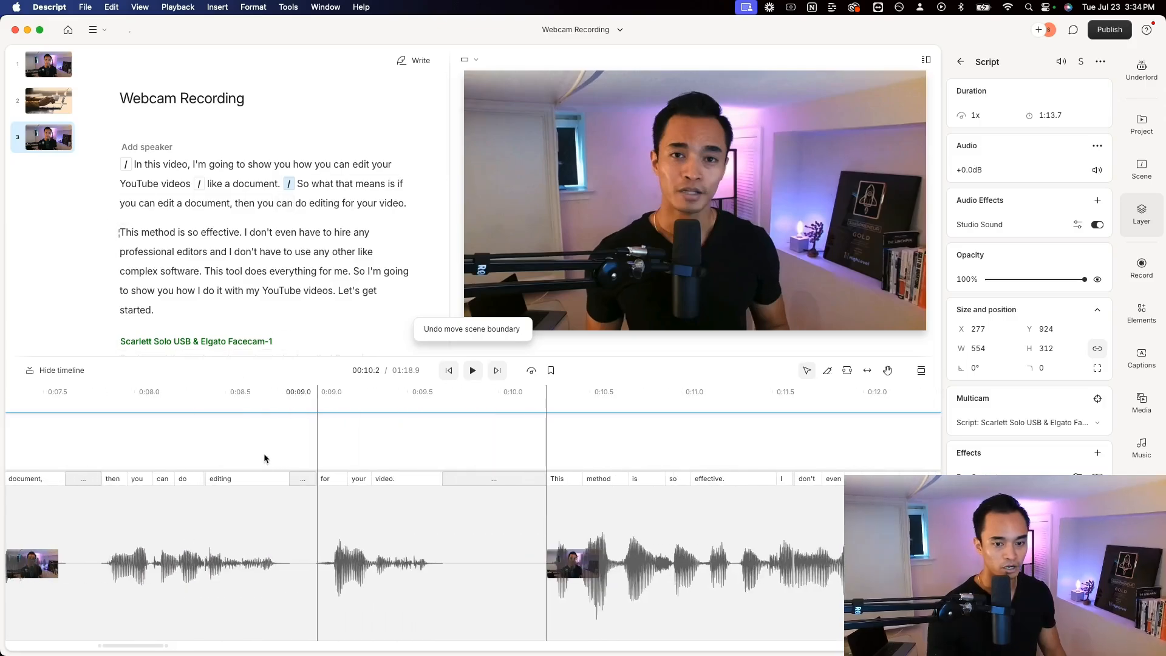
{"action": "left_click", "coordinate": [234, 183]}
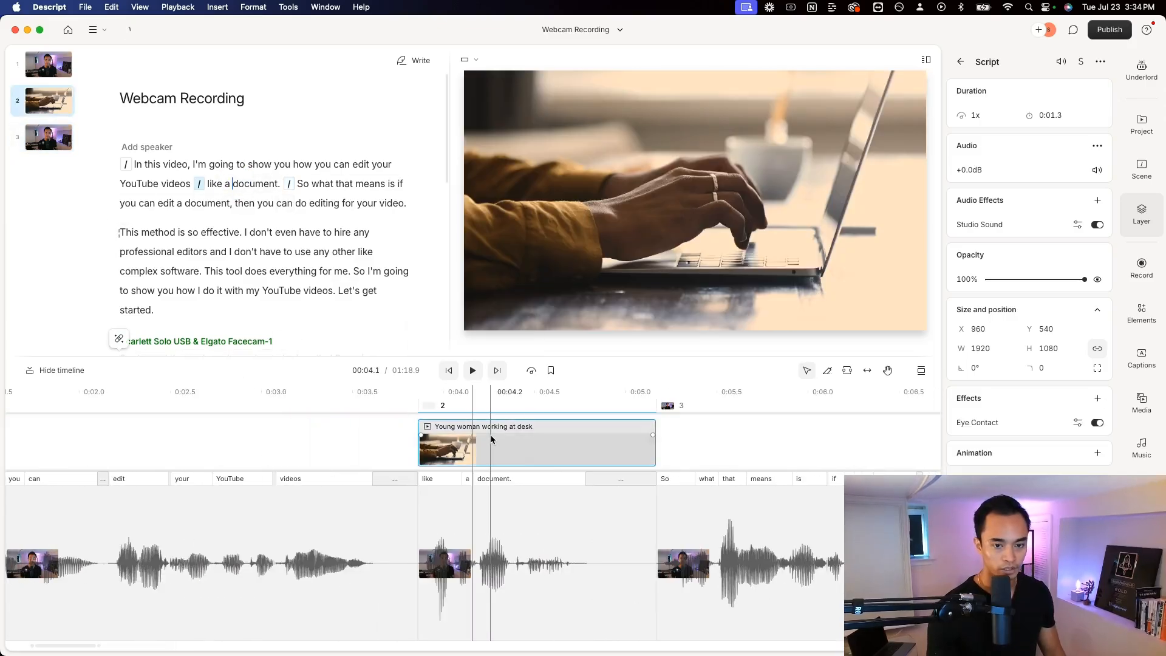
{"action": "left_click_drag", "start_coordinate": [384, 427], "coordinate": [194, 439]}
{"action": "key", "text": "space"}
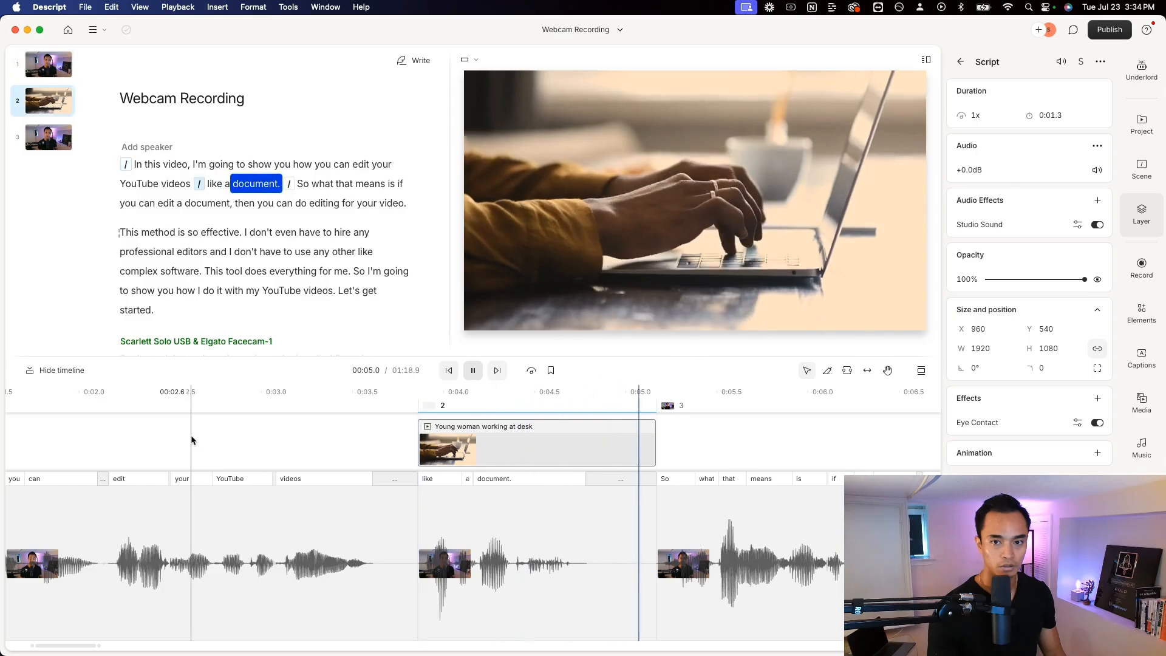
{"action": "left_click", "coordinate": [486, 156]}
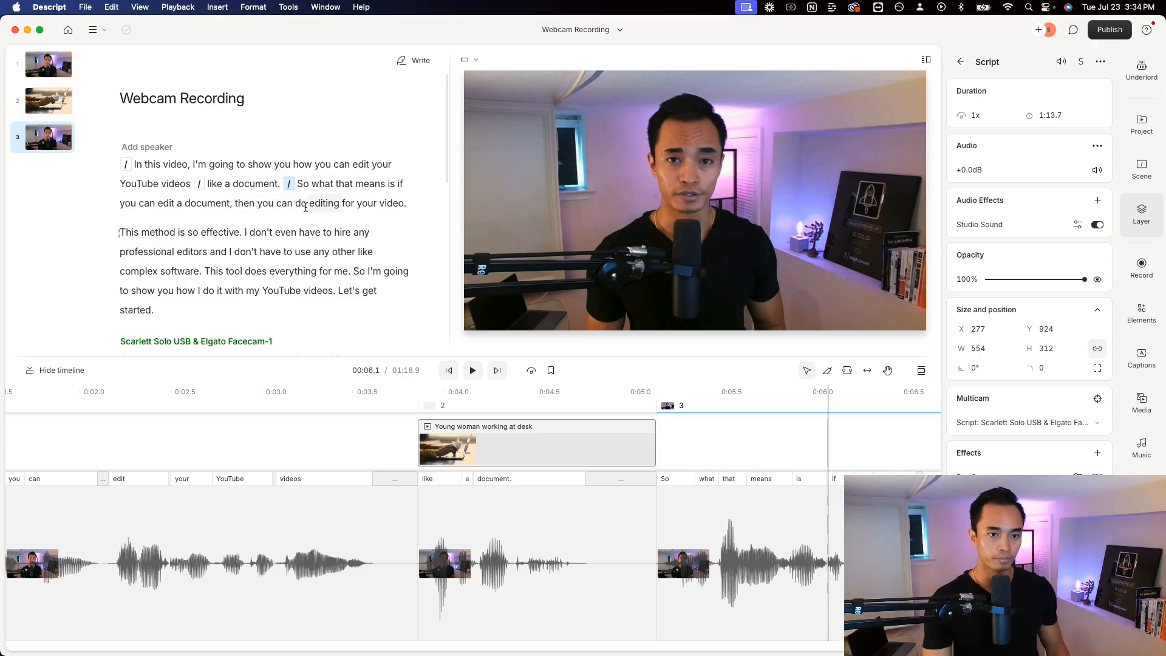
Add a captions layer over "if you can edit a document, then you can do editing for your video." in the first paragraph
{"action": "scroll", "coordinate": [314, 204], "scroll_direction": "down", "scroll_amount": 2}
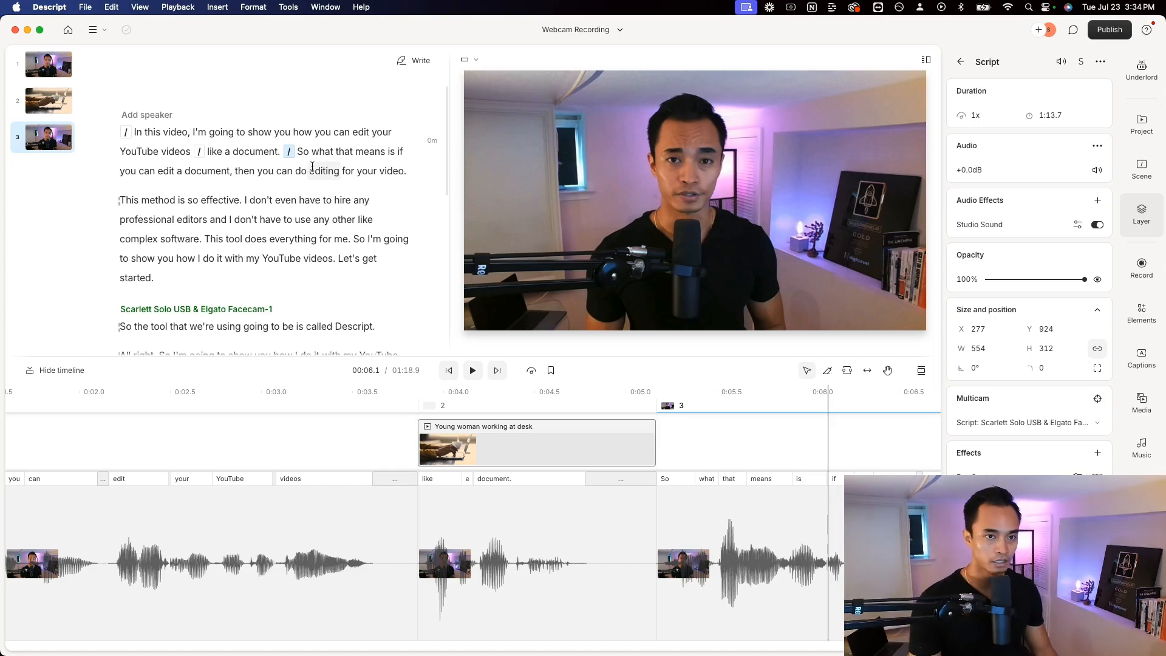
{"action": "scroll", "coordinate": [319, 174], "scroll_direction": "down", "scroll_amount": 1}
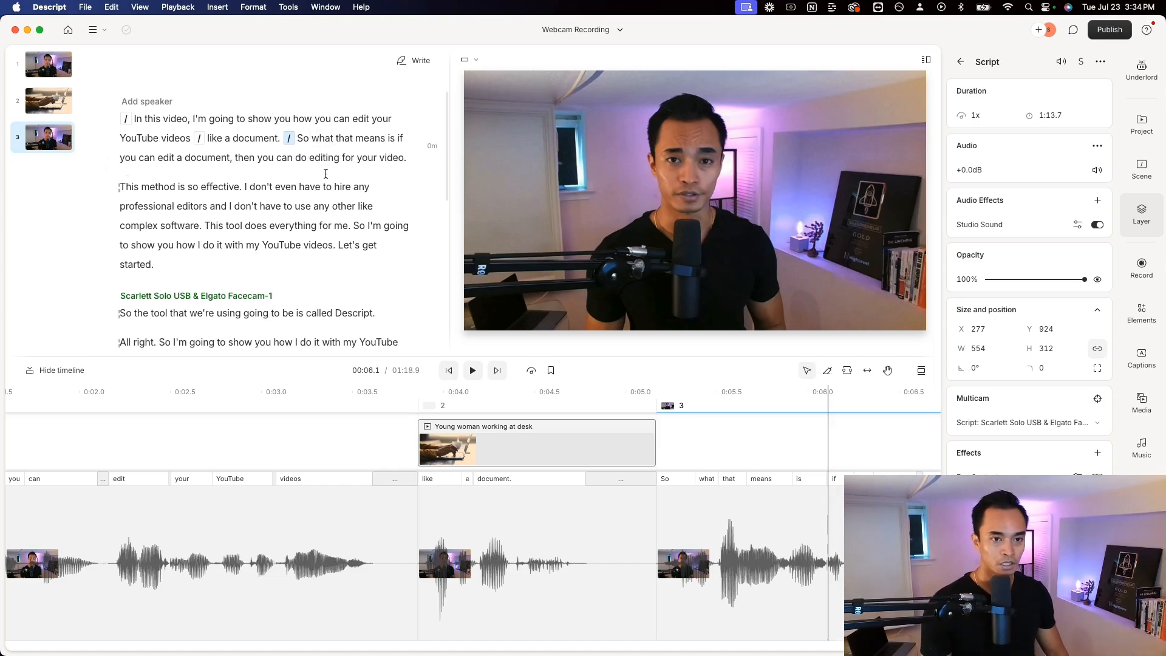
{"action": "scroll", "coordinate": [313, 205], "scroll_direction": "up", "scroll_amount": 1}
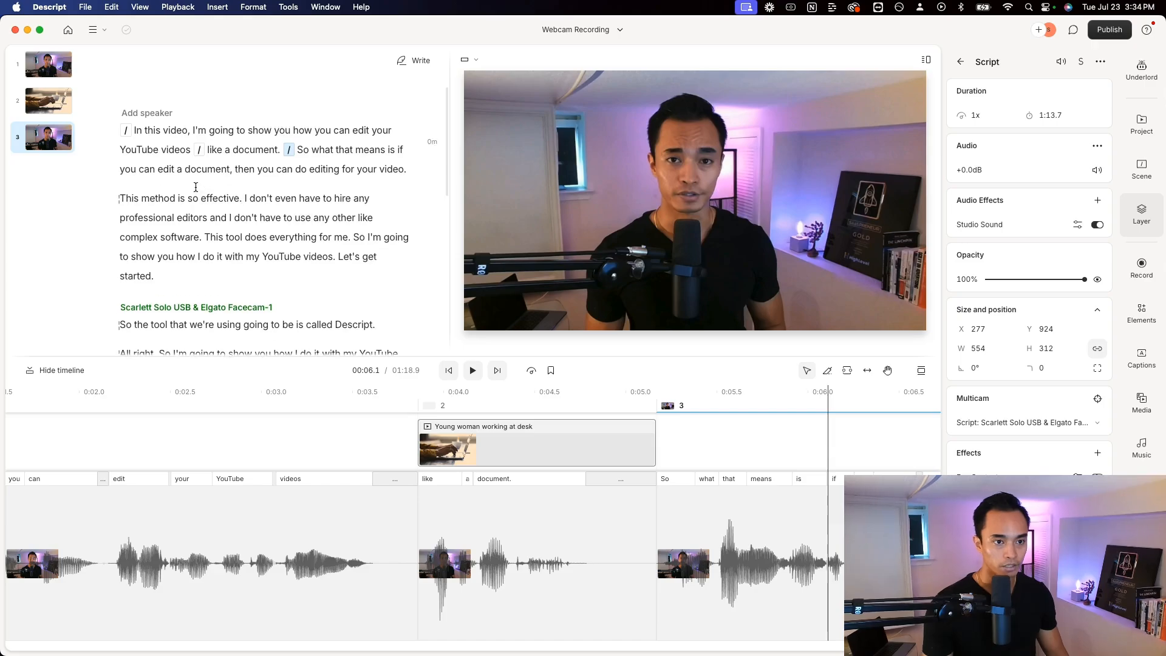
{"action": "left_click_drag", "start_coordinate": [399, 148], "coordinate": [401, 176]}
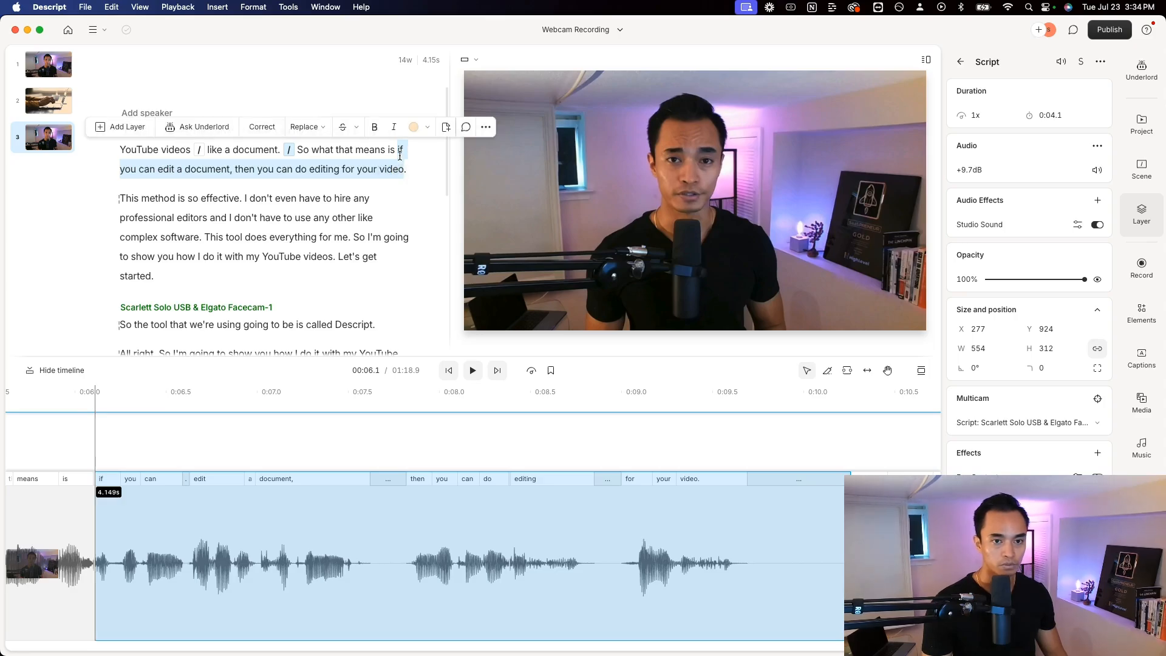
{"action": "left_click", "coordinate": [135, 129]}
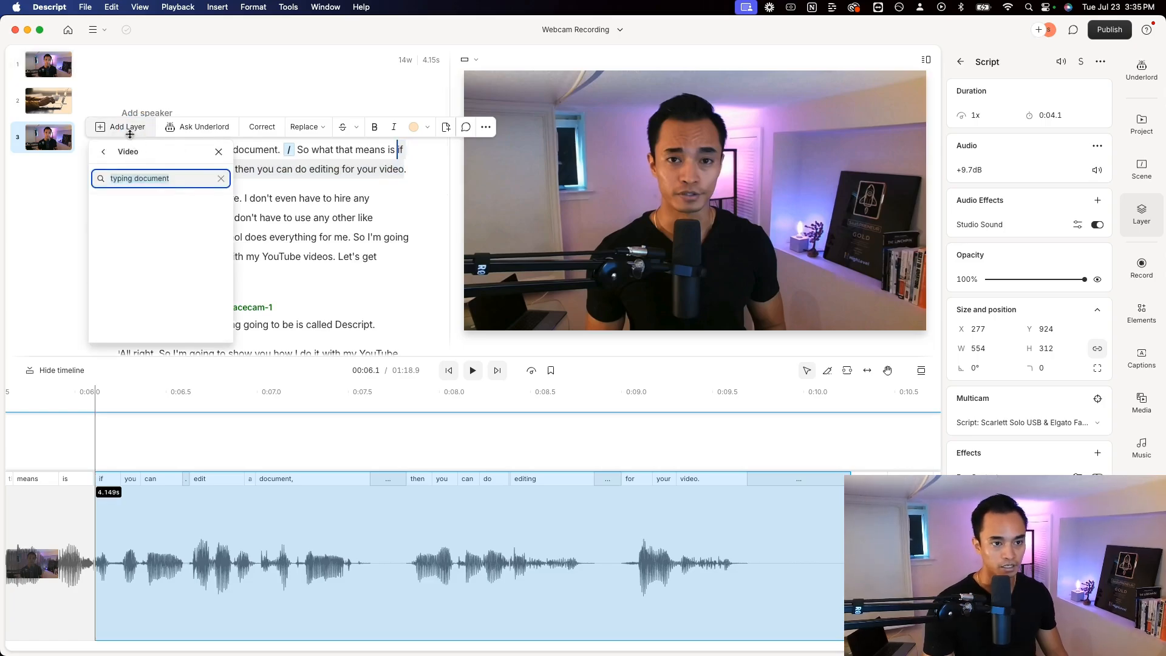
{"action": "left_click", "coordinate": [105, 155]}
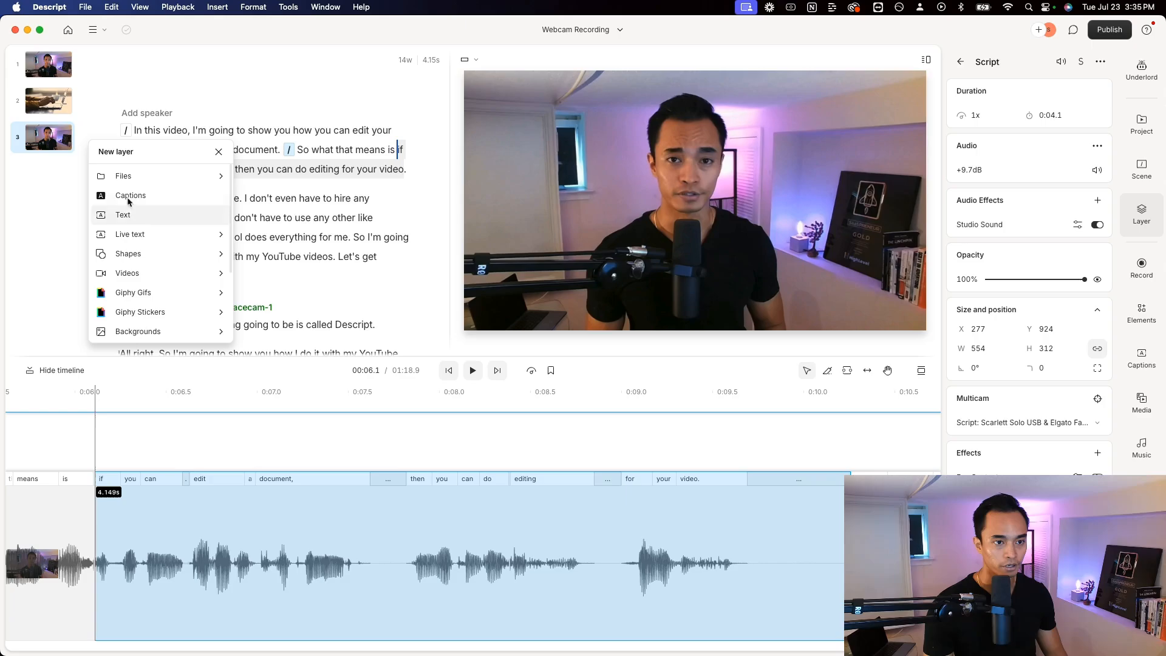
{"action": "left_click", "coordinate": [128, 196]}
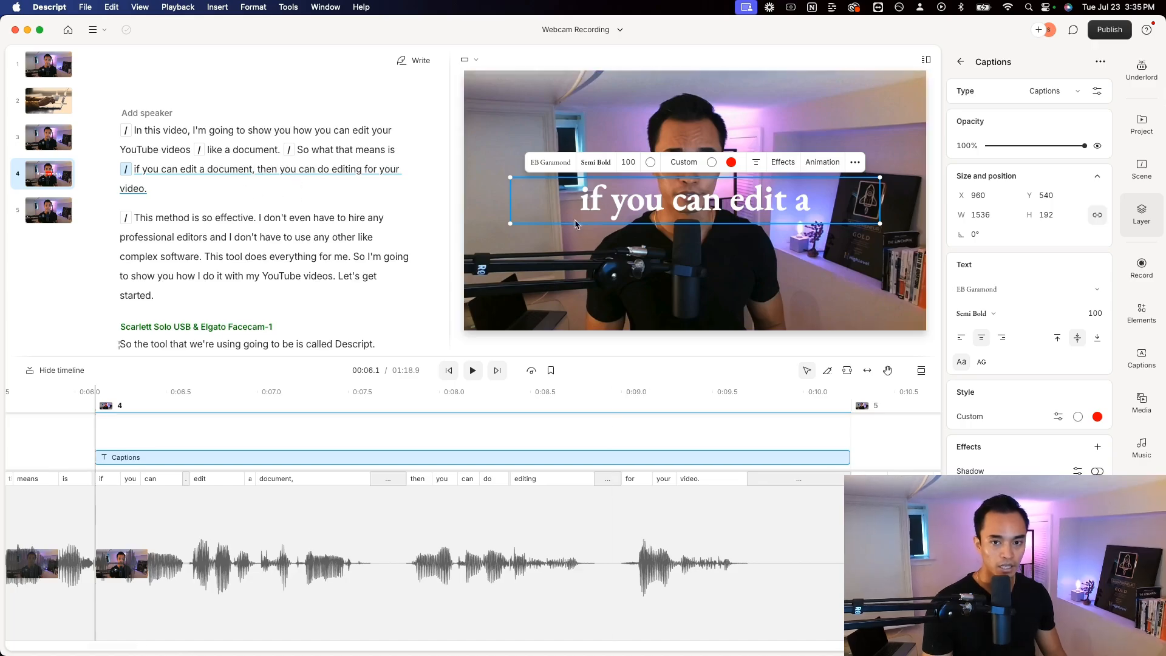
Play the captioned sentence from about 5.9 s and inspect the captions and the webcam video in the preview
{"action": "left_click", "coordinate": [73, 447]}
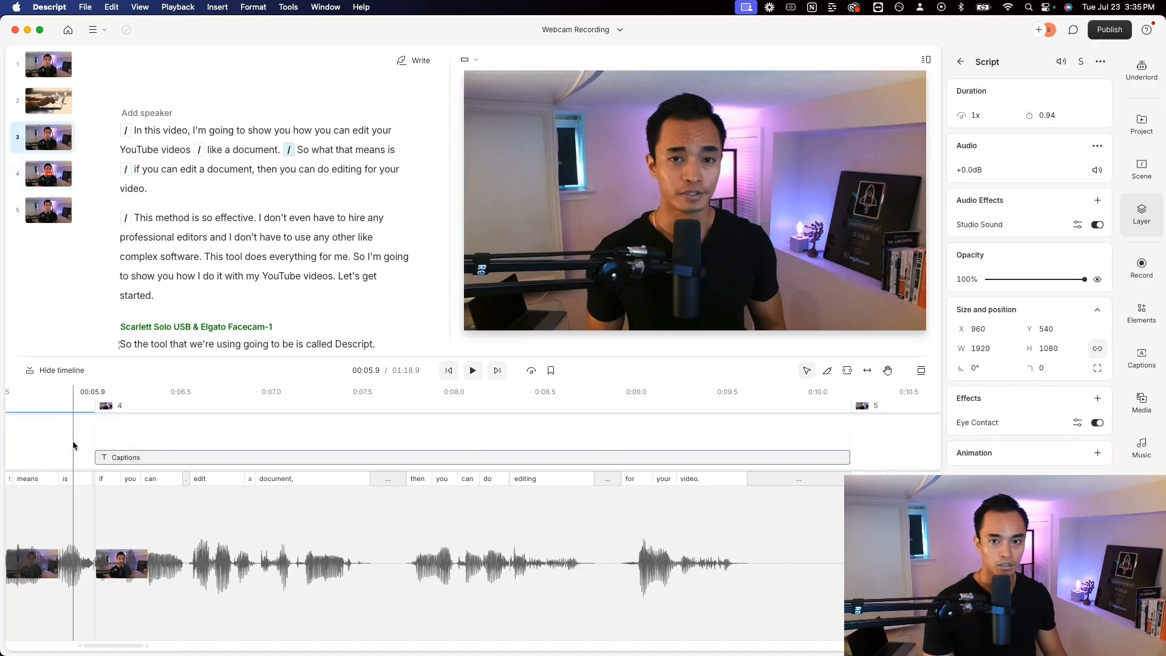
{"action": "key", "text": "space"}
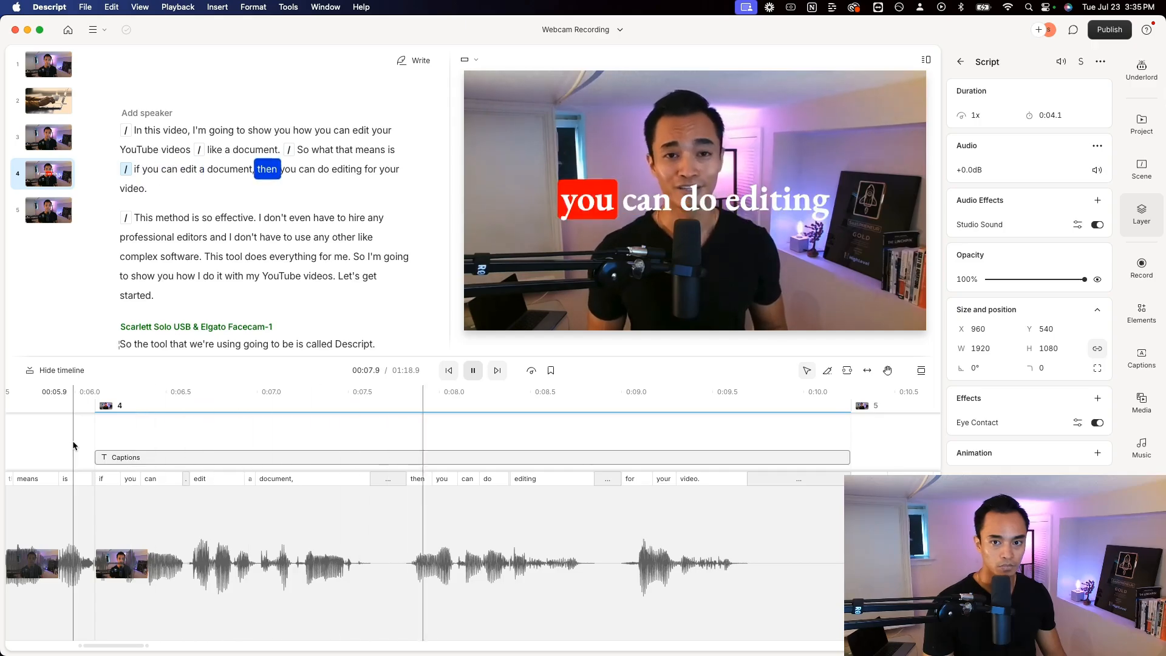
{"action": "key", "text": "space"}
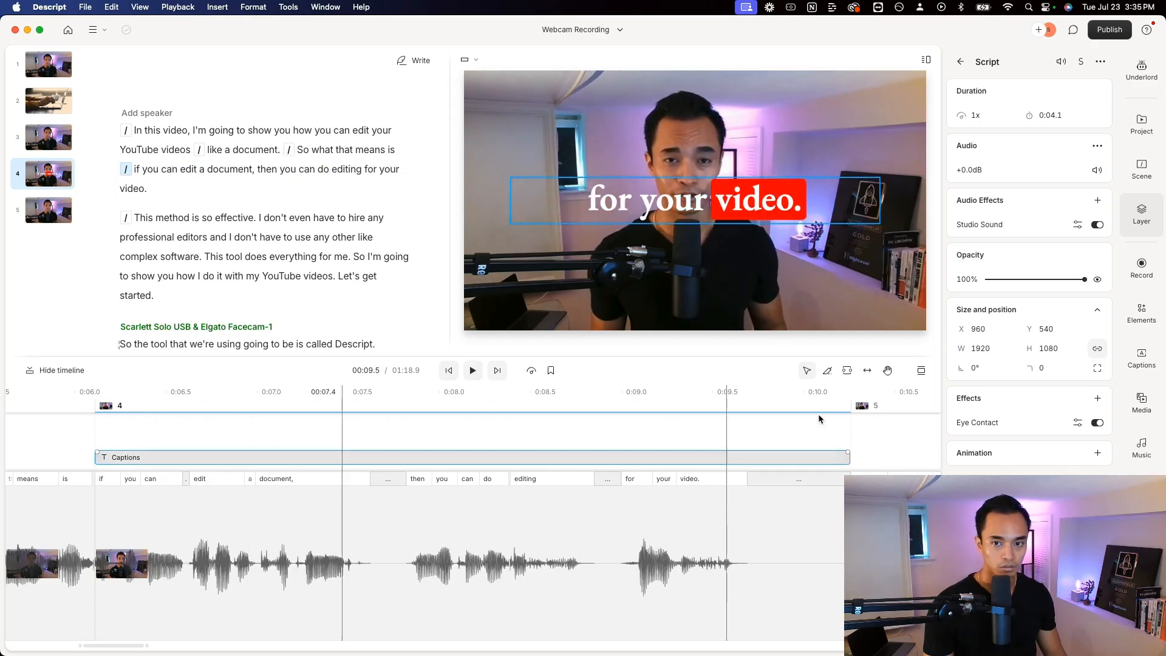
{"action": "left_click", "coordinate": [644, 184]}
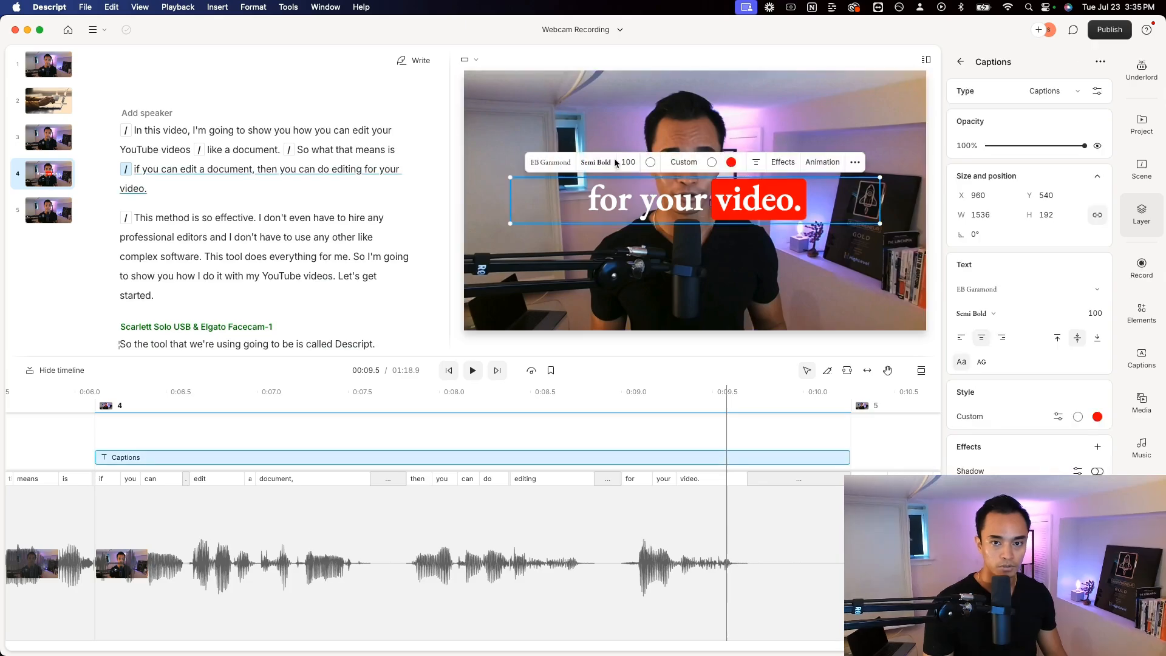
{"action": "left_click", "coordinate": [693, 142]}
Delete the period after "video" in the captioned sentence and place the playhead near the start of that sentence
{"action": "left_click", "coordinate": [193, 191]}
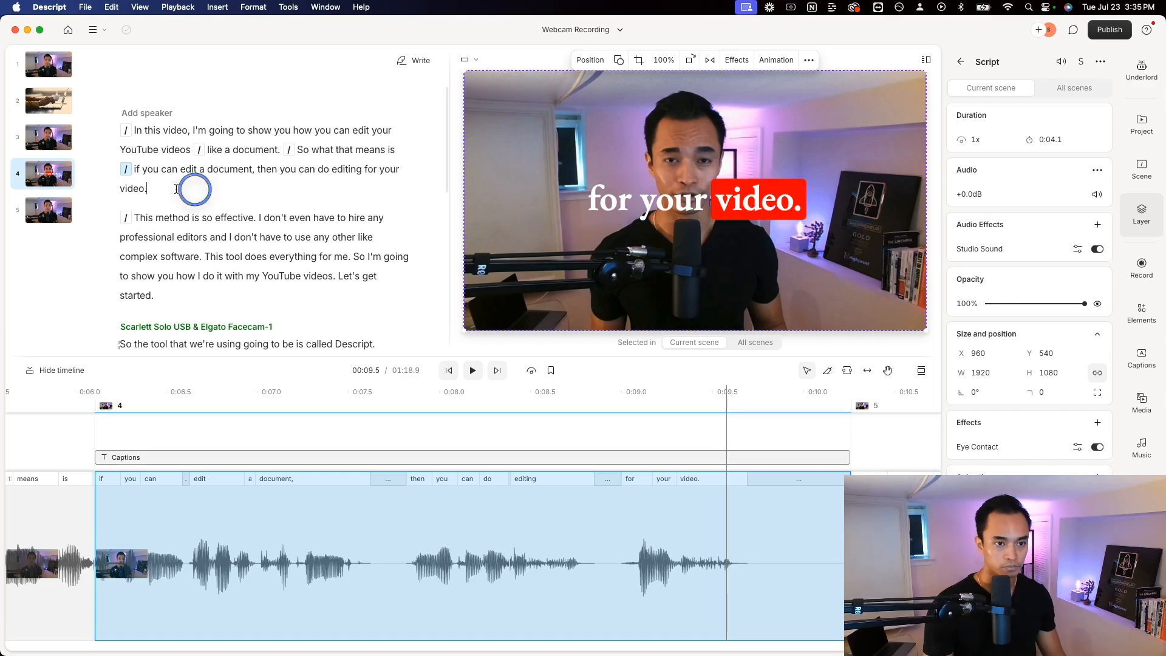
{"action": "key", "text": "BackSpace"}
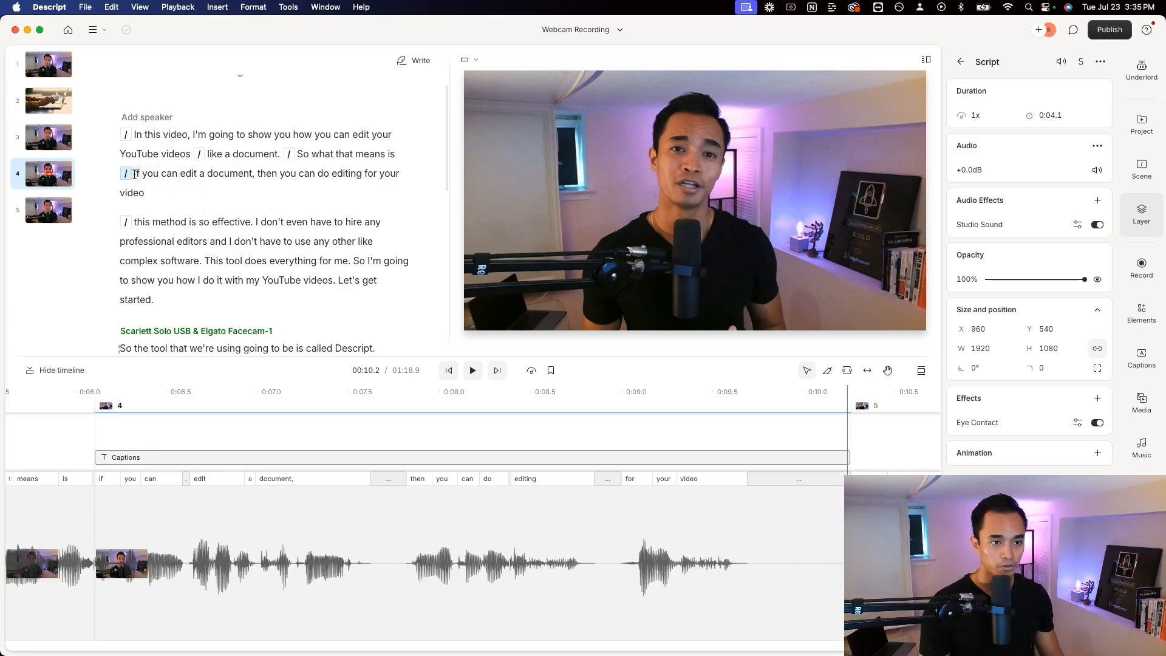
{"action": "left_click", "coordinate": [157, 180]}
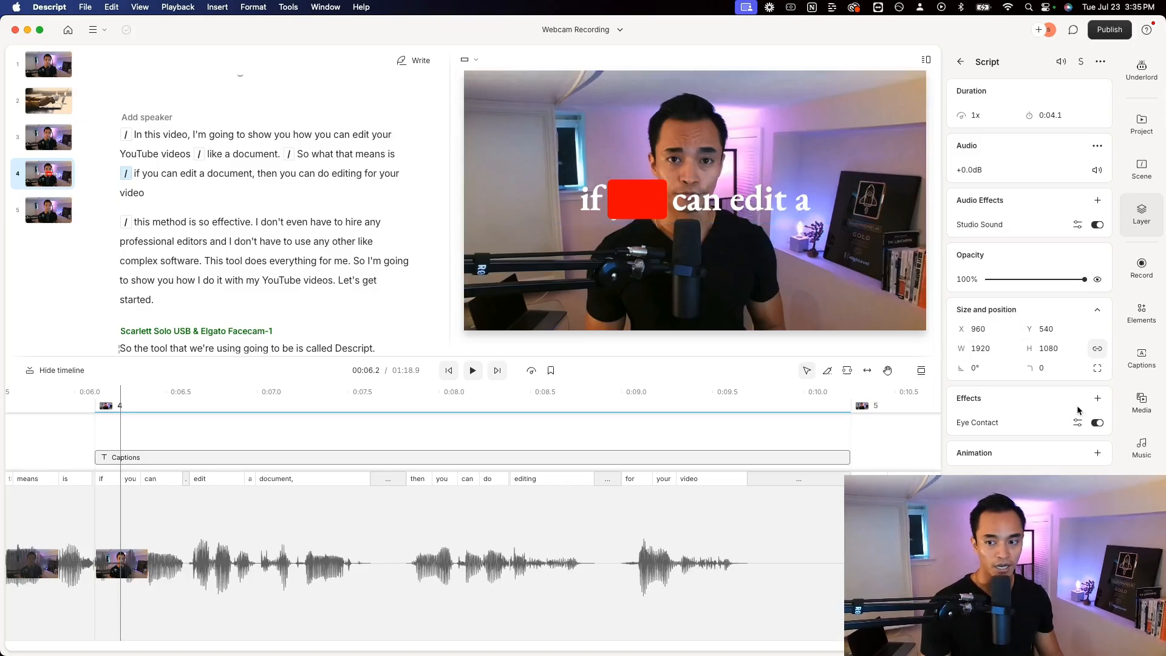
Add the stock video "Black And White Grunge High Tech Overlay Looping Animated Motion Background" to scene 4 and bring it forward above the webcam video
{"action": "left_click", "coordinate": [1142, 404]}
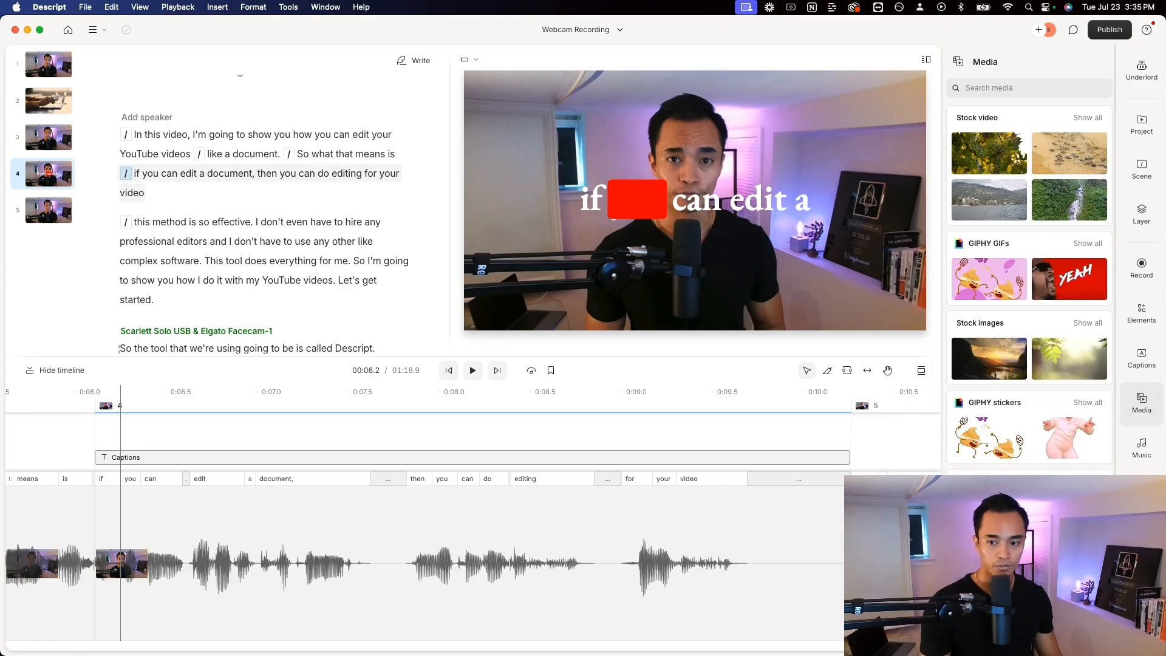
{"action": "left_click_drag", "start_coordinate": [989, 513], "coordinate": [97, 445]}
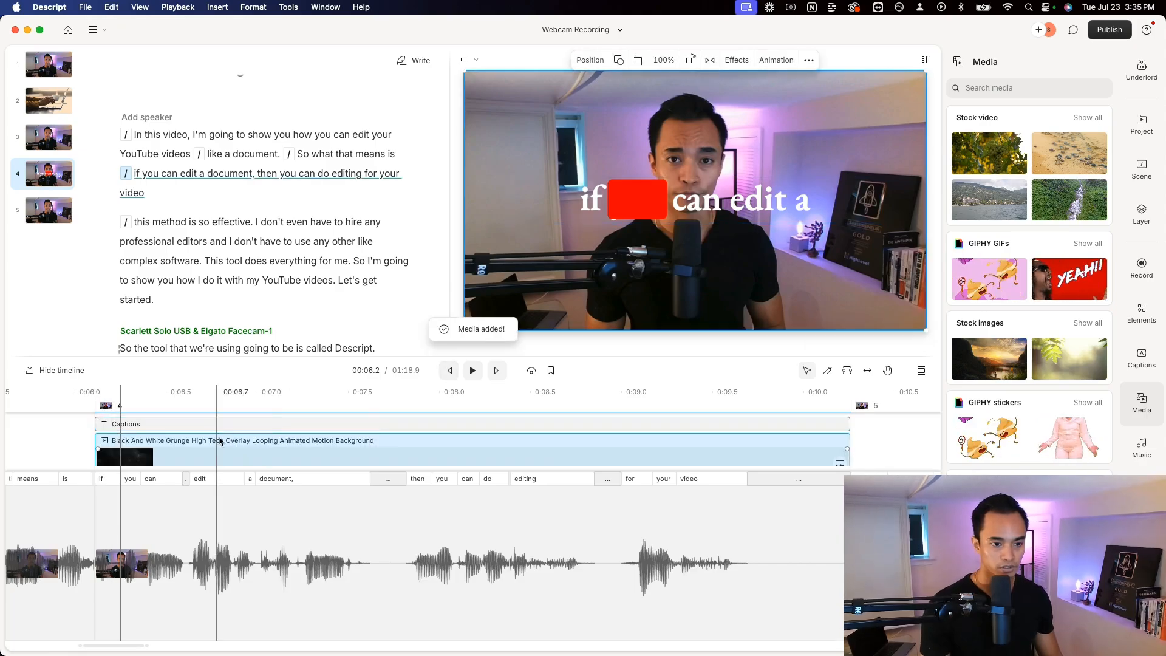
{"action": "left_click", "coordinate": [204, 449]}
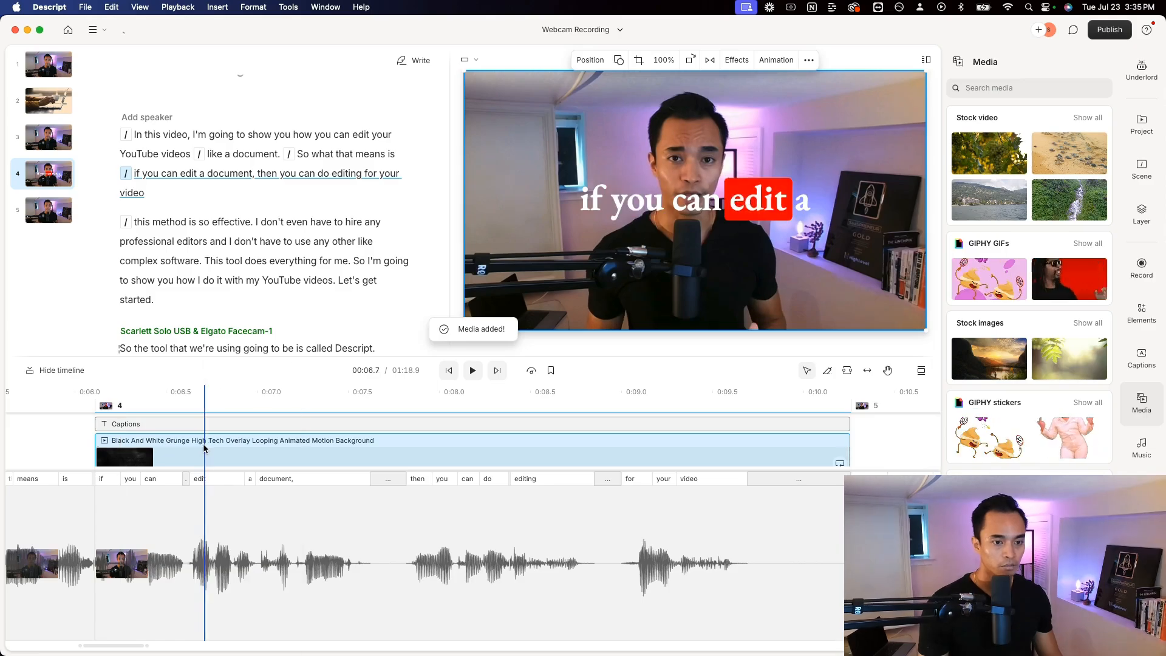
{"action": "right_click", "coordinate": [204, 449]}
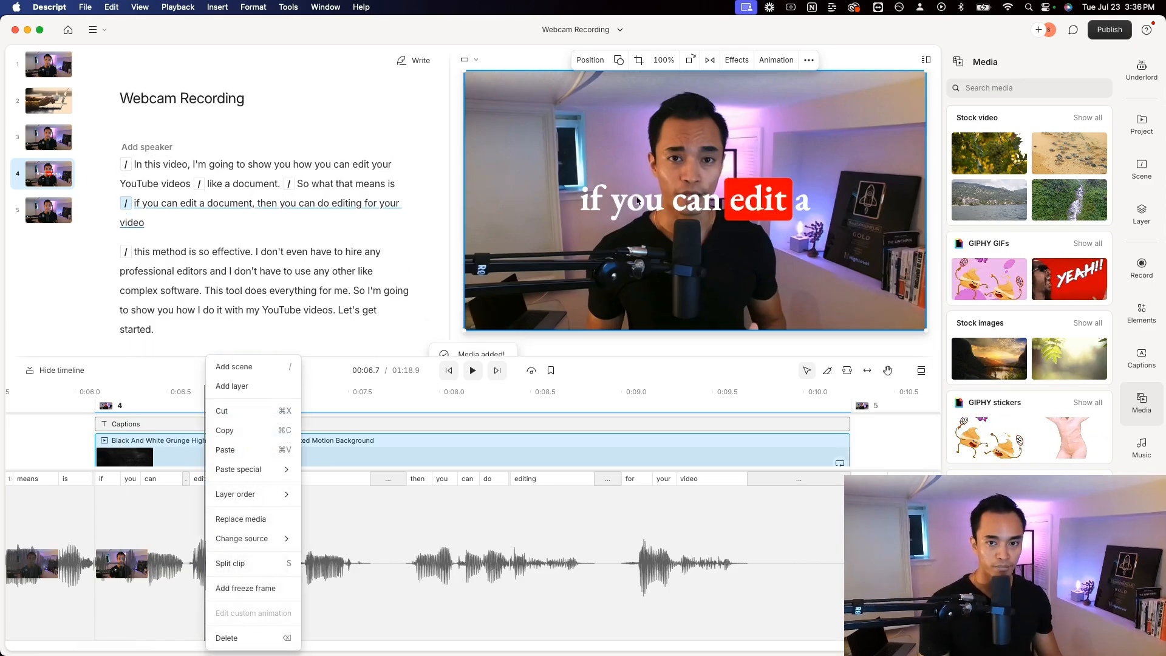
{"action": "mouse_move", "coordinate": [237, 502]}
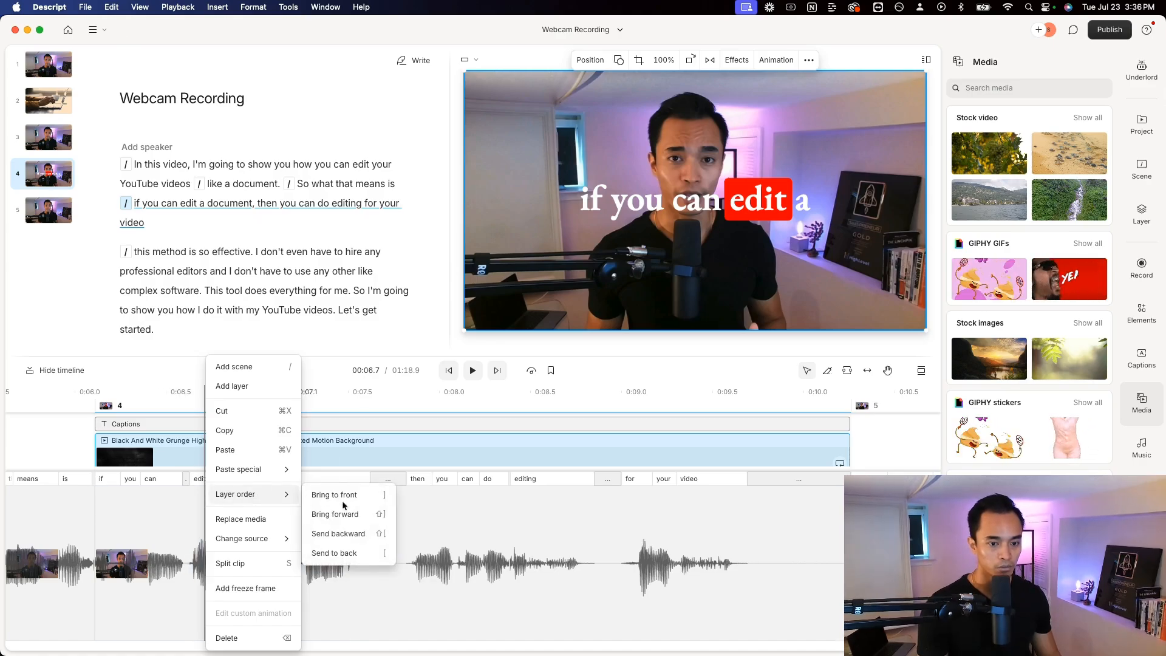
{"action": "left_click", "coordinate": [344, 520]}
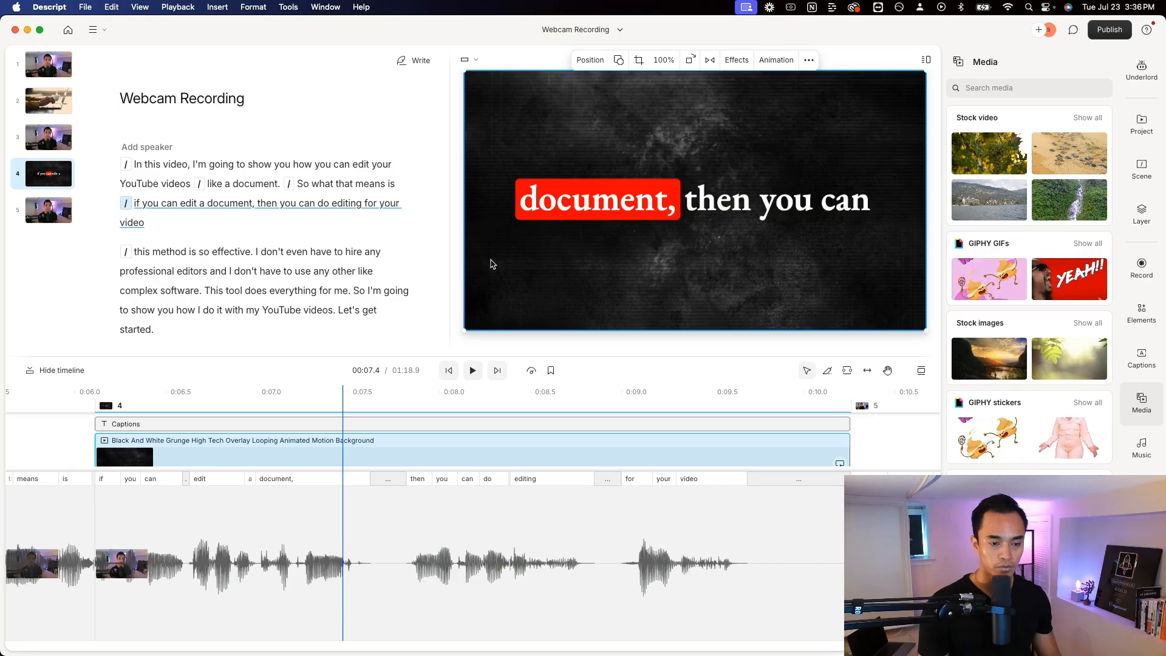
Play the captioned sentence from about 6.0 s to preview the captions over the grunge background, and stop after it ends
{"action": "left_click", "coordinate": [85, 427]}
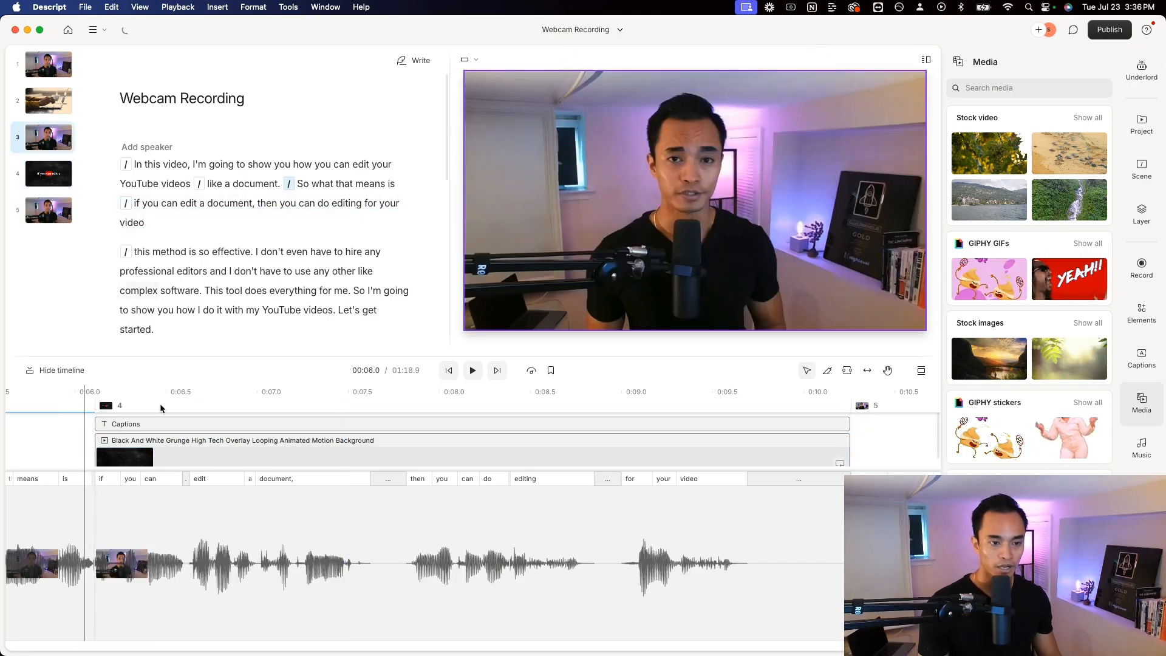
{"action": "key", "text": "space"}
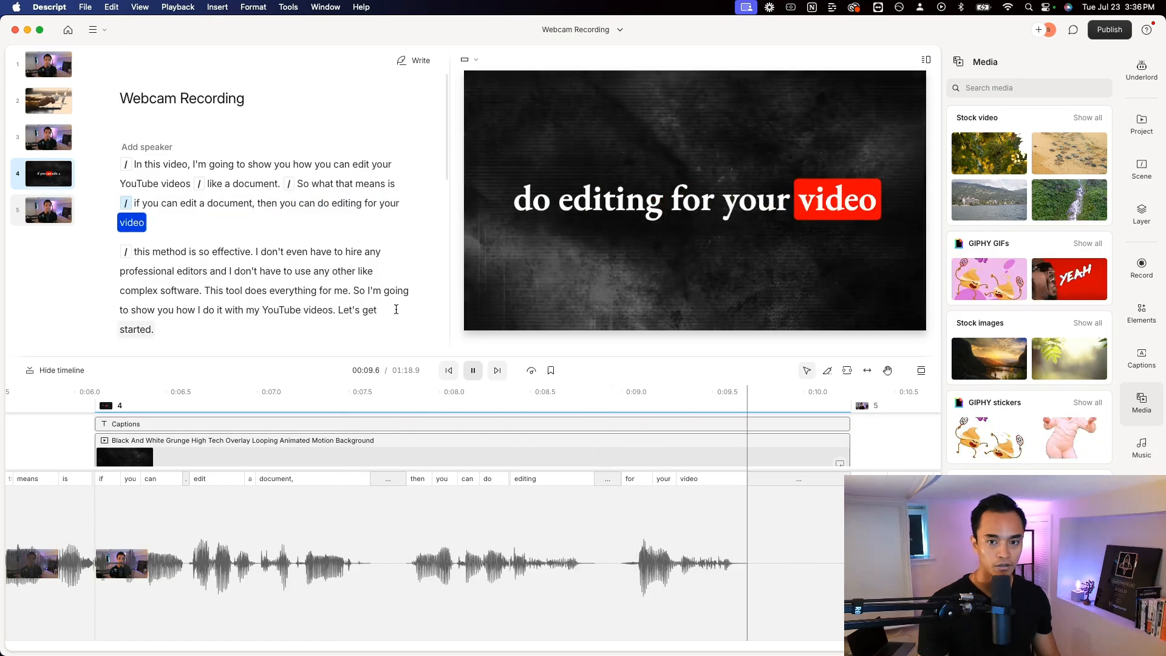
{"action": "key", "text": "space"}
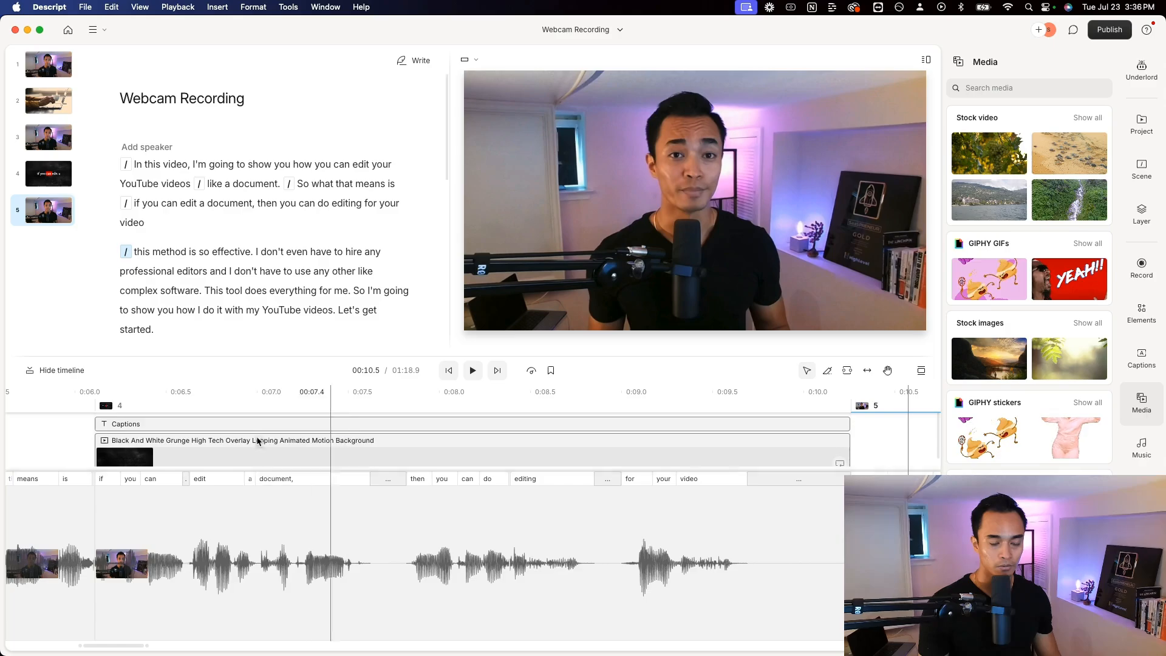
Enlarge the timeline's layer area and check scenes 1 to 4 at several points, from about 3.6 s through the captioned scene
{"action": "scroll", "coordinate": [273, 452], "scroll_direction": "left", "scroll_amount": 1}
{"action": "left_click_drag", "start_coordinate": [289, 470], "coordinate": [297, 531]}
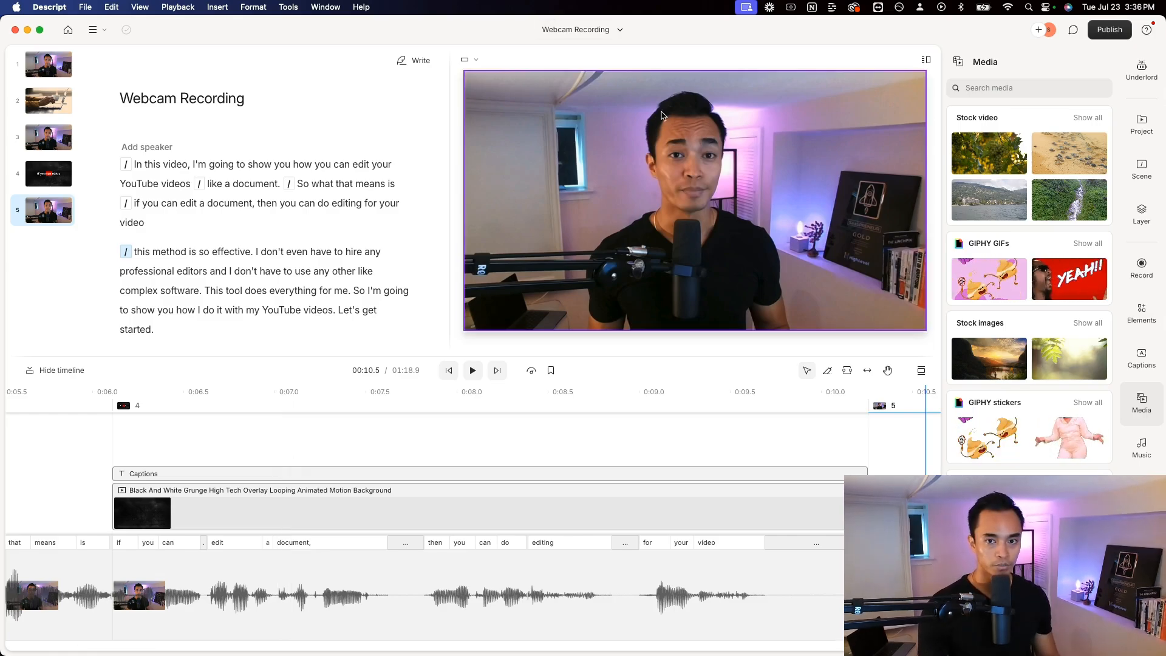
{"action": "scroll", "coordinate": [59, 430], "scroll_direction": "left", "scroll_amount": 10}
{"action": "scroll", "coordinate": [121, 446], "scroll_direction": "left", "scroll_amount": 4}
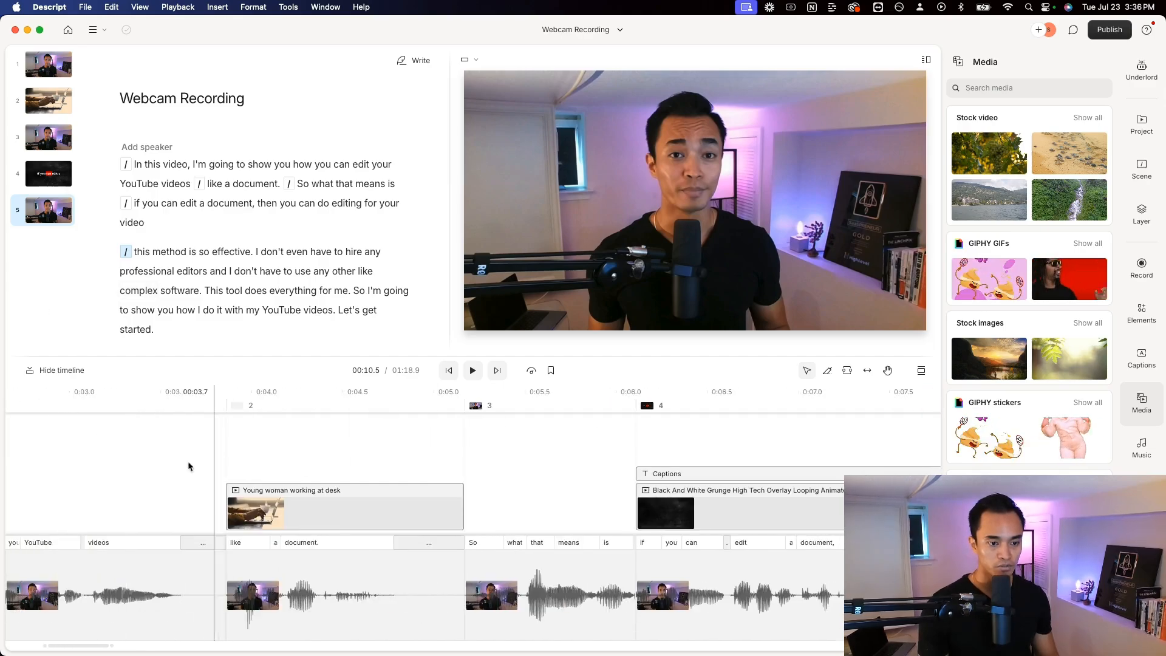
{"action": "left_click", "coordinate": [187, 462]}
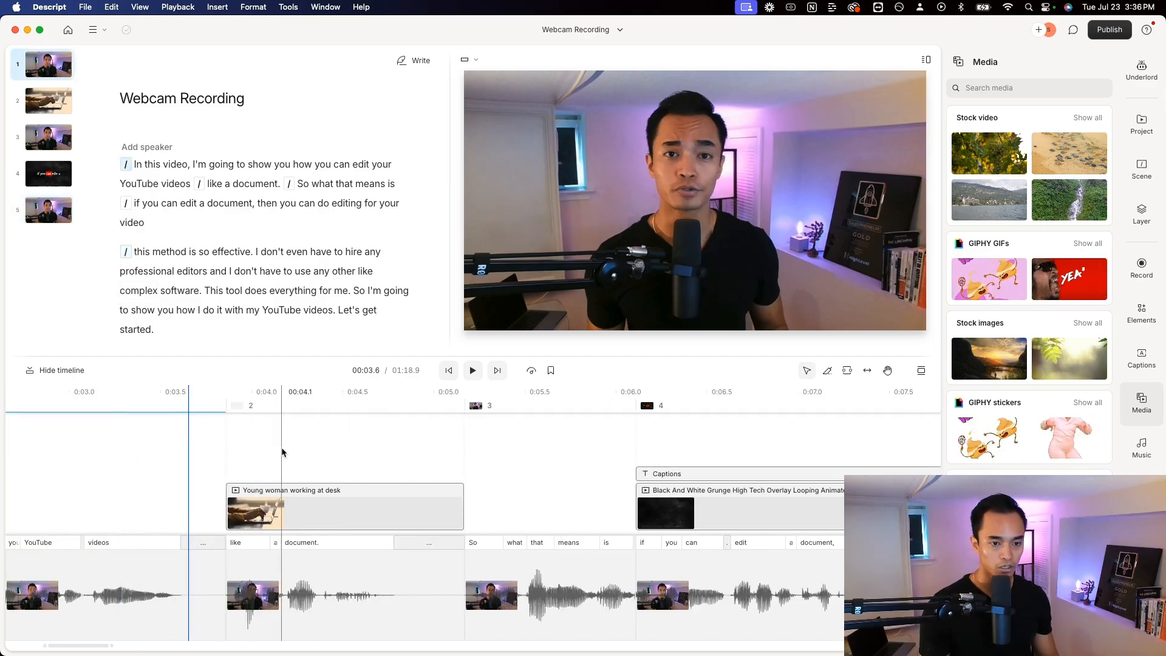
{"action": "left_click", "coordinate": [280, 454]}
{"action": "key", "text": "space"}
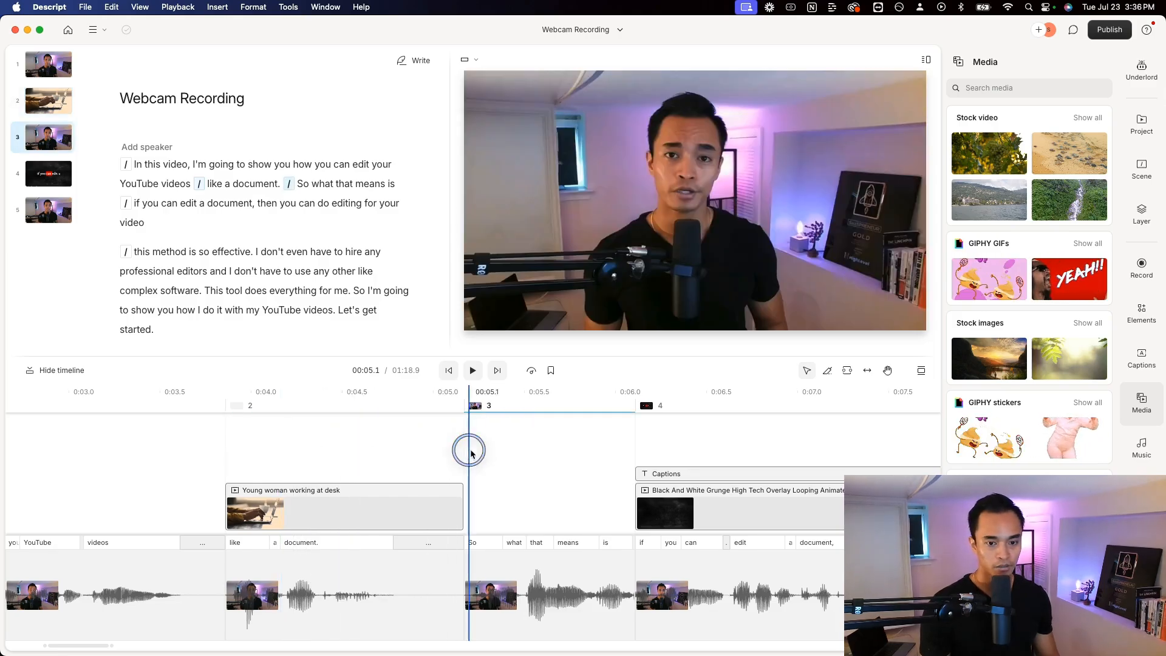
{"action": "left_click", "coordinate": [320, 453]}
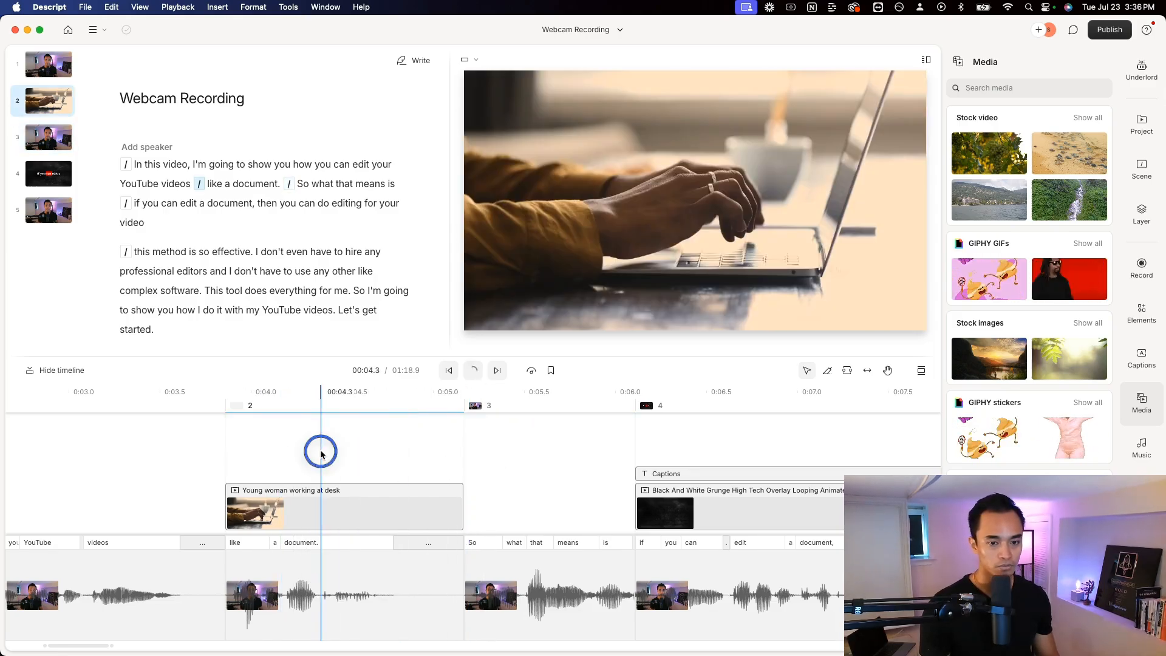
{"action": "left_click", "coordinate": [675, 454]}
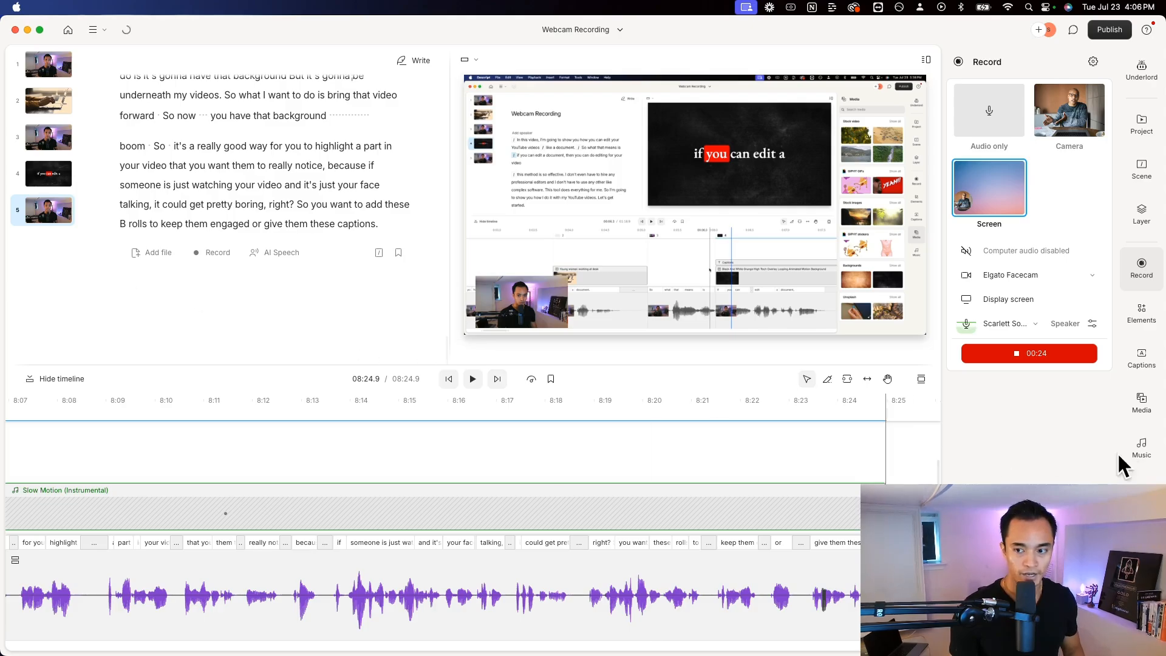
Browse the full list of stock music tracks and return to the overview of music and sound effects
{"action": "left_click", "coordinate": [1140, 448]}
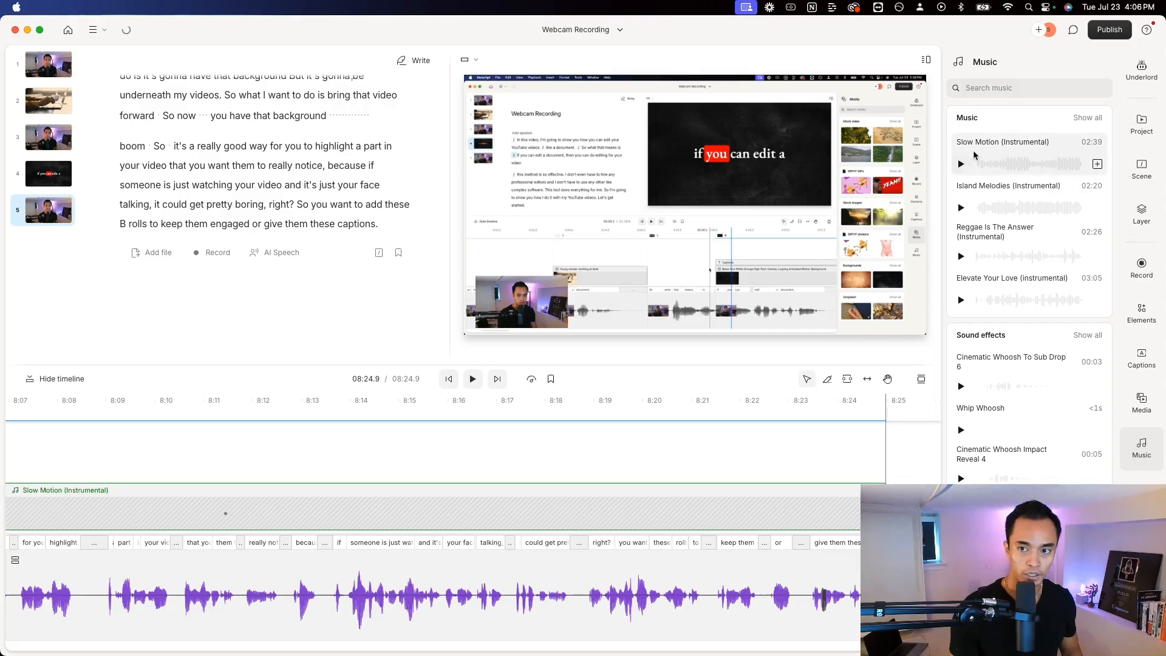
{"action": "left_click", "coordinate": [1087, 117]}
{"action": "scroll", "coordinate": [1023, 256], "scroll_direction": "down", "scroll_amount": 5}
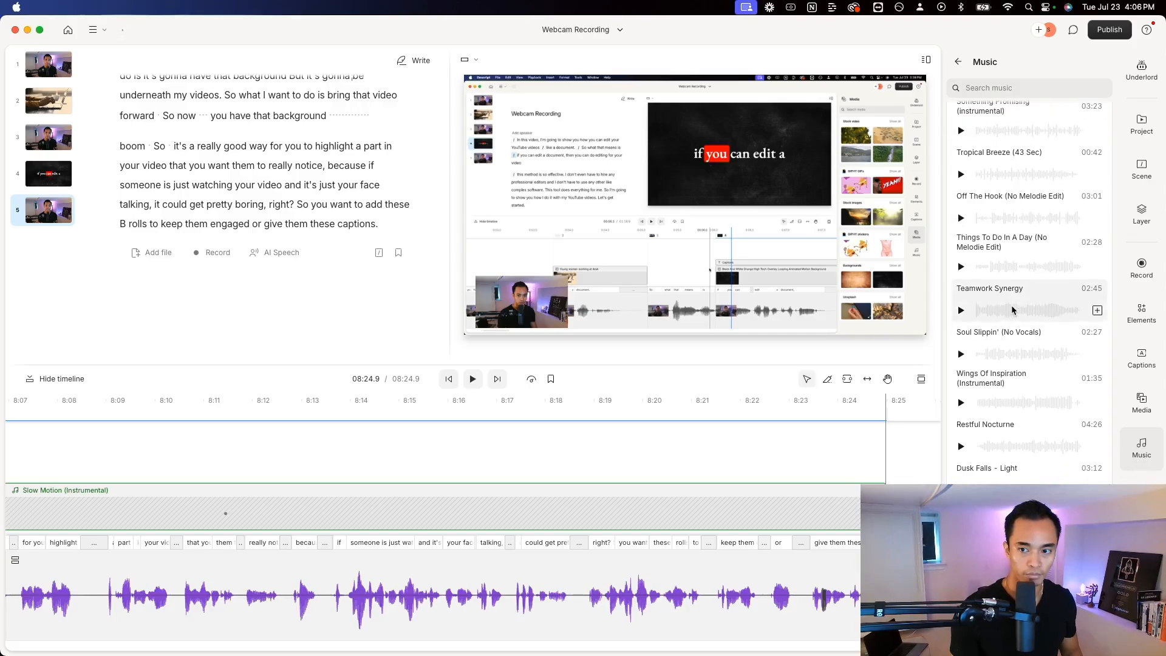
{"action": "scroll", "coordinate": [1011, 291], "scroll_direction": "up", "scroll_amount": 10}
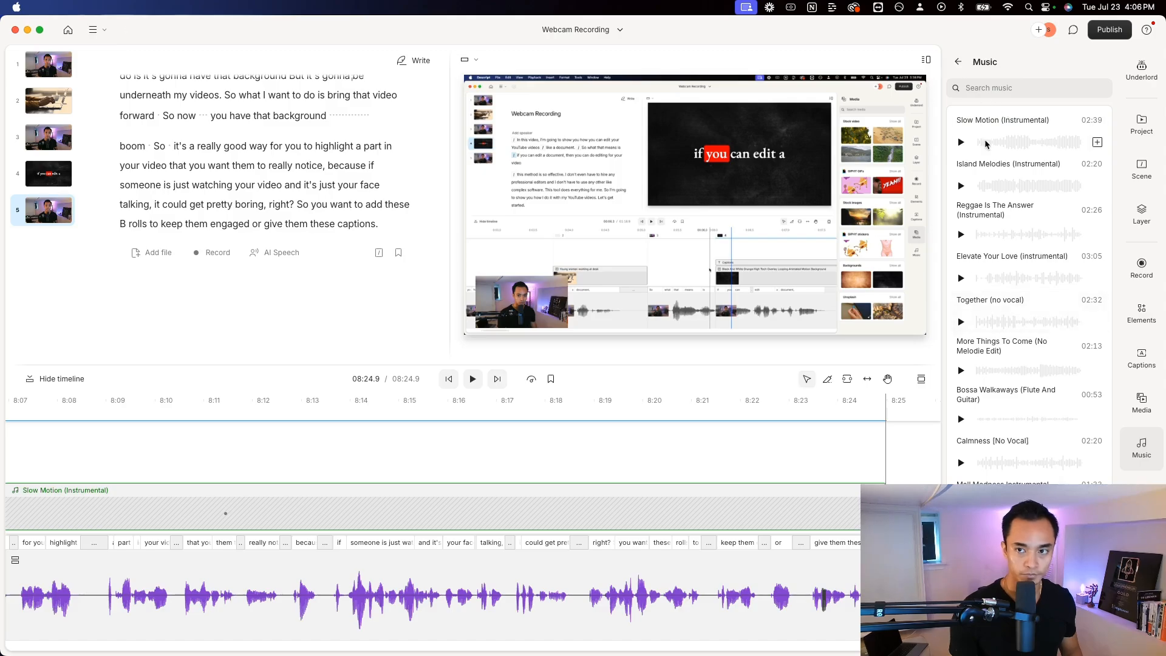
{"action": "left_click", "coordinate": [957, 63]}
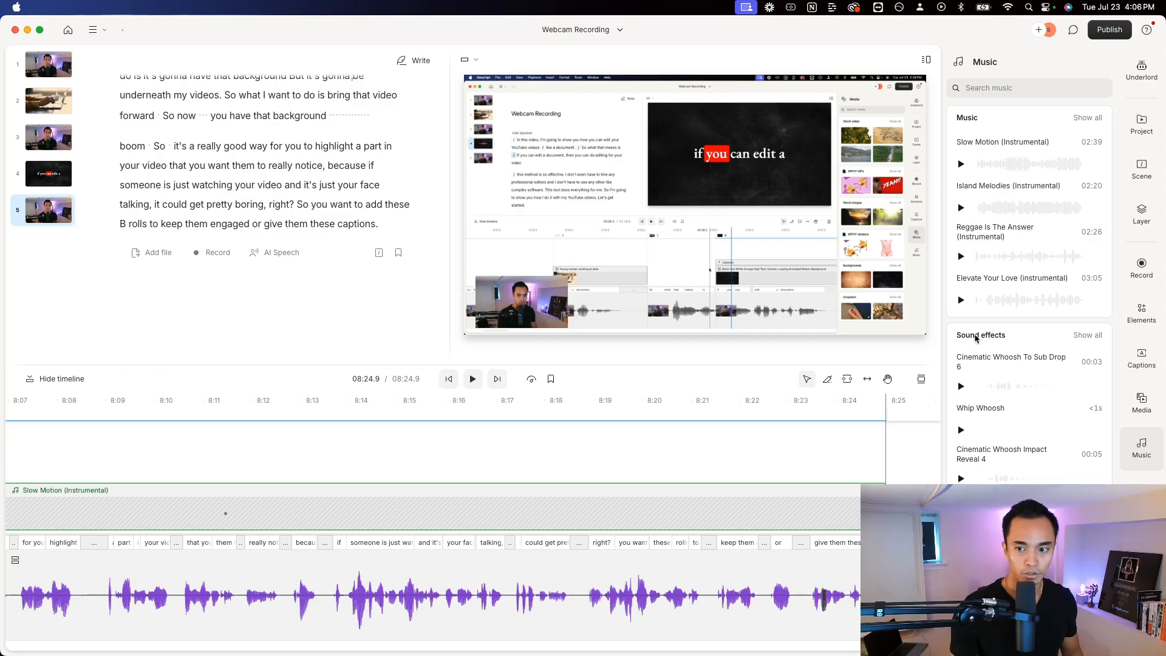
Preview the Whip Whoosh sound effect and add it as a layer over "In this video" at the start of the script
{"action": "scroll", "coordinate": [276, 192], "scroll_direction": "up", "scroll_amount": 15}
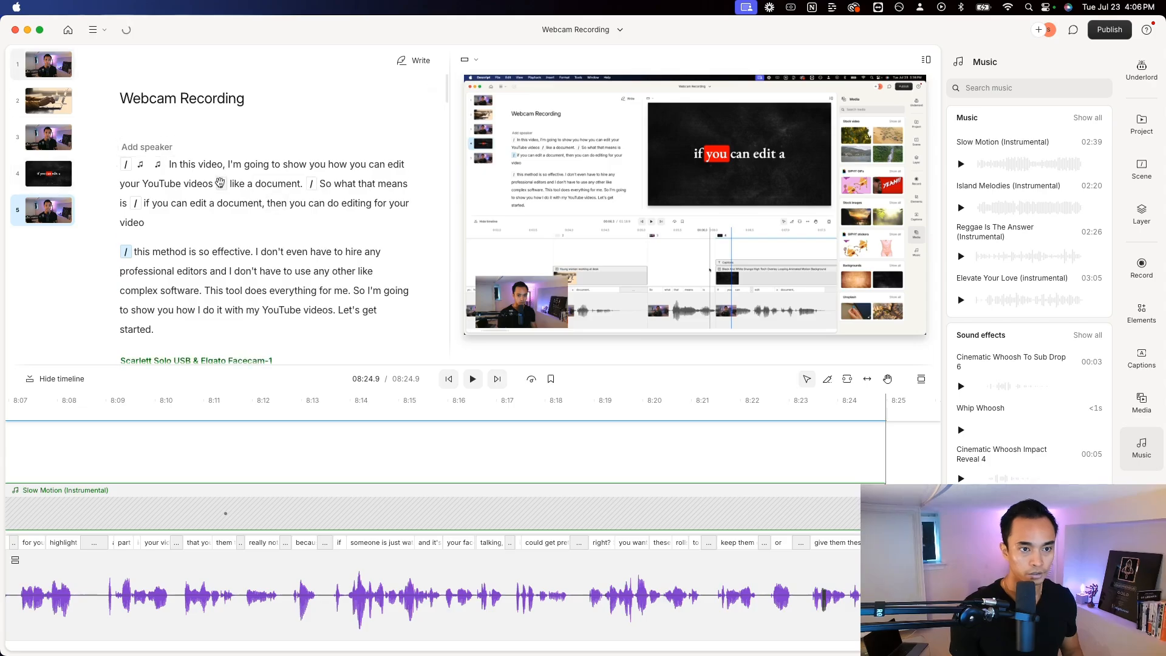
{"action": "left_click_drag", "start_coordinate": [222, 165], "coordinate": [157, 164]}
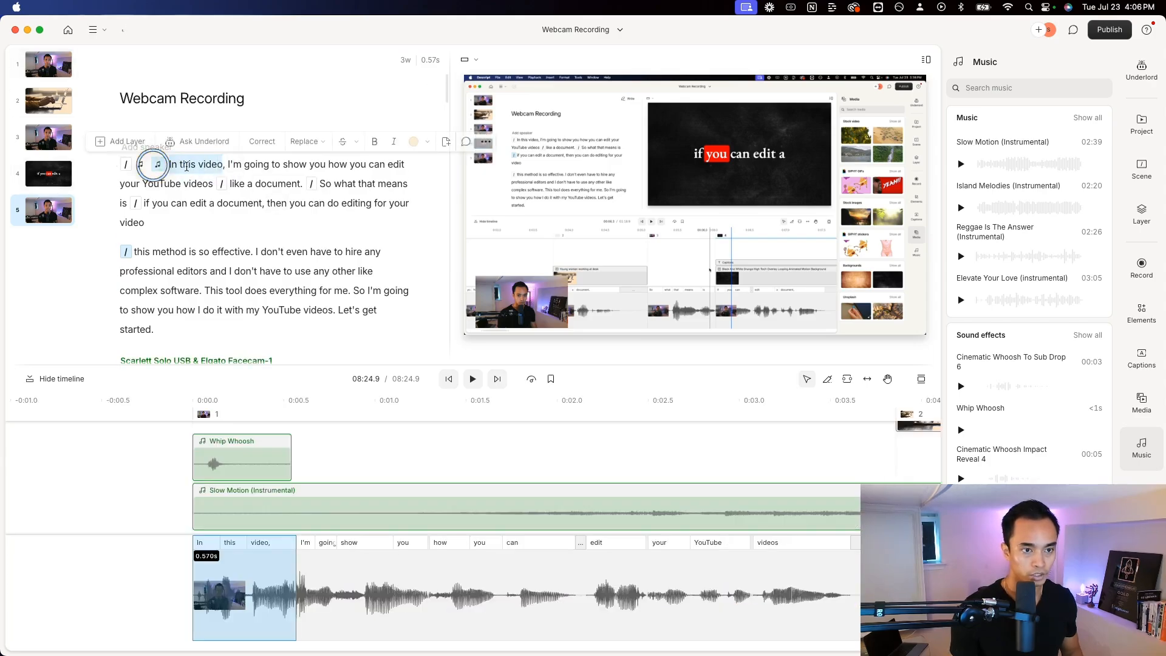
{"action": "left_click", "coordinate": [223, 165]}
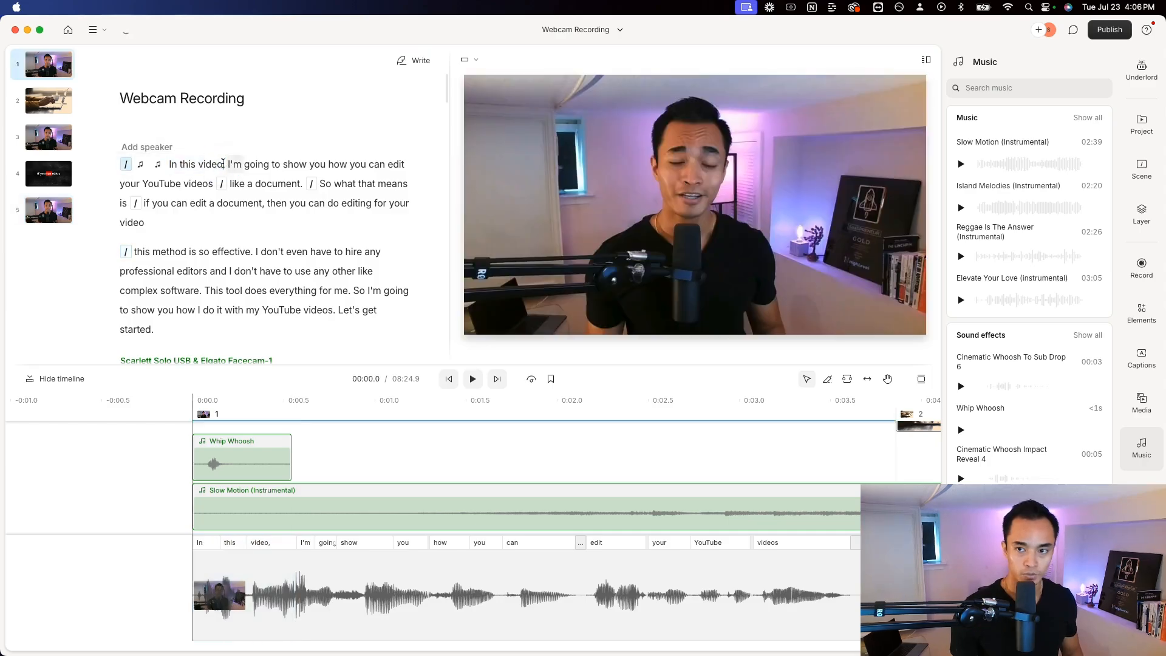
{"action": "left_click_drag", "start_coordinate": [223, 164], "coordinate": [169, 165]}
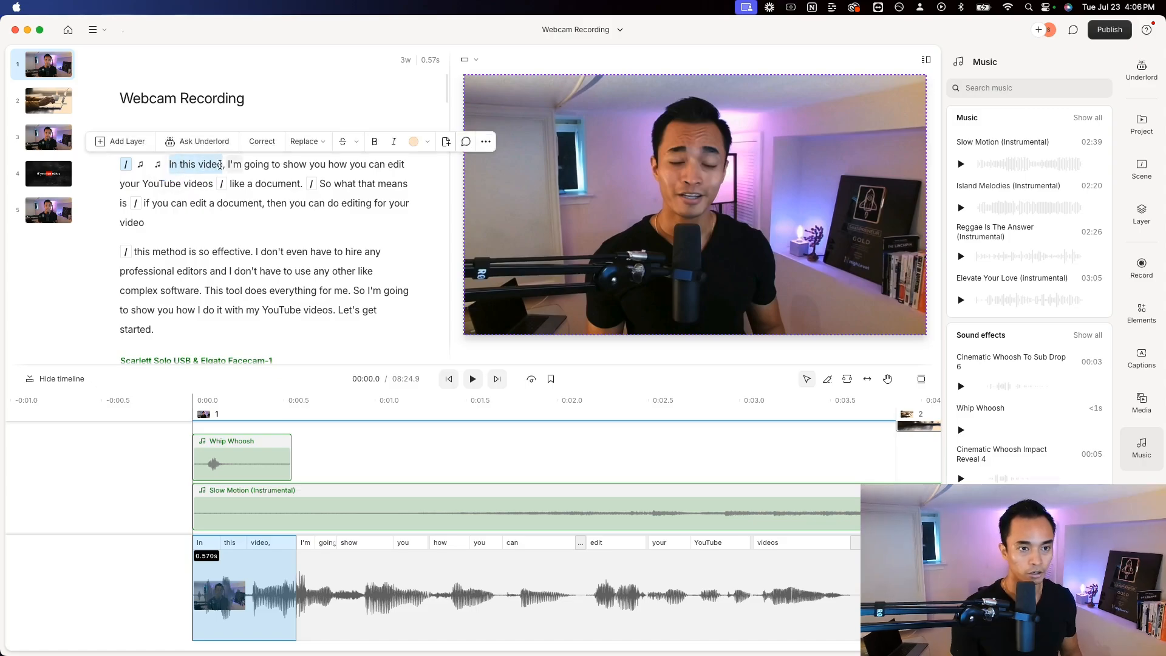
{"action": "left_click", "coordinate": [130, 143]}
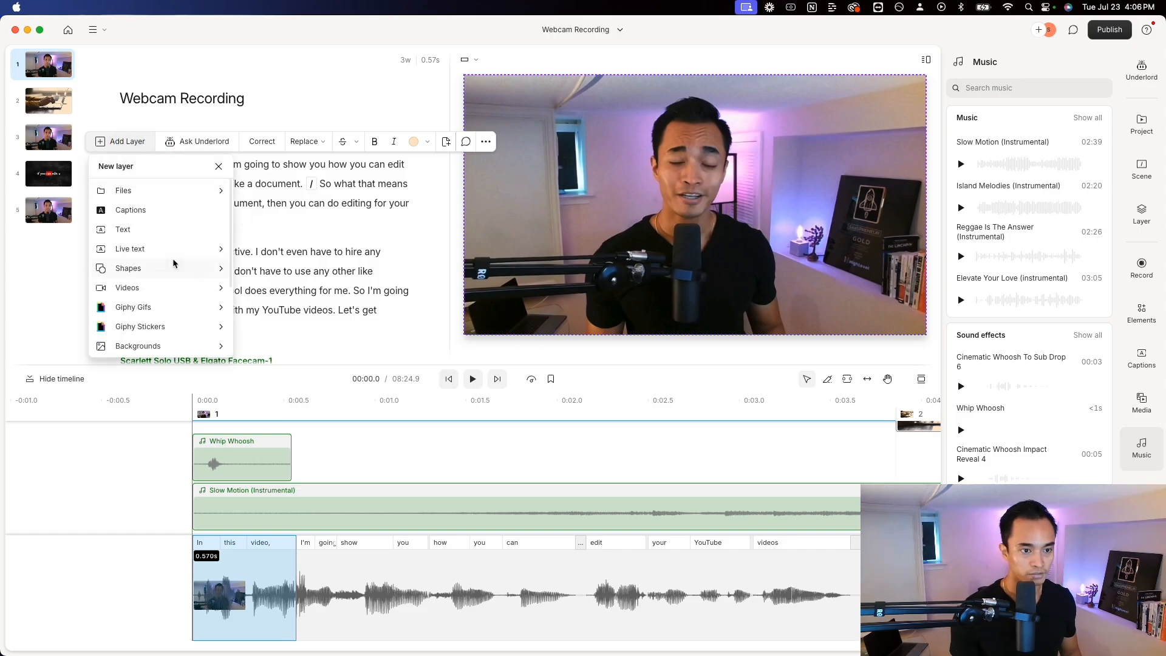
{"action": "scroll", "coordinate": [146, 304], "scroll_direction": "down", "scroll_amount": 3}
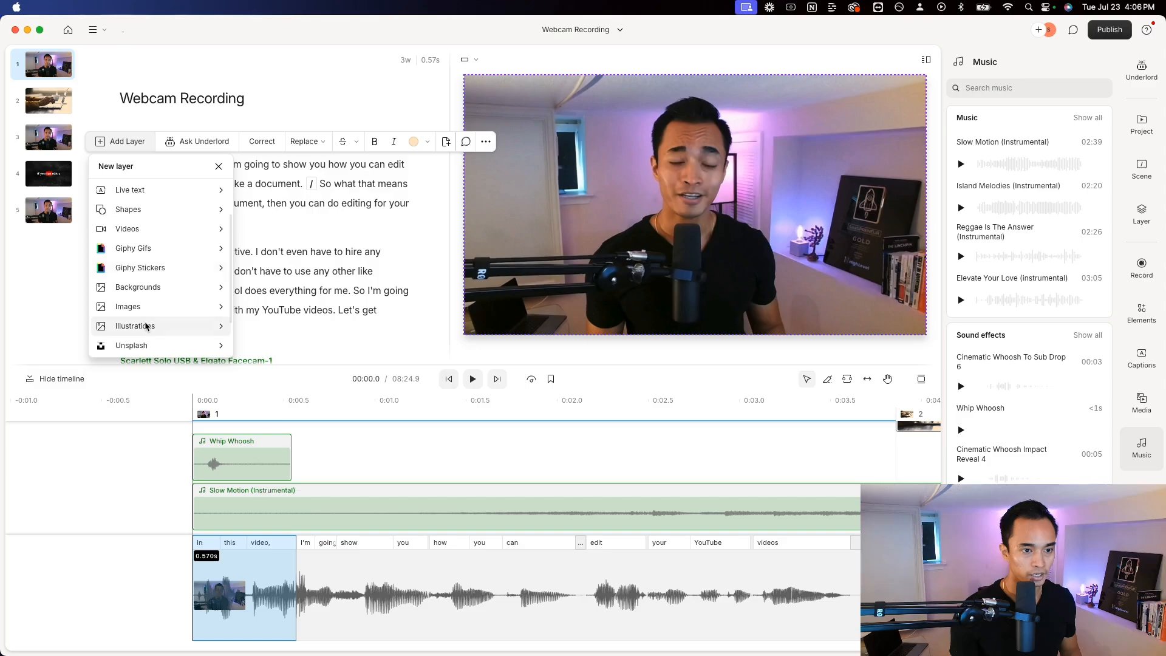
{"action": "scroll", "coordinate": [146, 327], "scroll_direction": "down", "scroll_amount": 3}
{"action": "left_click", "coordinate": [150, 341]}
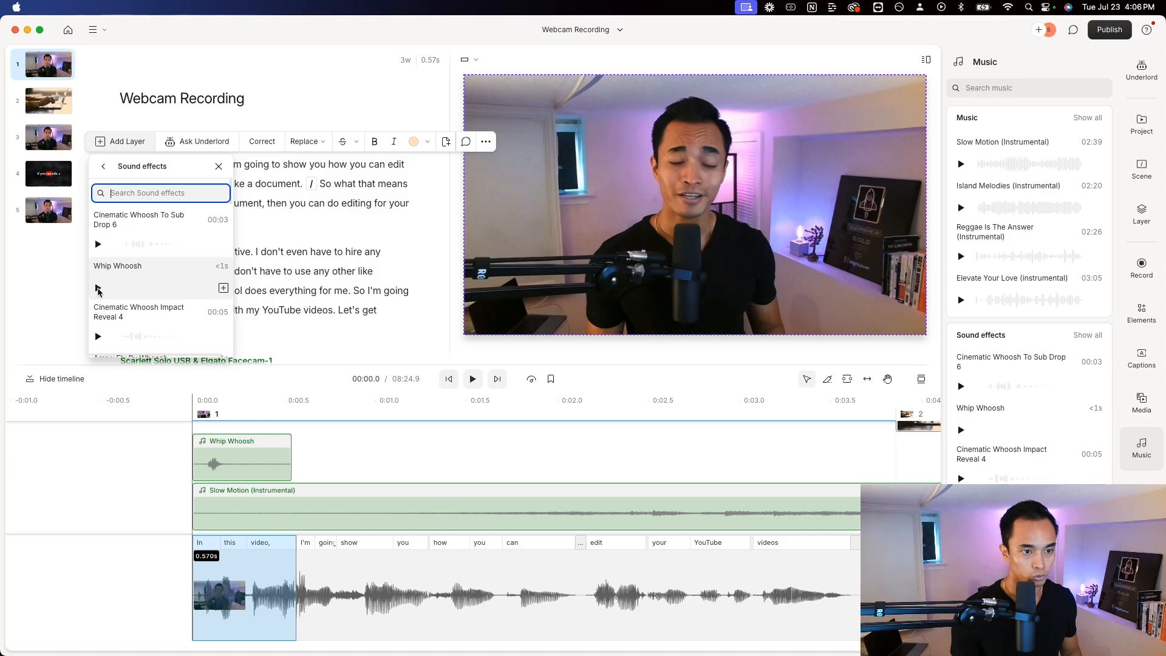
{"action": "left_click", "coordinate": [98, 288]}
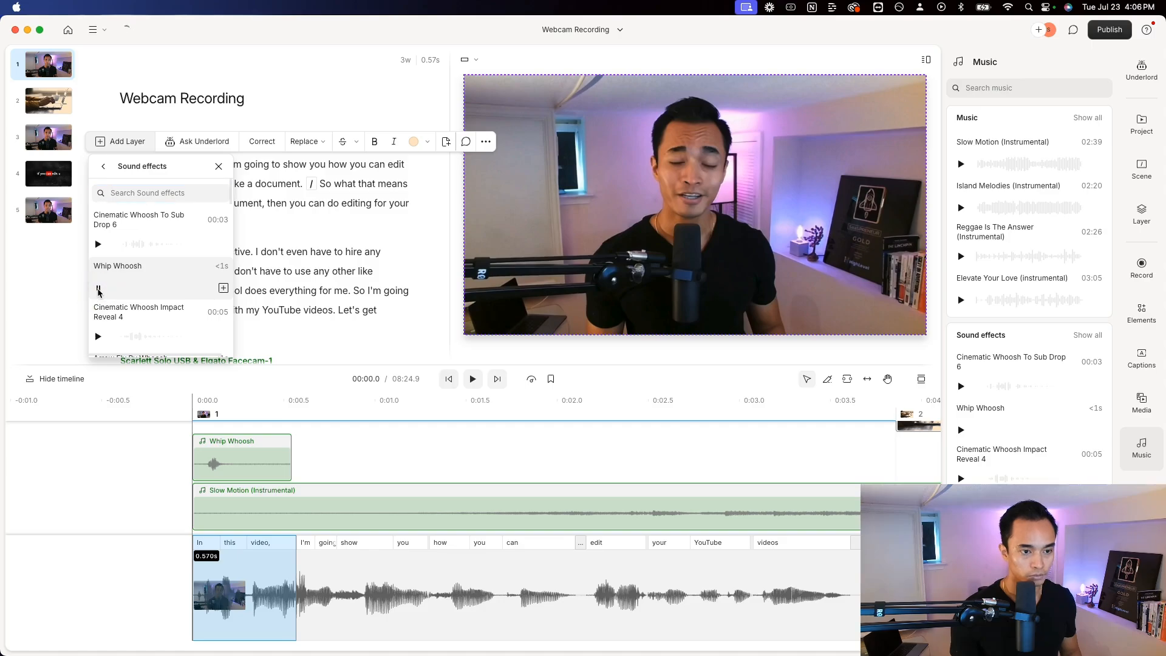
{"action": "left_click", "coordinate": [224, 288]}
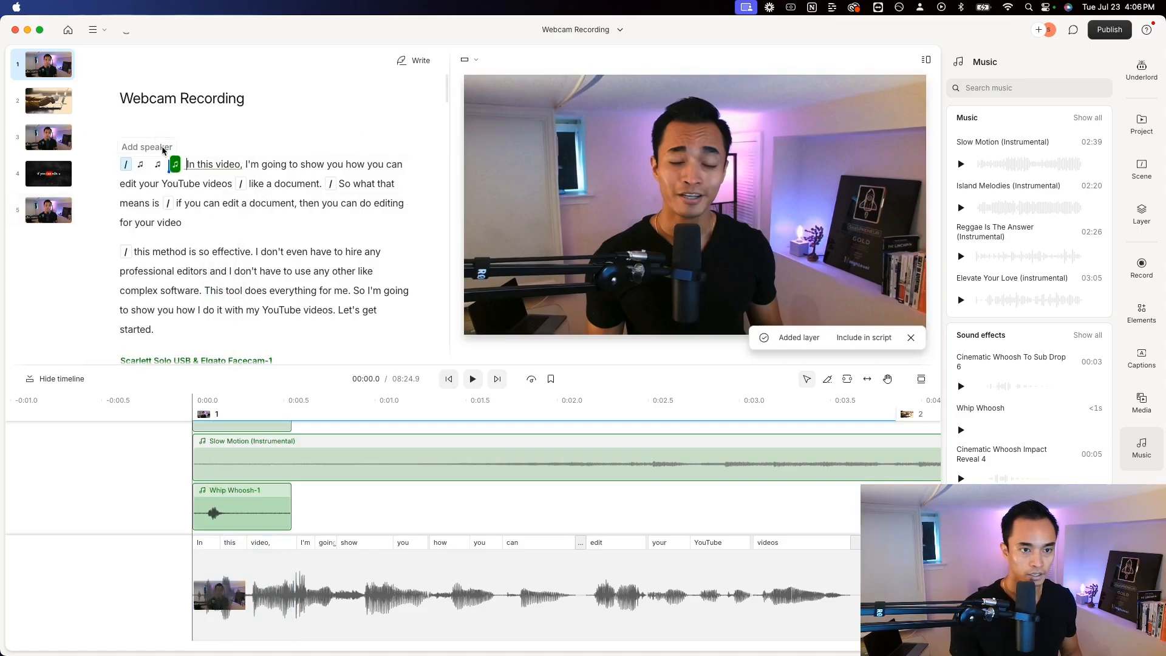